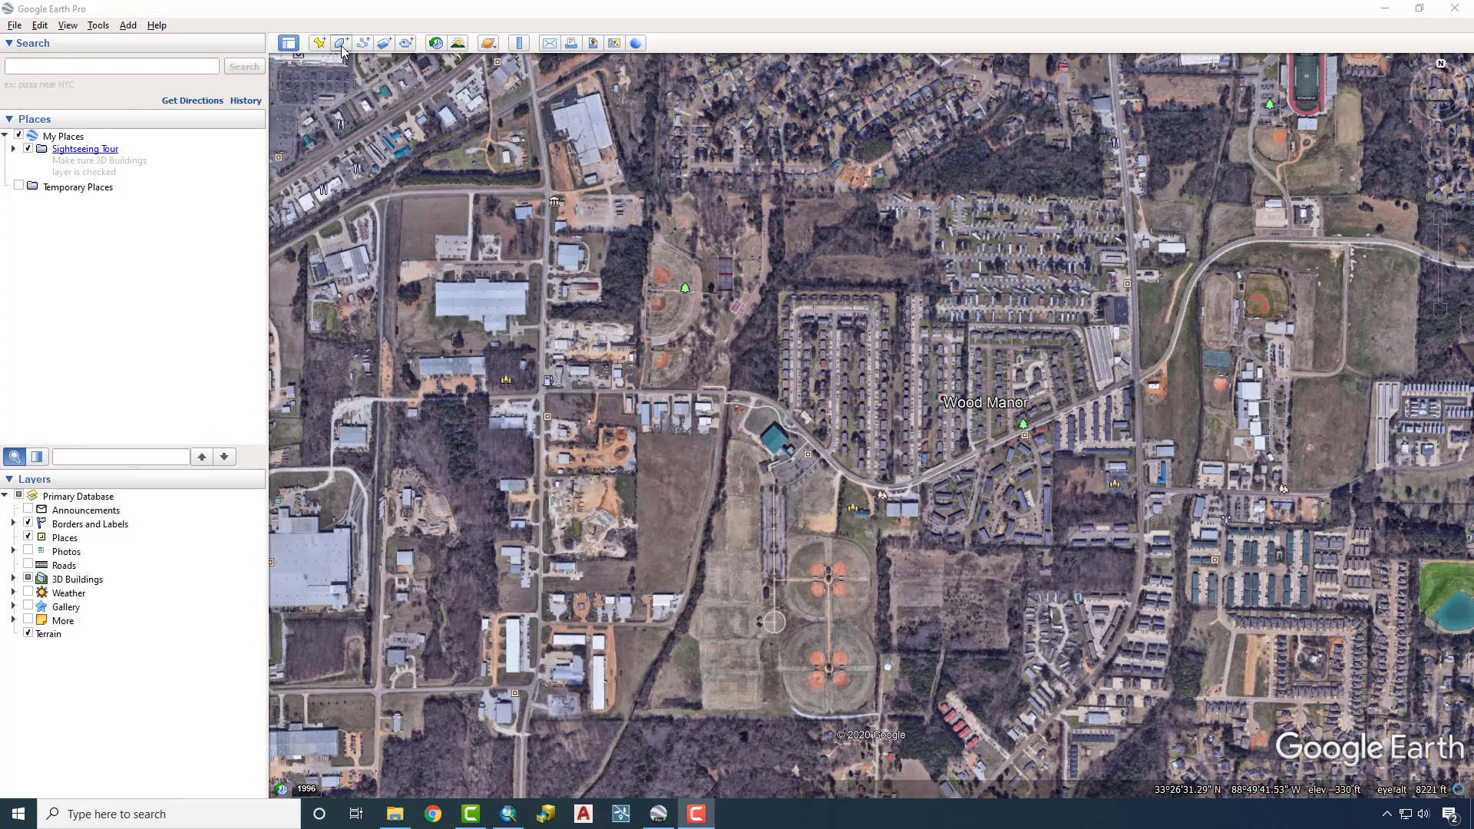
- Add a folder named 'Starkville Parks' beneath Temporary Places via Add > Folder
right_click(73, 192)
mouse_move(76, 194)
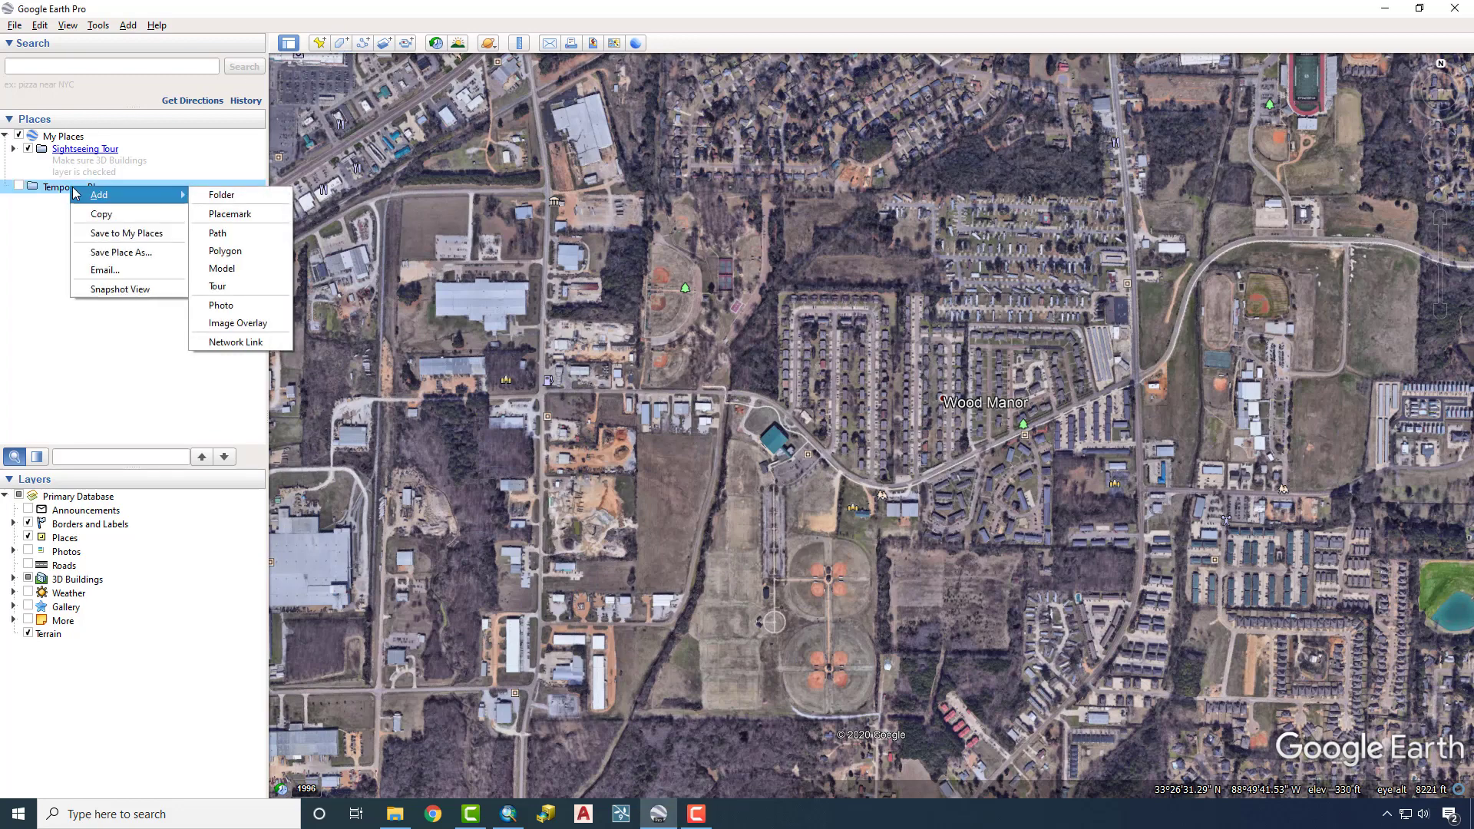
left_click(222, 195)
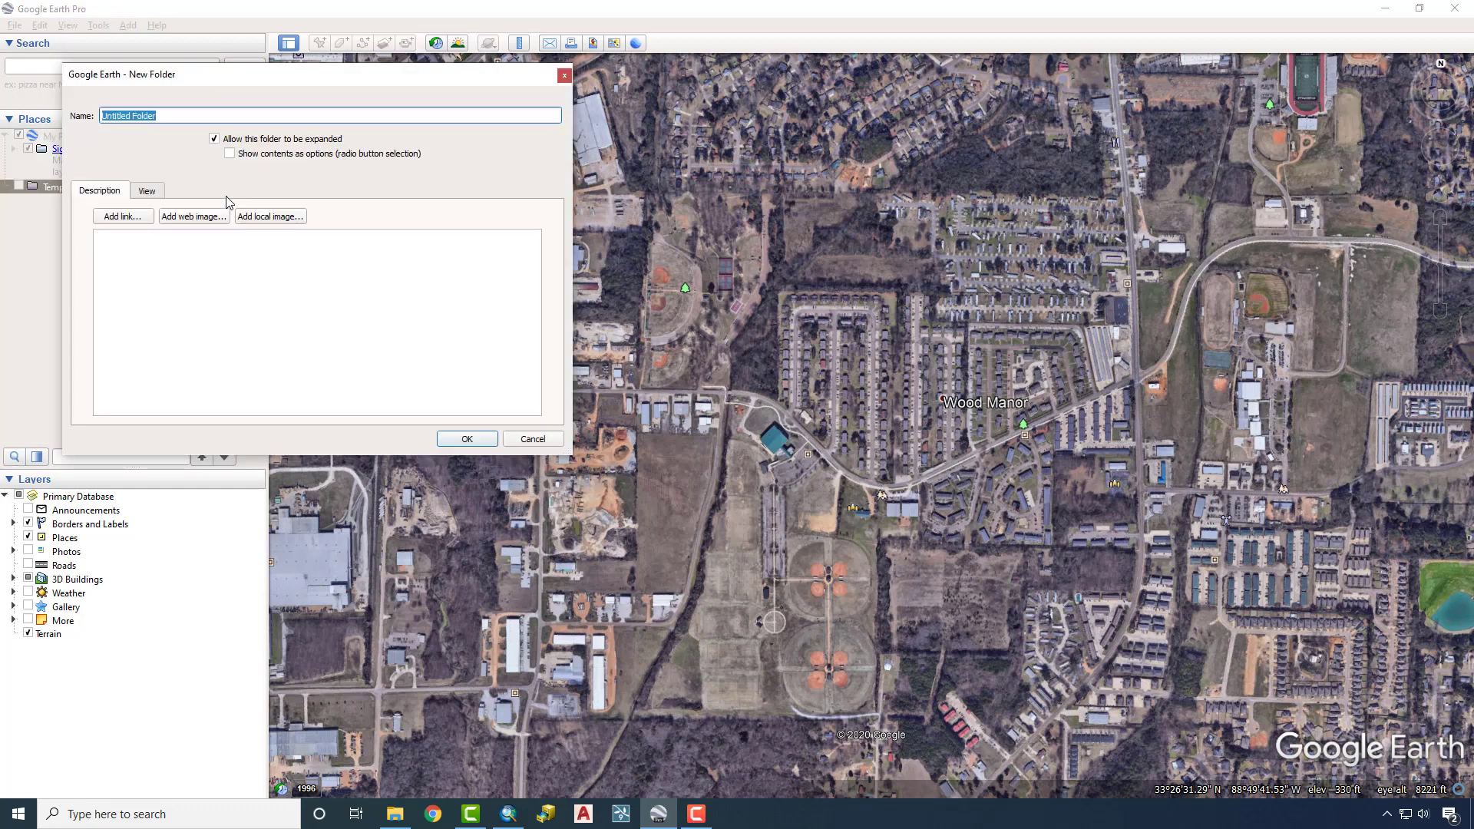
type("Starkville Parks")
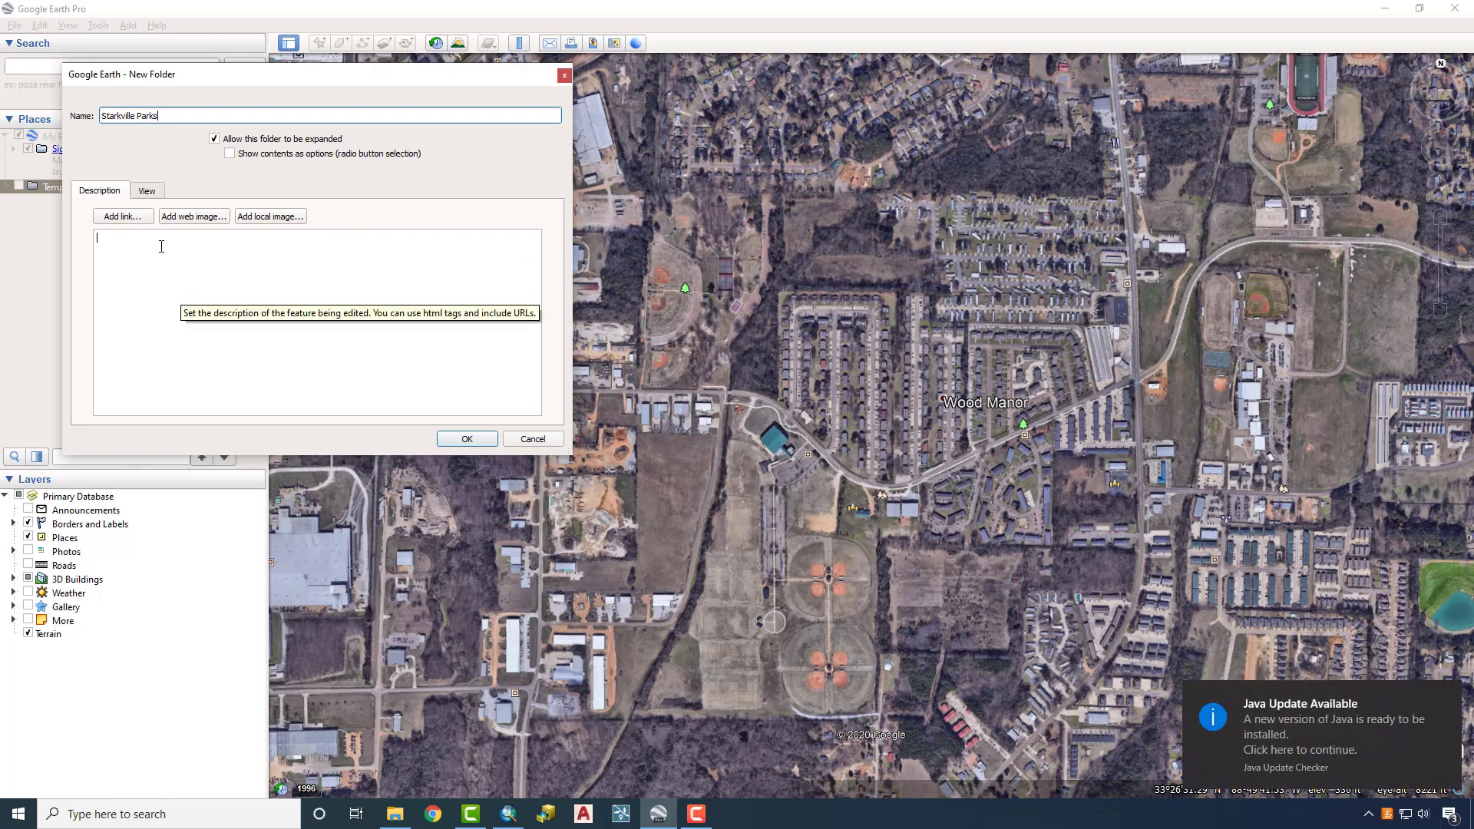
left_click(466, 440)
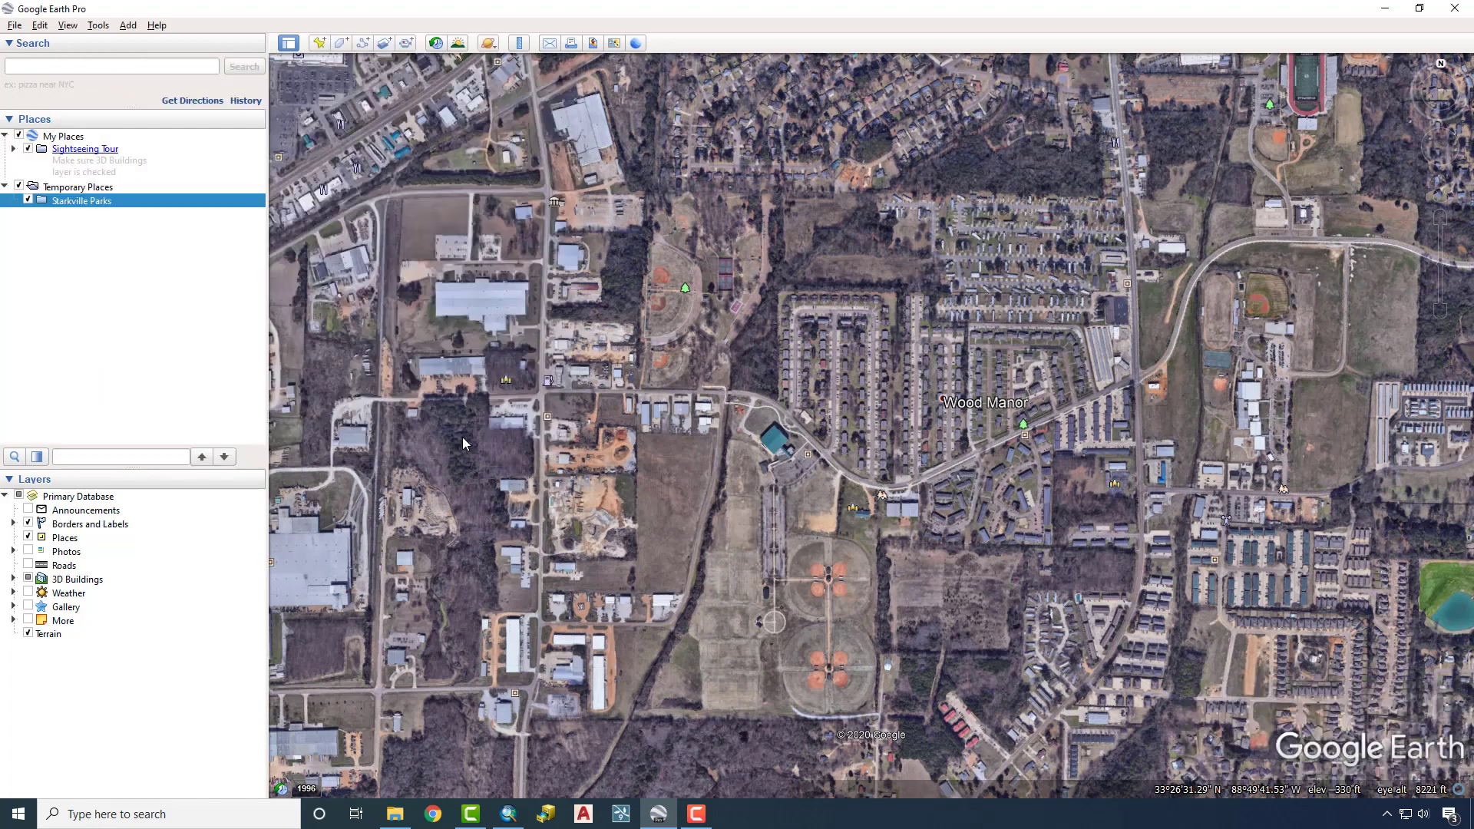
- Start a new polygon named 'McKee Park' and trace its corners around the park
left_click(341, 45)
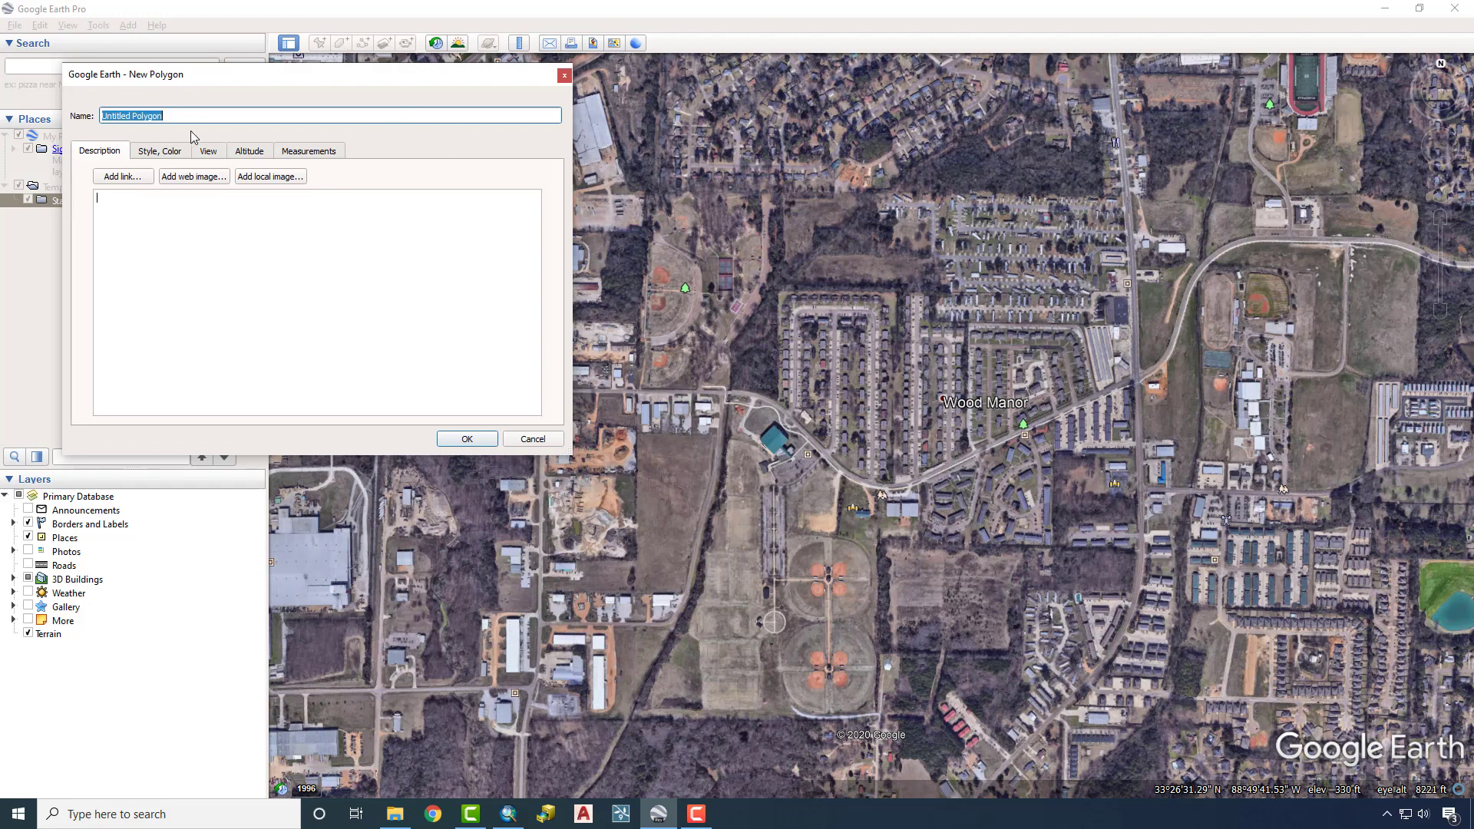
type("McKee Park")
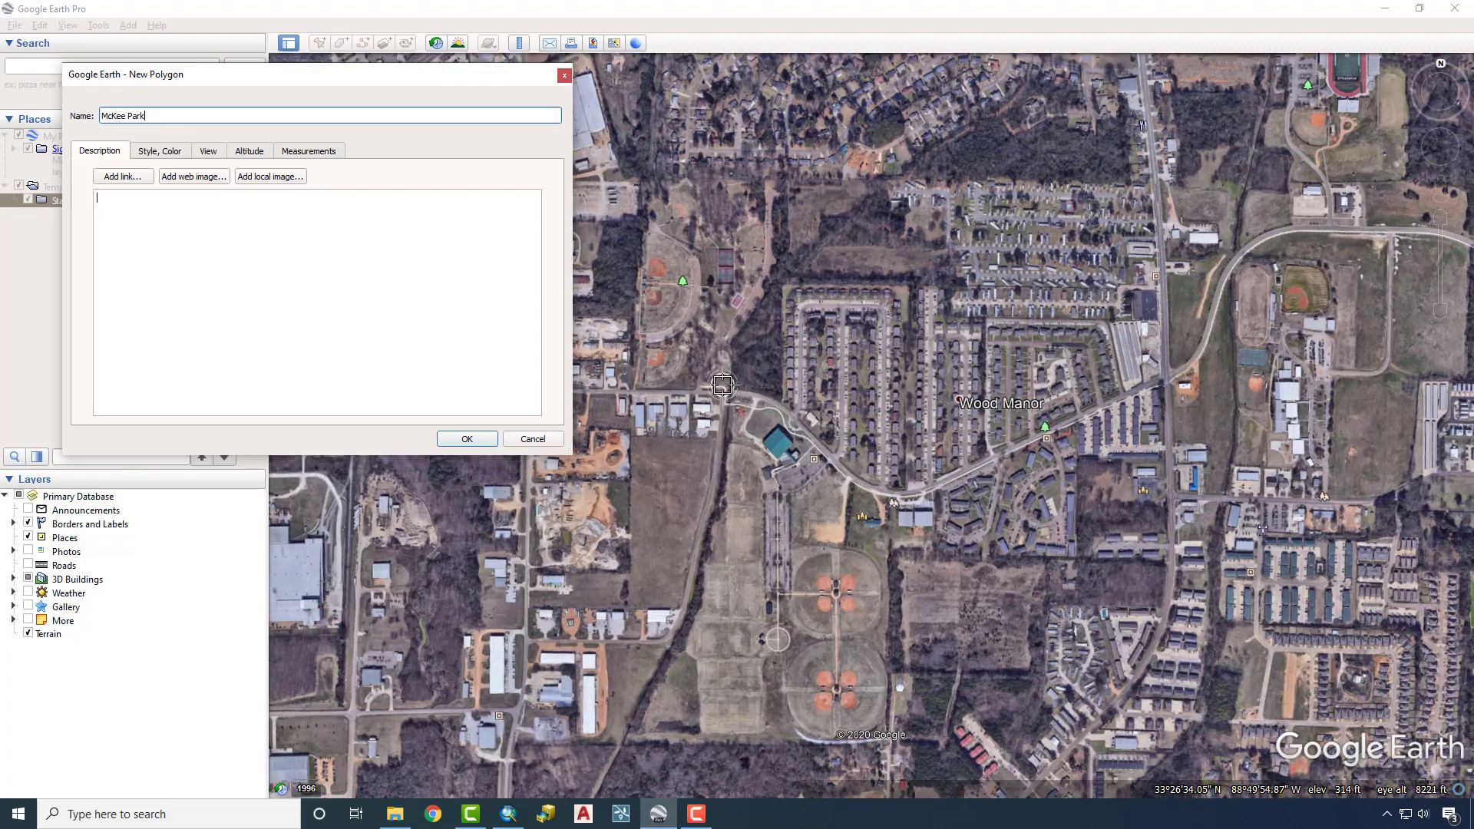
scroll(722, 386, "up", 3)
left_click_drag(741, 411, 799, 322)
scroll(831, 357, "up", 2)
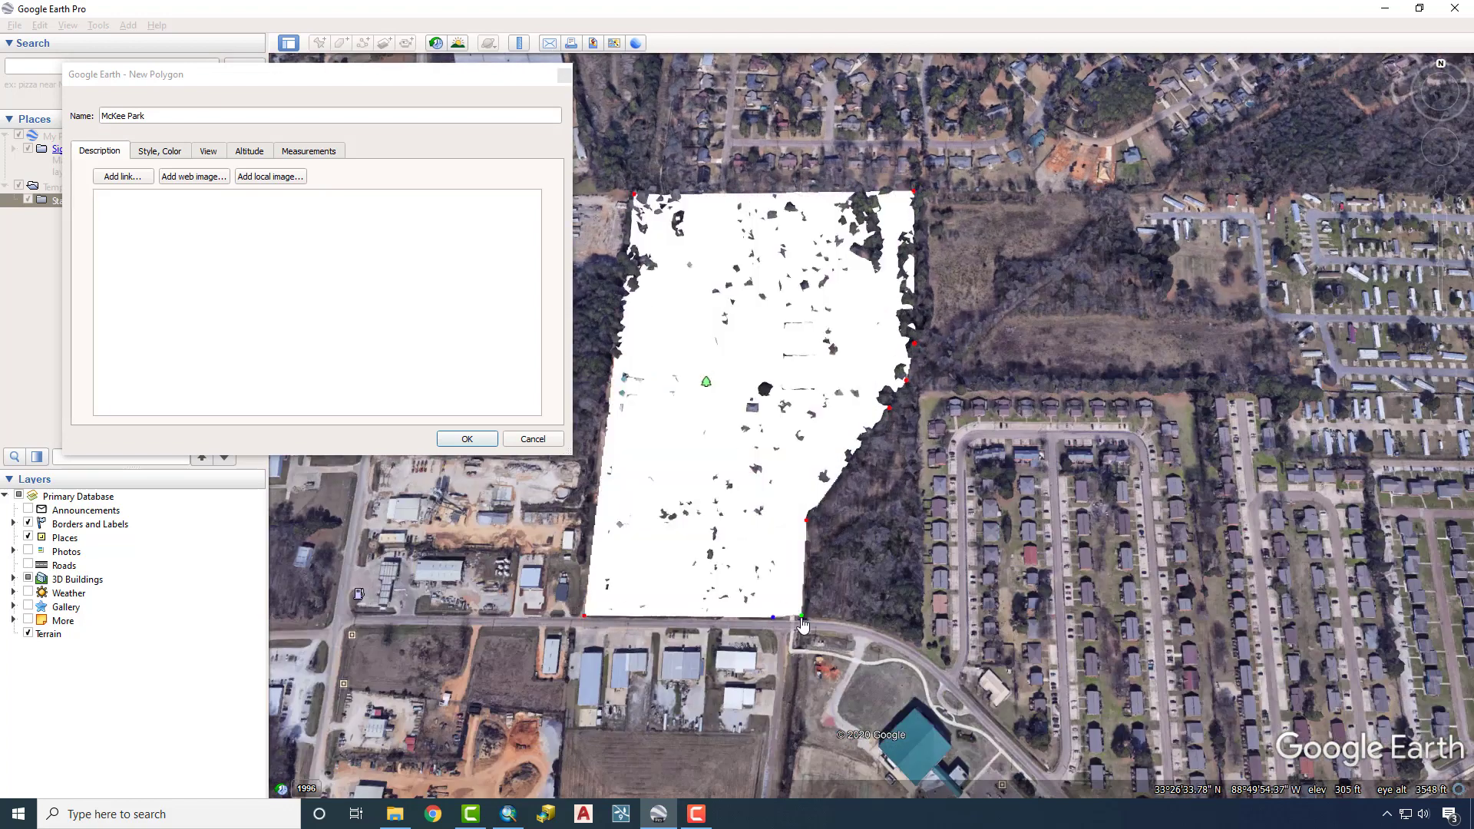
left_click(790, 617)
- Switch the area style to outlined, then back to filled, and keep the McKee Park polygon
left_click(171, 157)
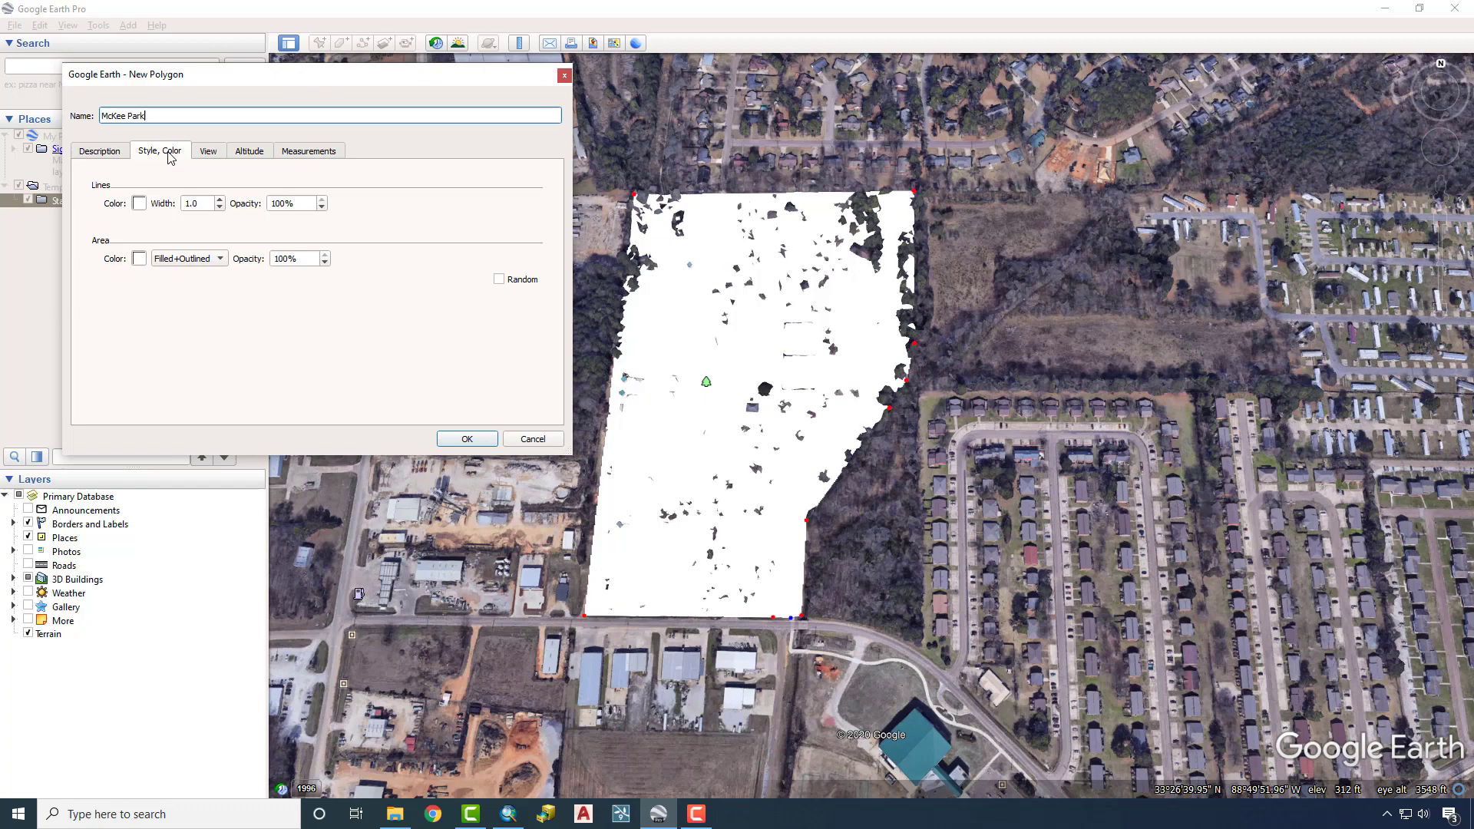
left_click(203, 266)
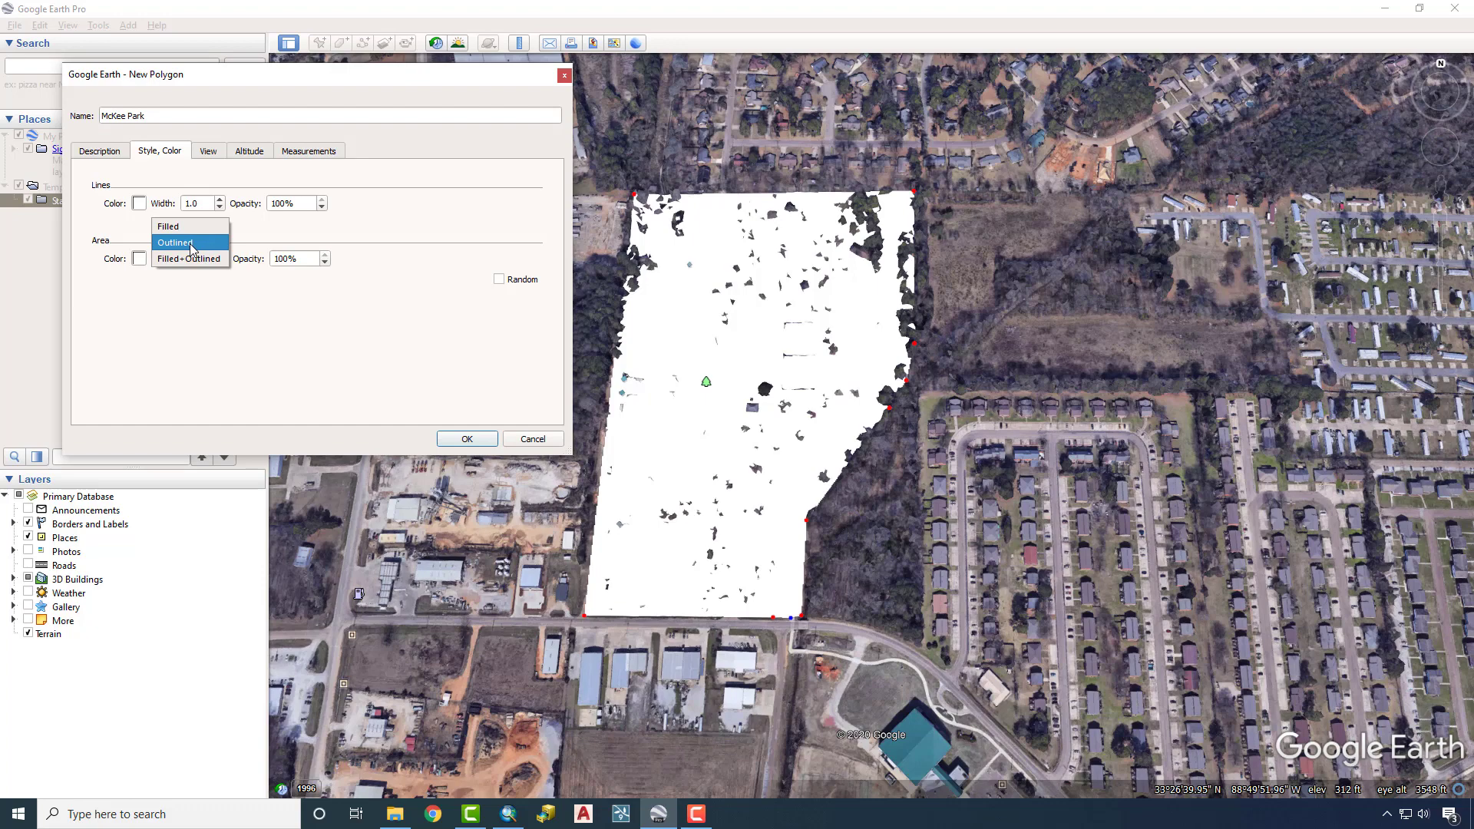
left_click(190, 243)
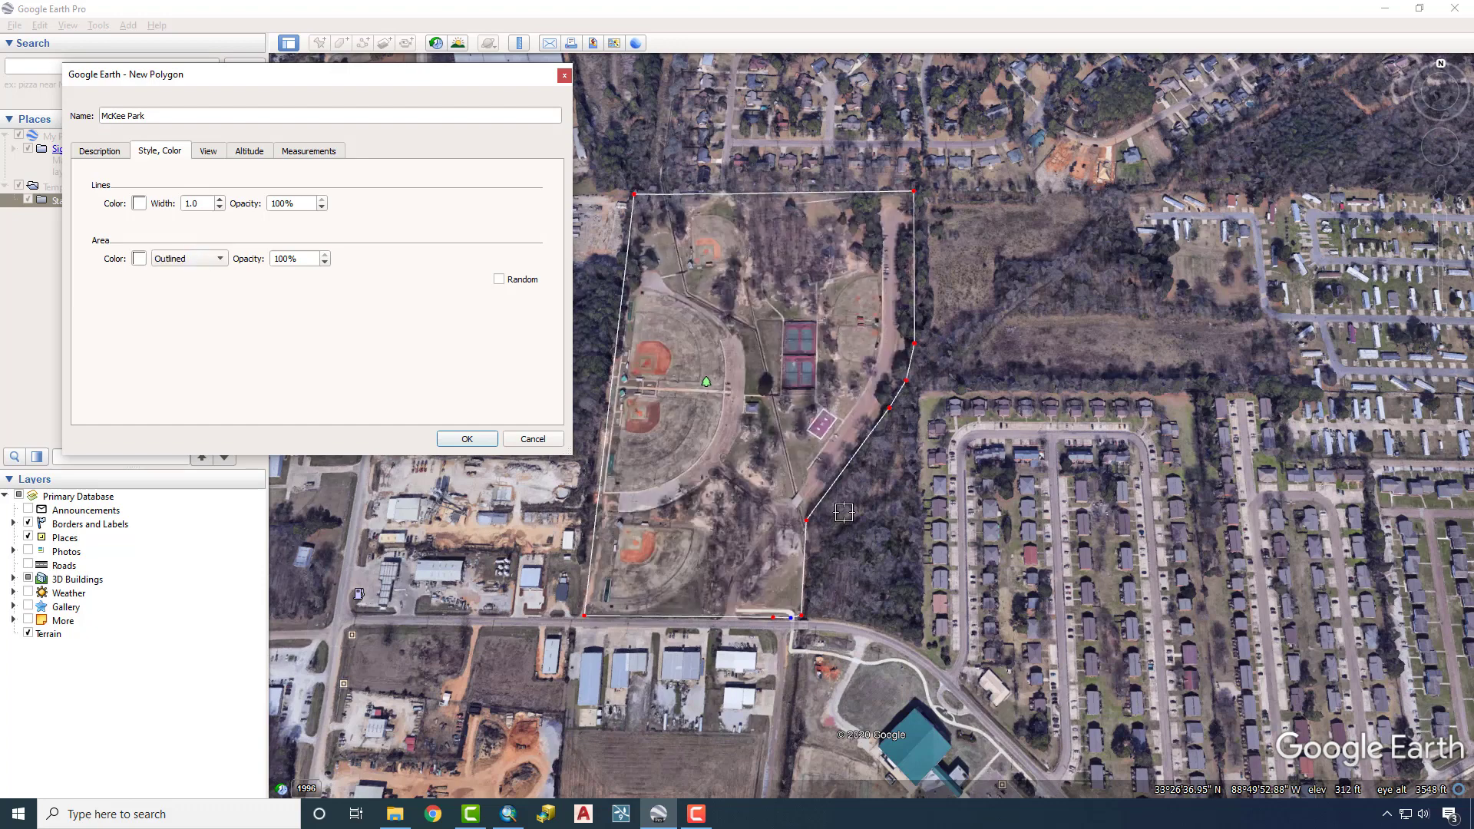
left_click(205, 262)
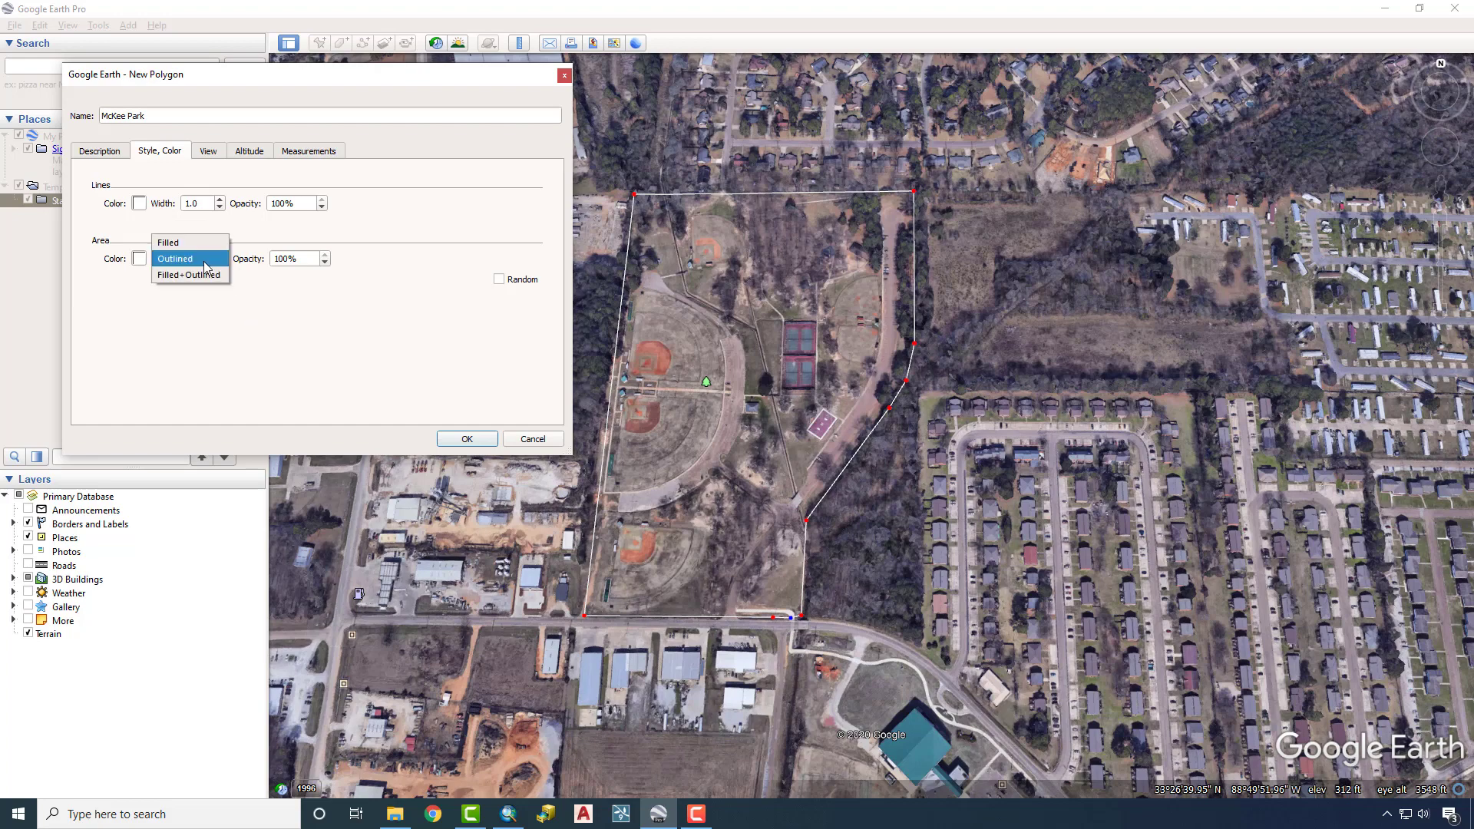
left_click(191, 241)
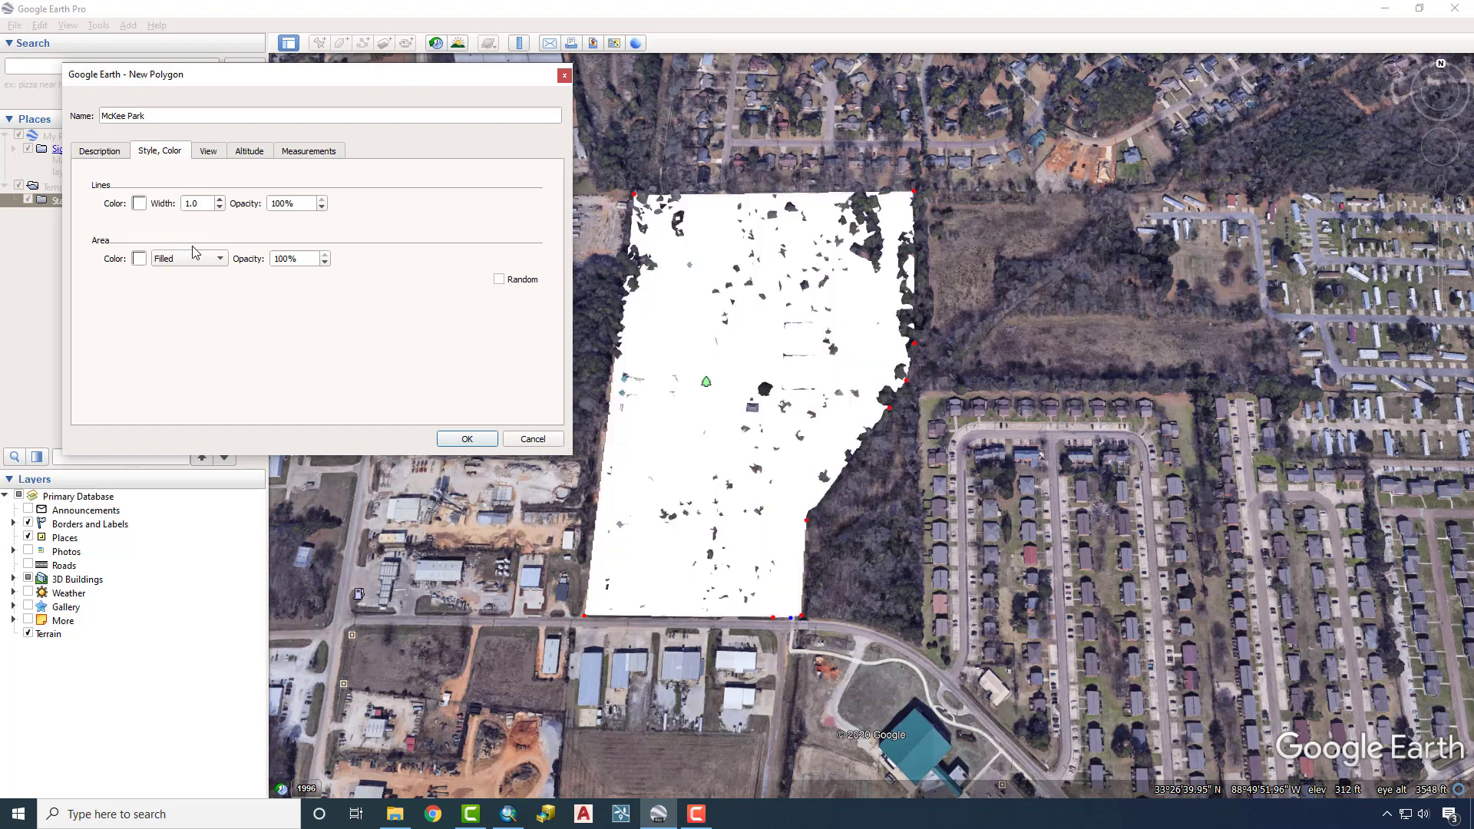
left_click(486, 439)
scroll(750, 394, "down", 5)
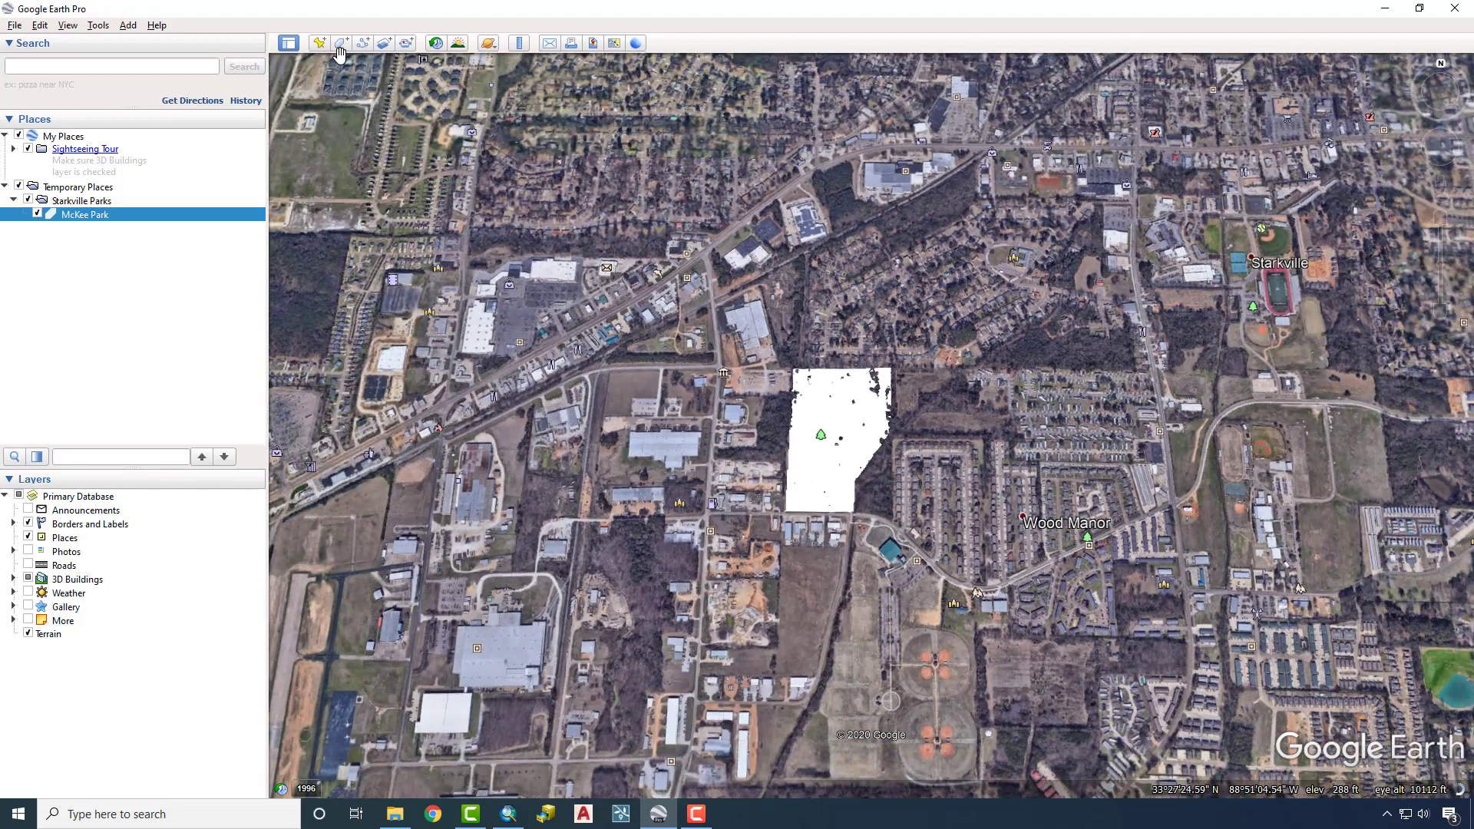
- Trace the sports complex boundary as a polygon named 'Starkville Sportsplex' and confirm it
left_click(343, 44)
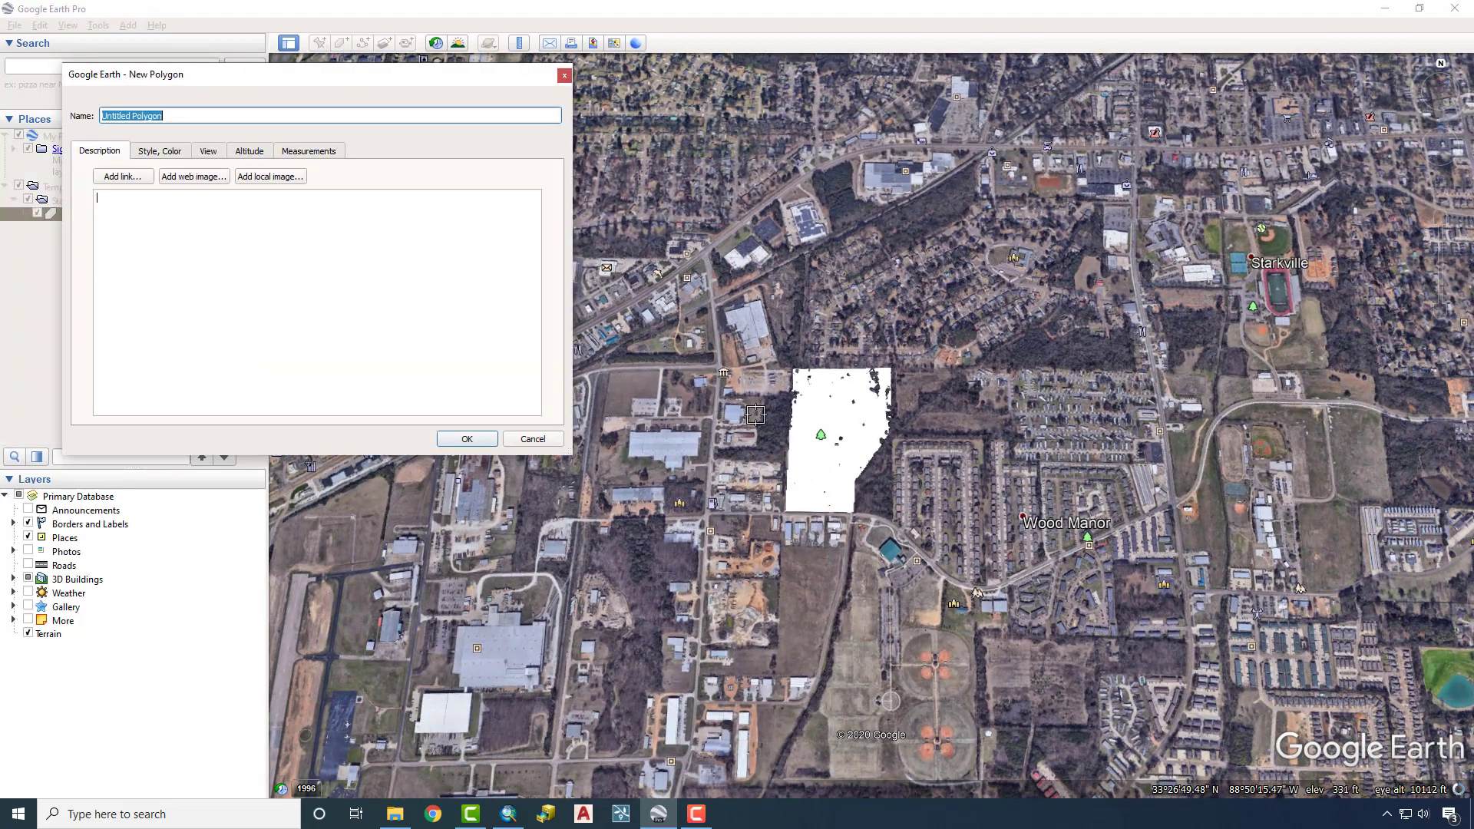
scroll(996, 599, "up", 3)
mouse_move(963, 662)
left_mouse_down()
mouse_move(798, 463)
mouse_move(681, 646)
mouse_move(779, 529)
mouse_move(662, 725)
left_mouse_up()
left_click(1057, 730)
type("Starkville Sportsplex")
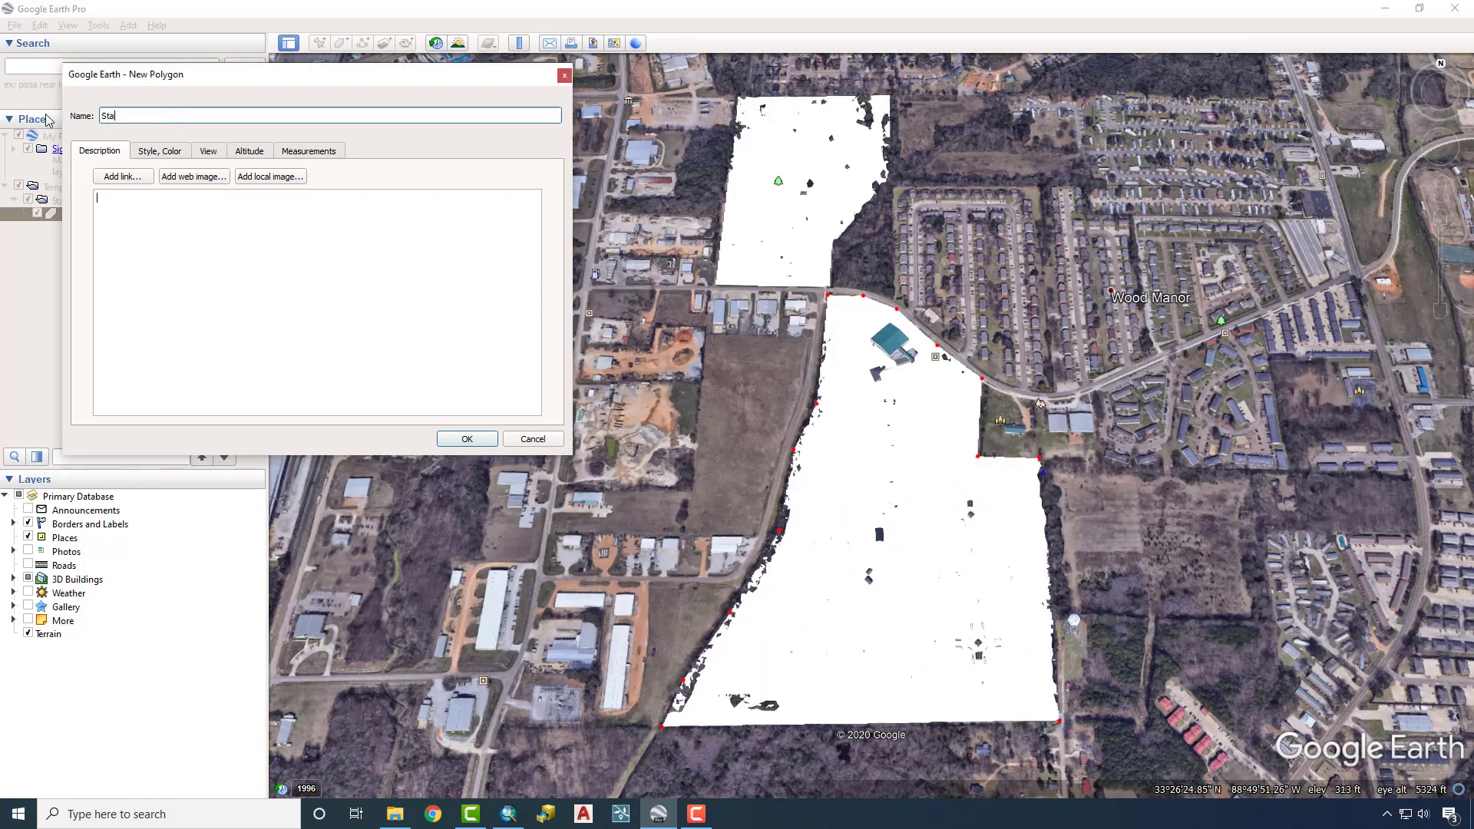
left_click(461, 437)
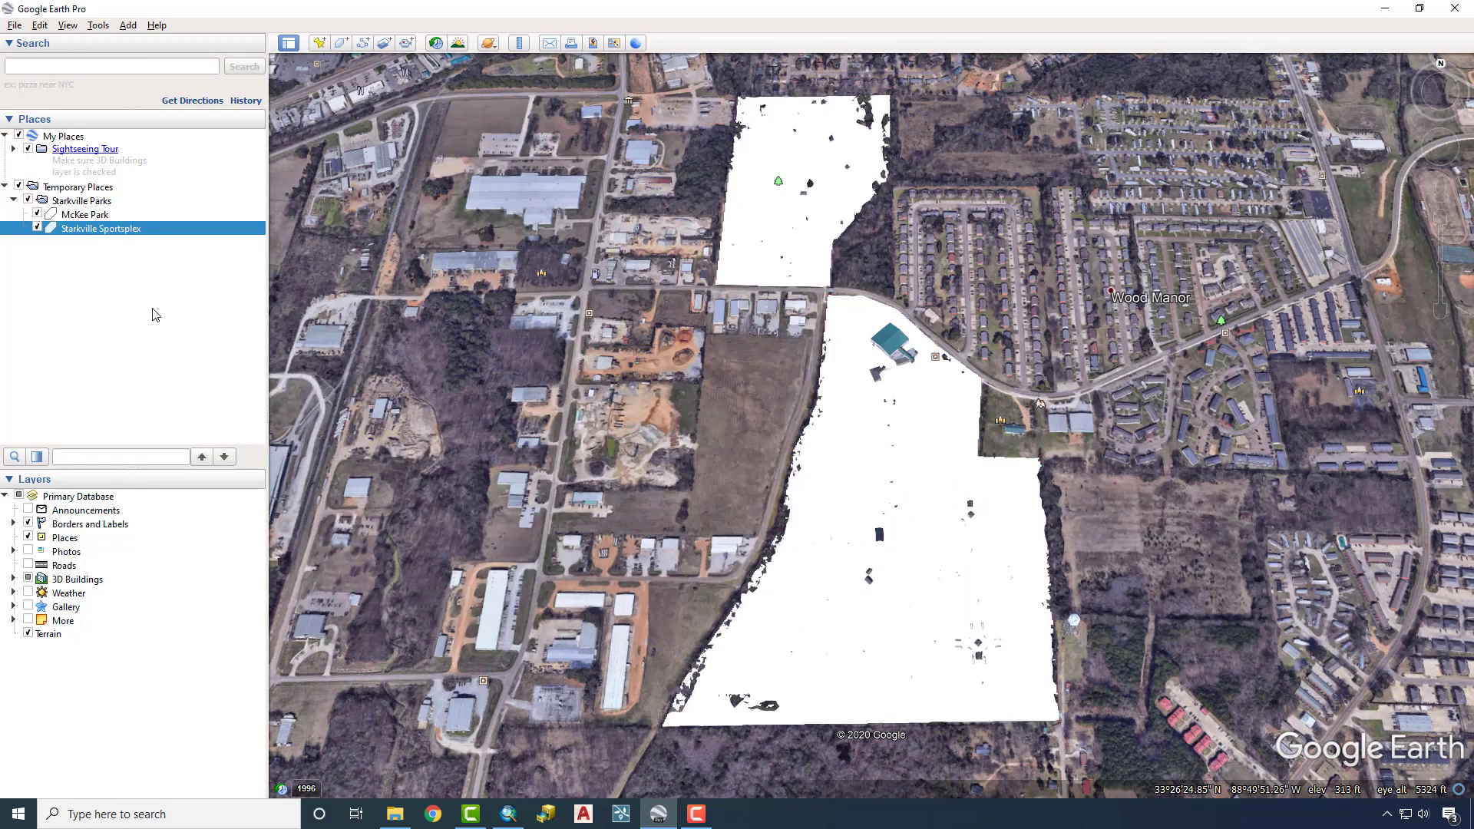
- Save the Starkville Parks folder as Starkville Parks.kmz in GIS_Data\Mississippi\Oktibbeha
right_click(76, 203)
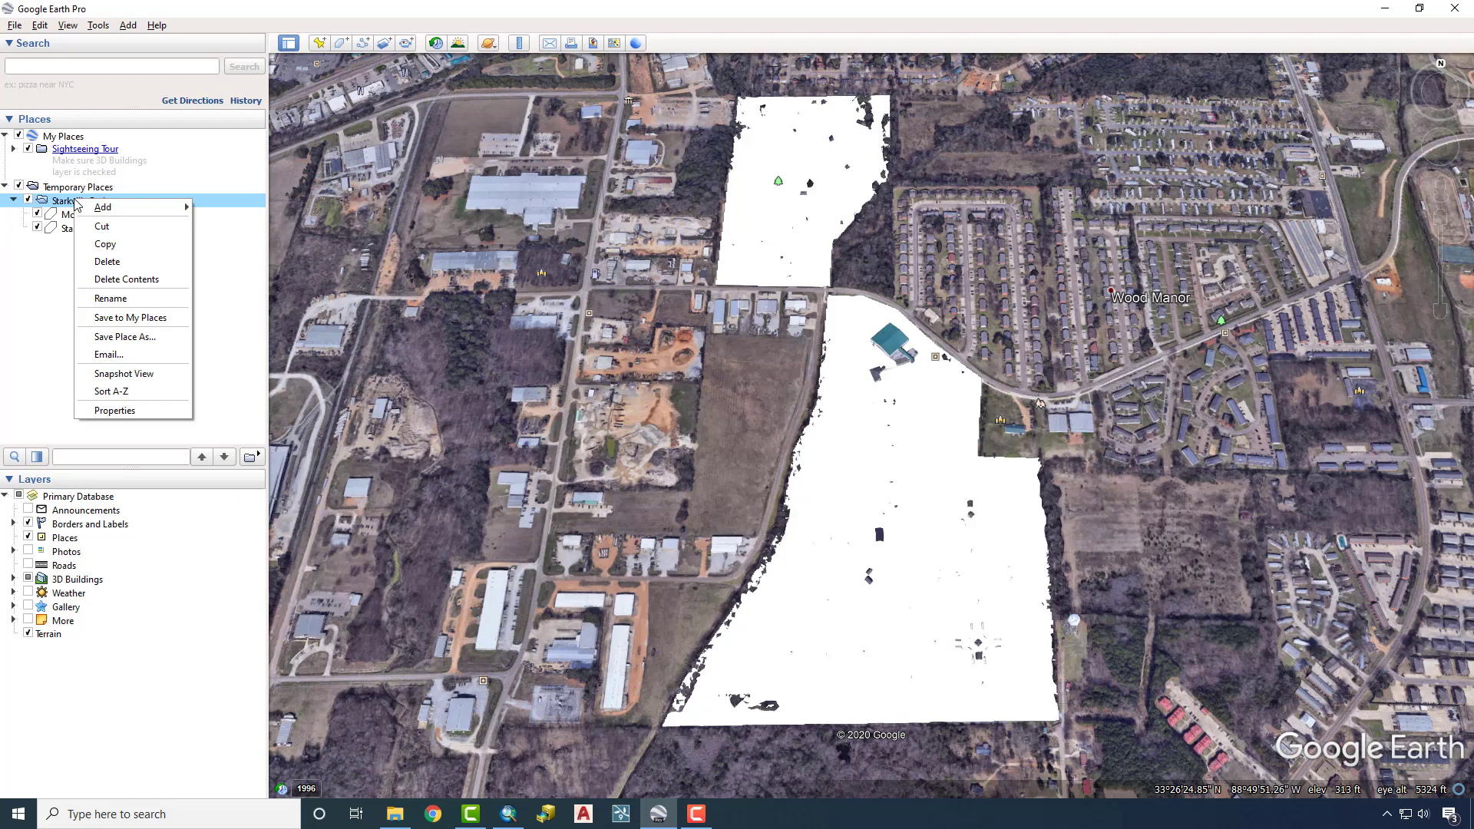
left_click(142, 343)
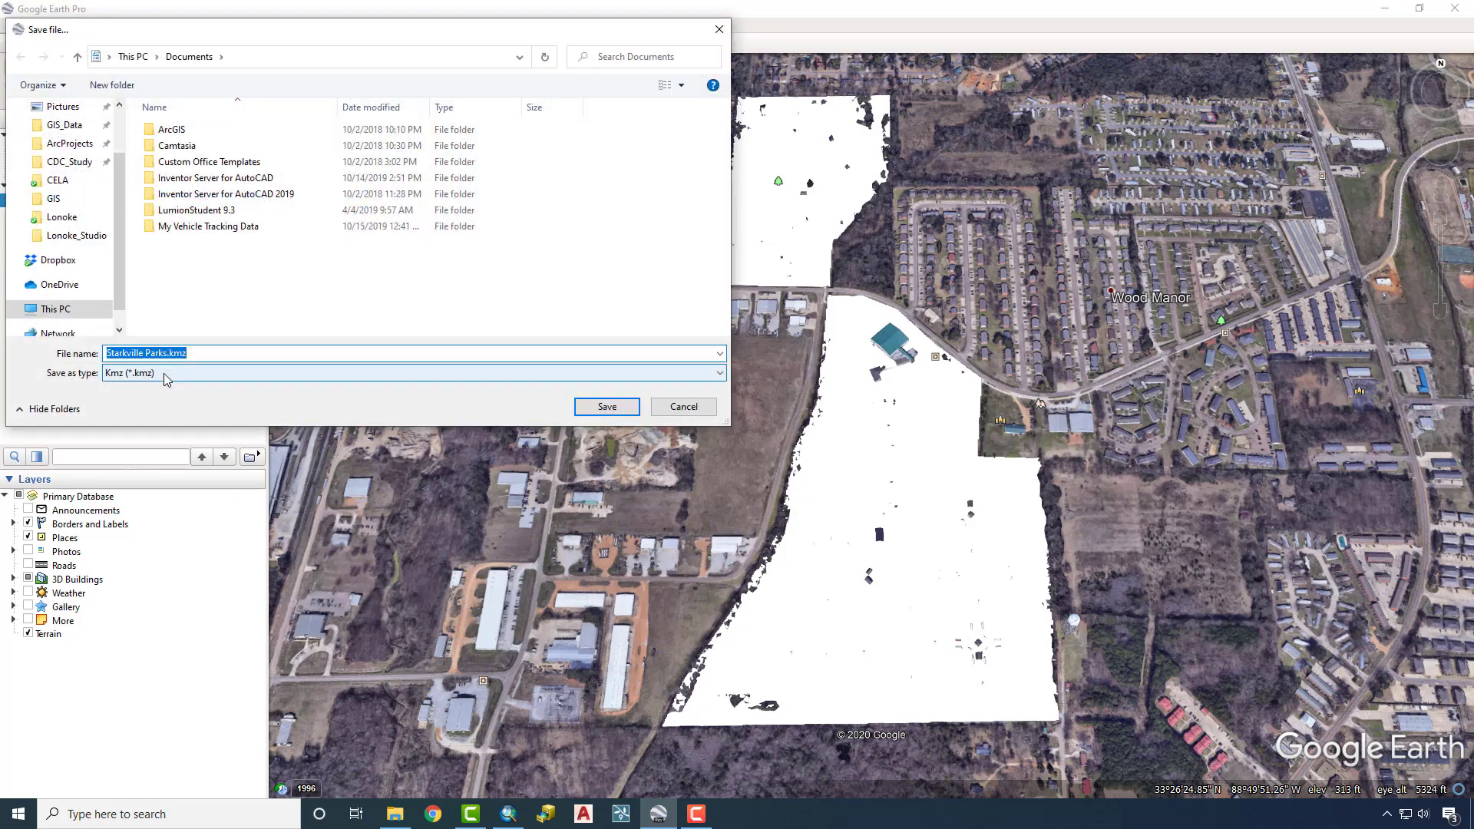
left_click(65, 125)
double_click(177, 163)
scroll(176, 172, "down", 5)
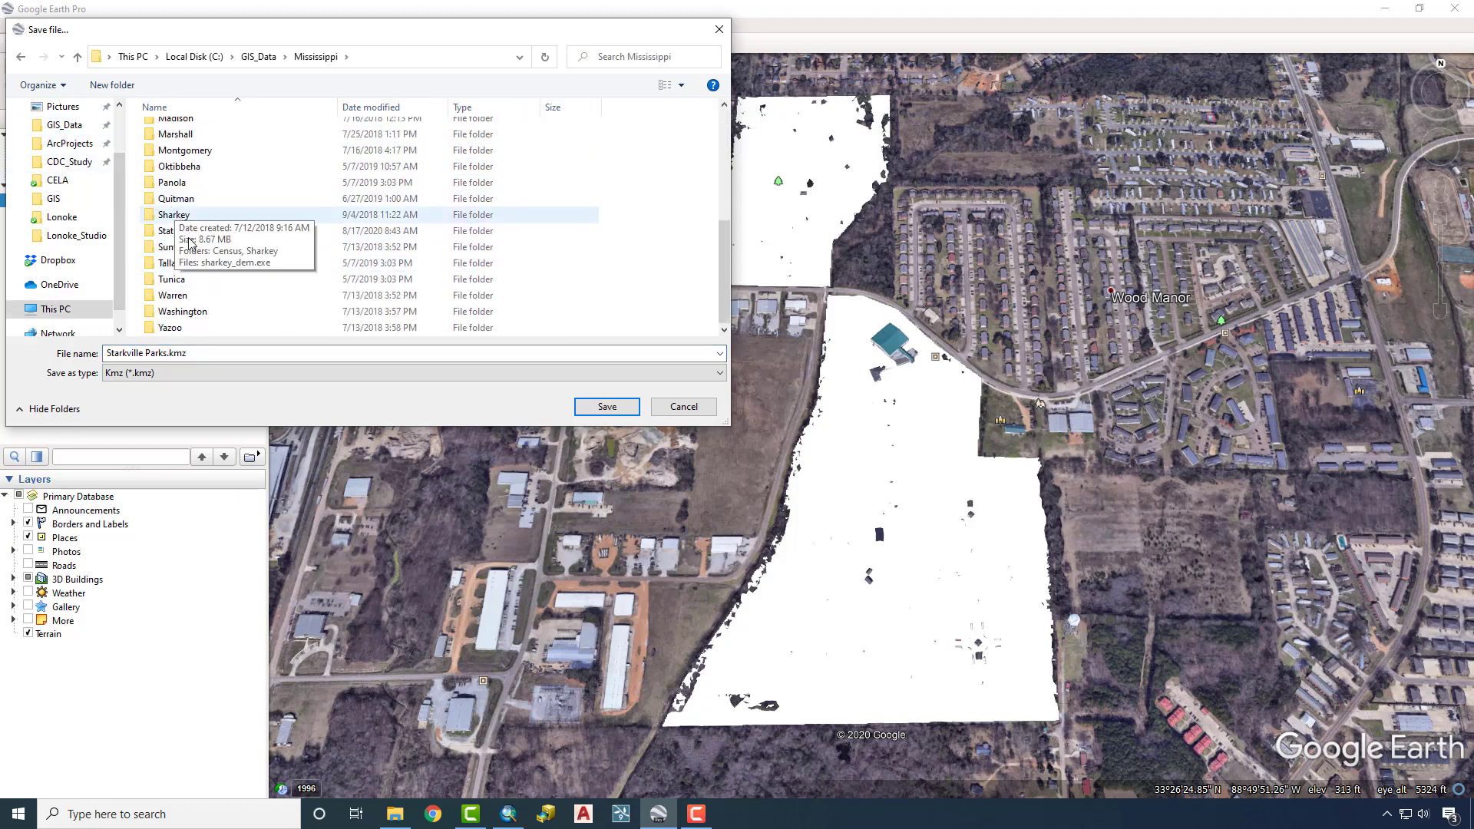
double_click(178, 167)
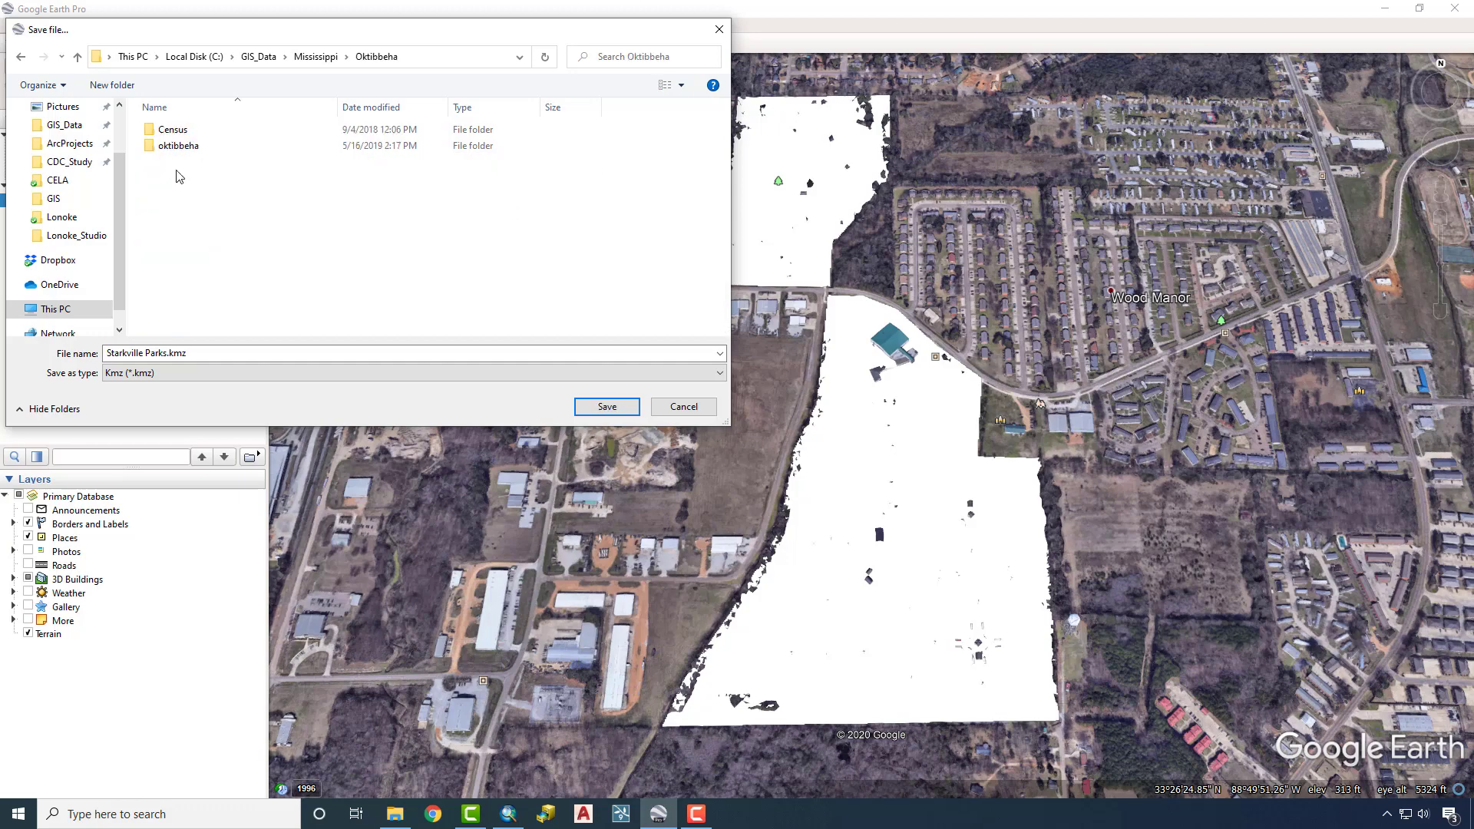
left_click(583, 409)
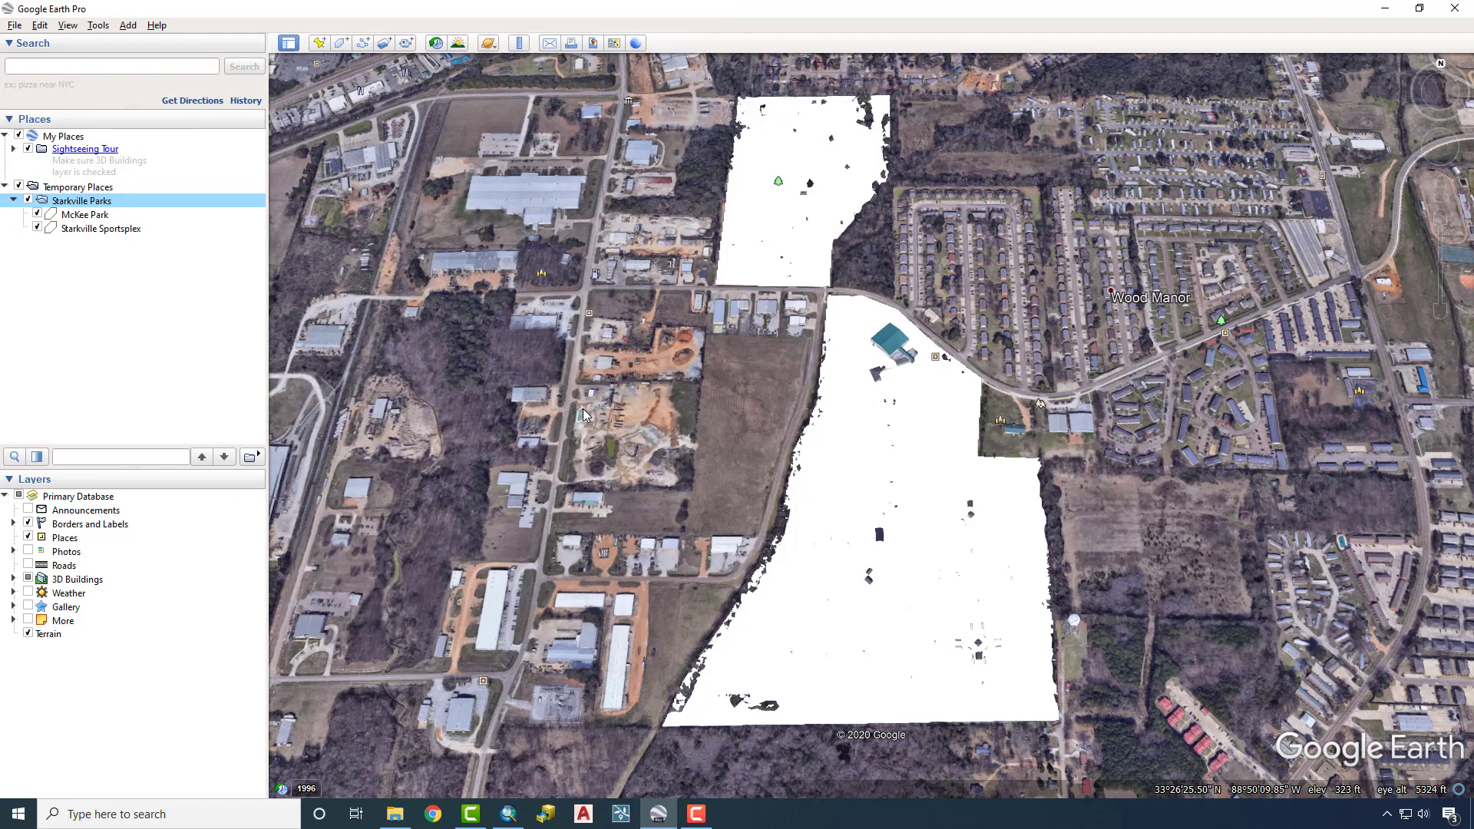
- In ArcMap, start a new map from the Blank Map template under My Templates
left_click(510, 815)
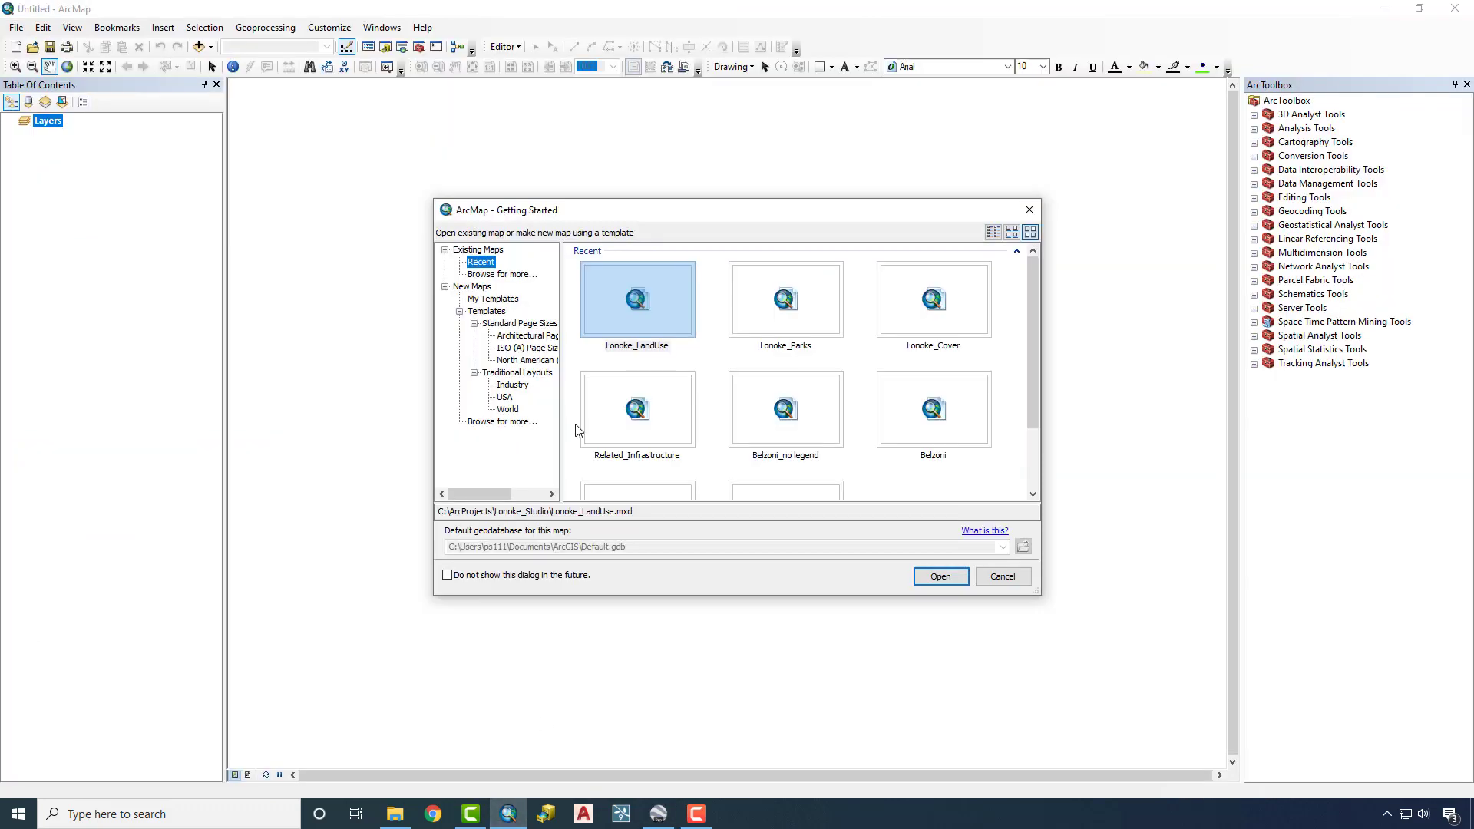
left_click(493, 299)
left_click(602, 321)
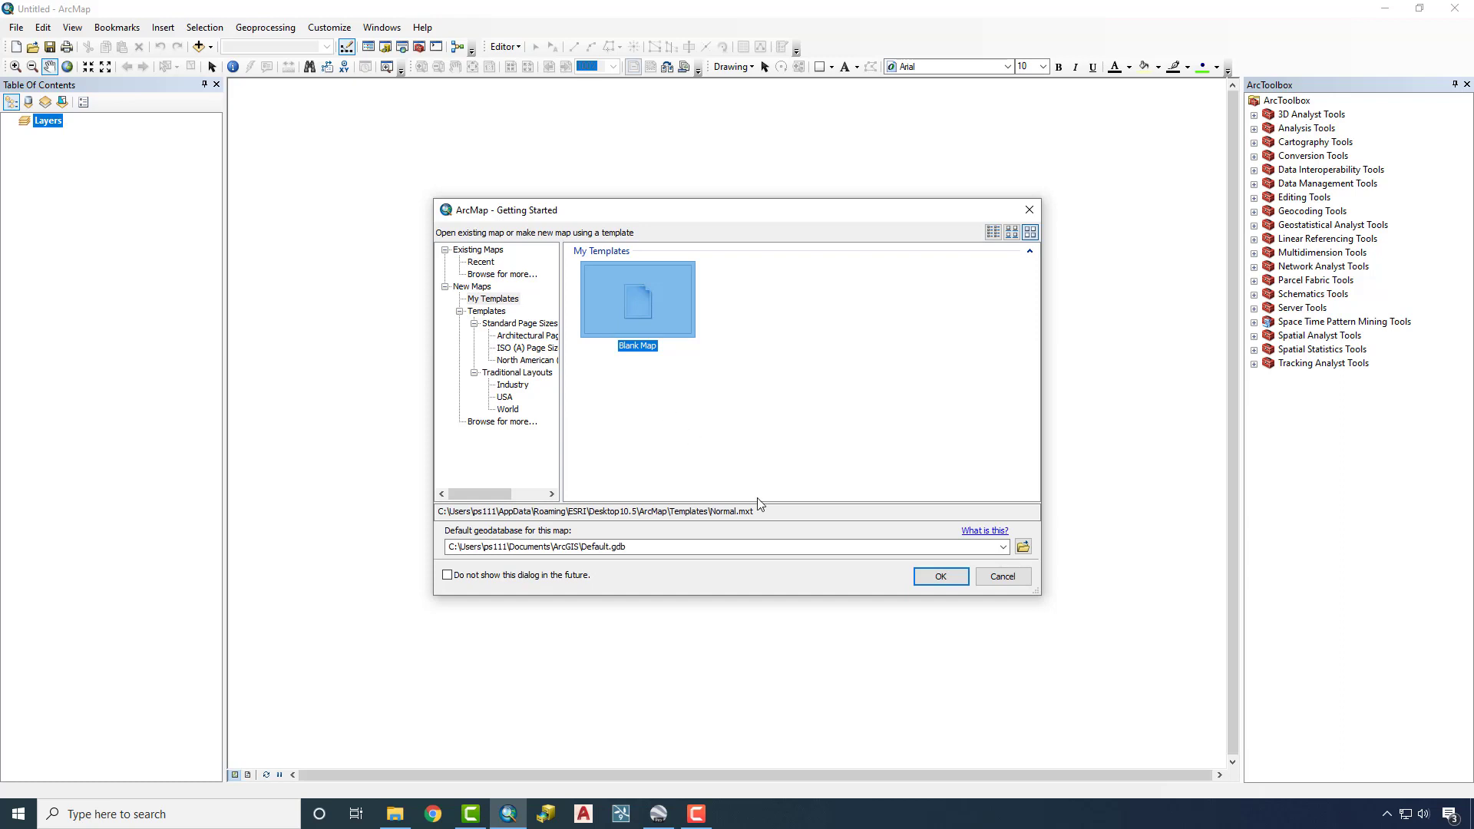
left_click(938, 579)
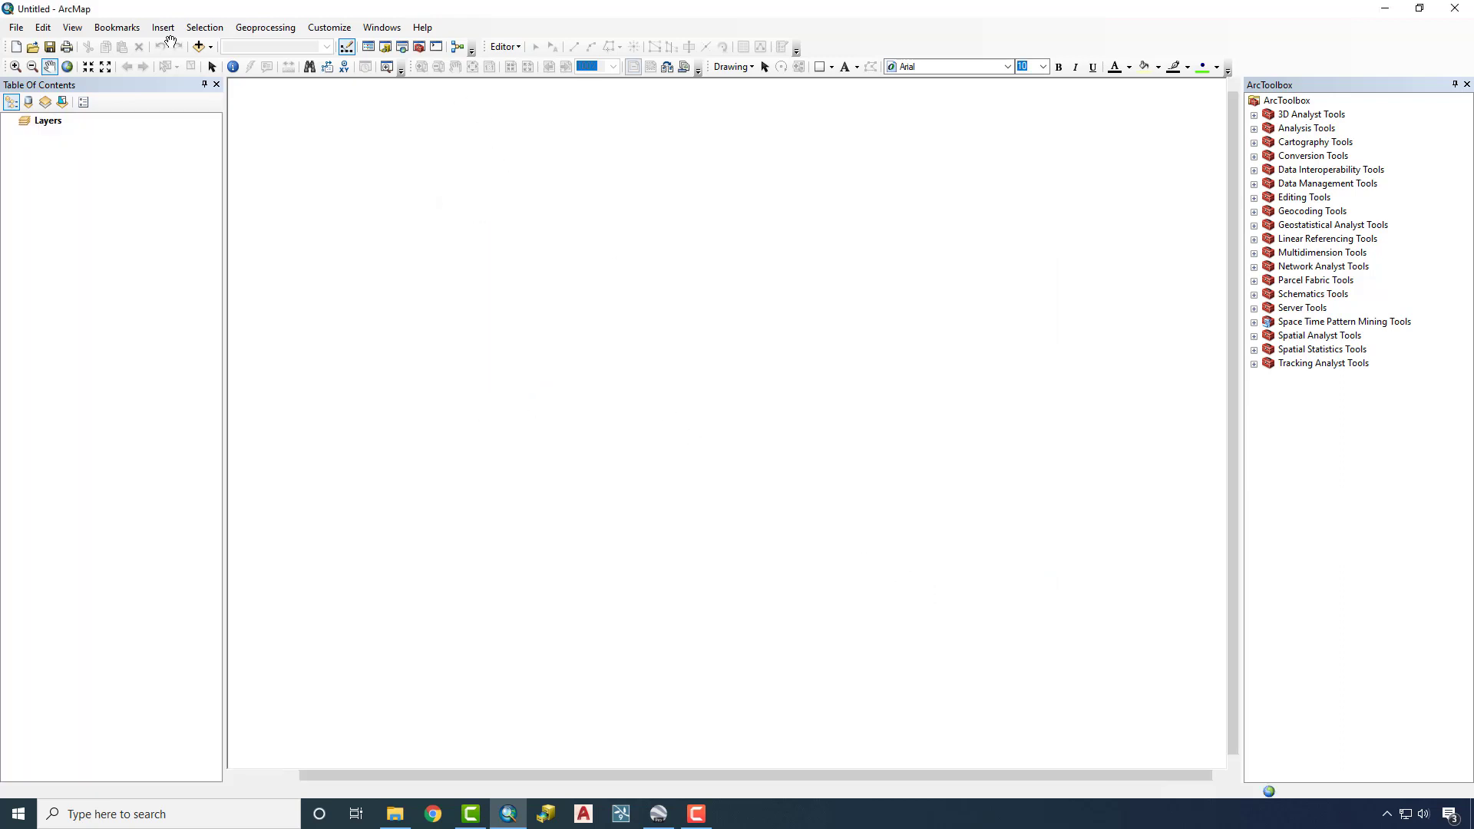
- Add County10PopnHou.shp from the Mississippi statewide shapefiles folder to the map
left_click(198, 47)
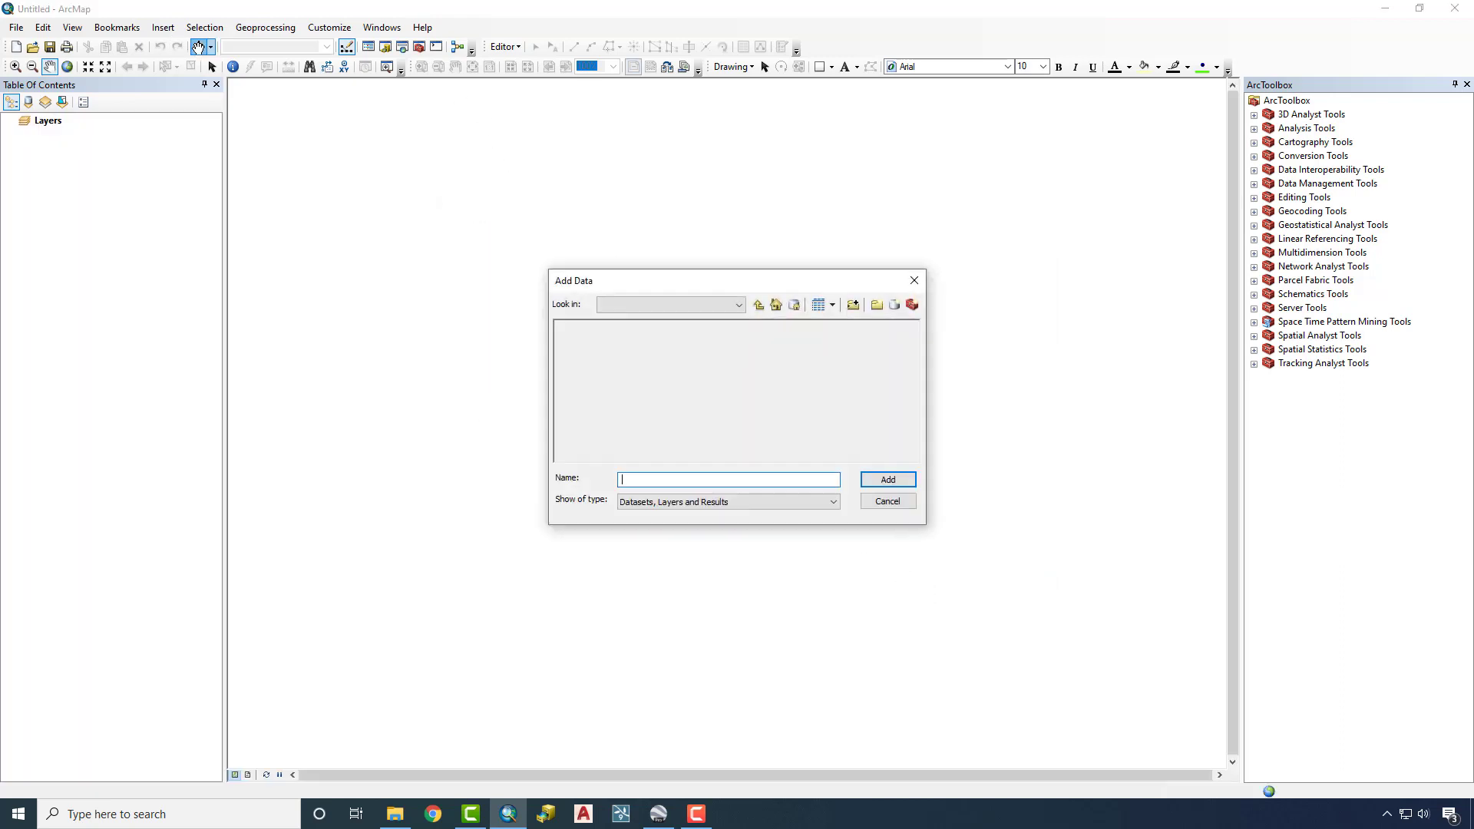
left_click(701, 304)
left_click(602, 384)
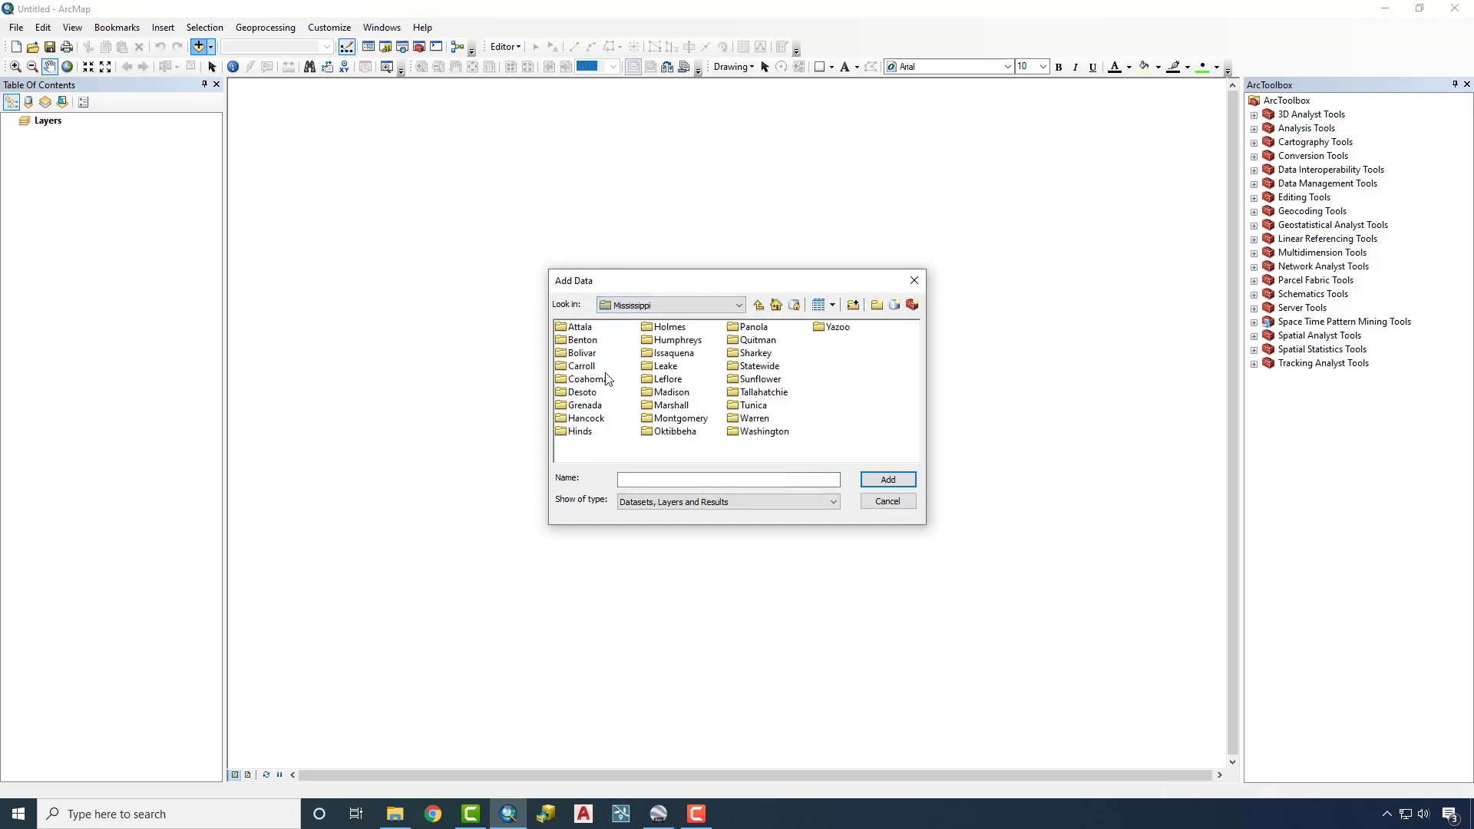
double_click(607, 383)
double_click(585, 379)
double_click(595, 331)
double_click(599, 392)
left_click(606, 341)
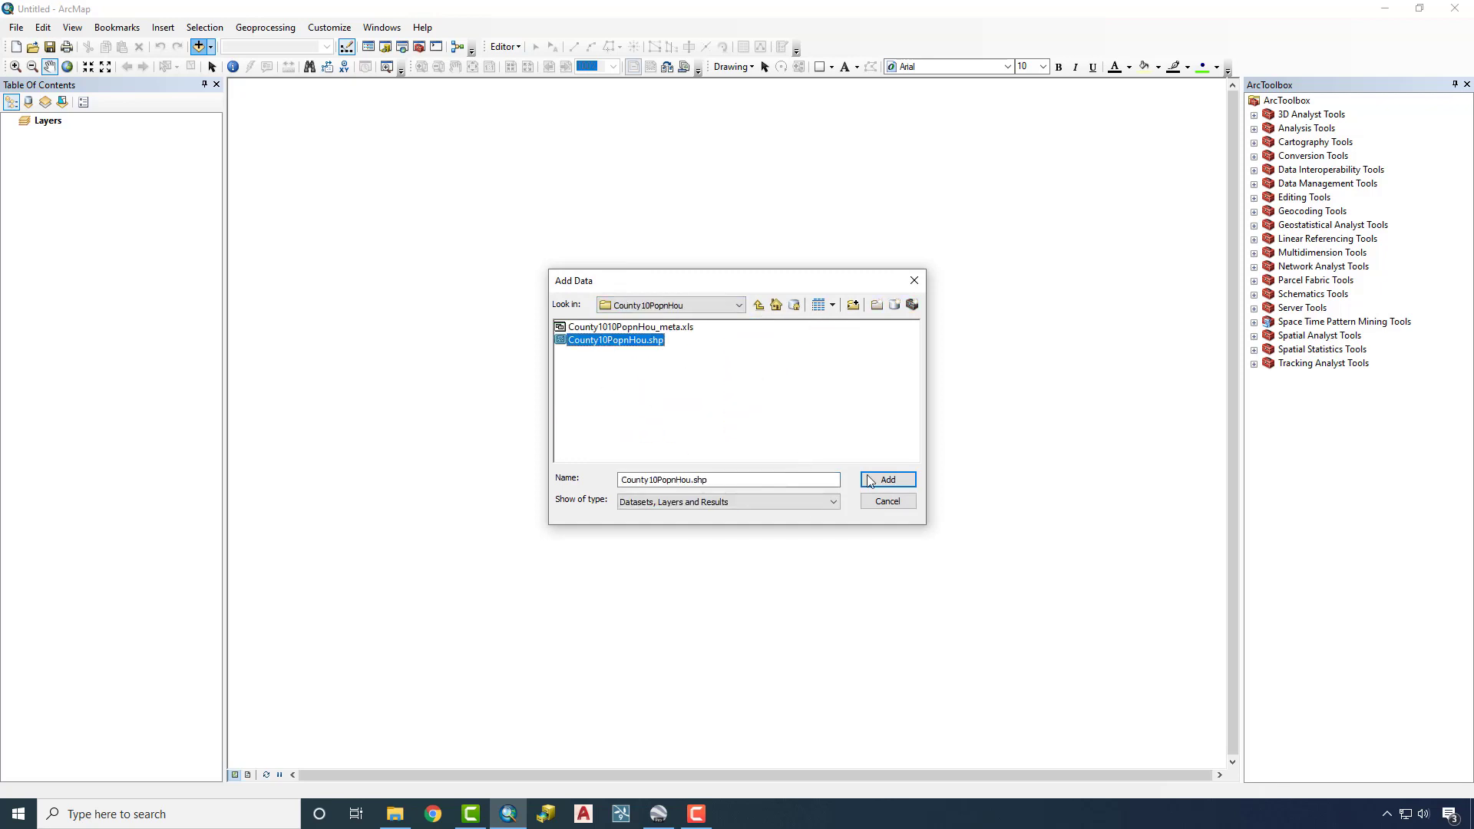
left_click(887, 479)
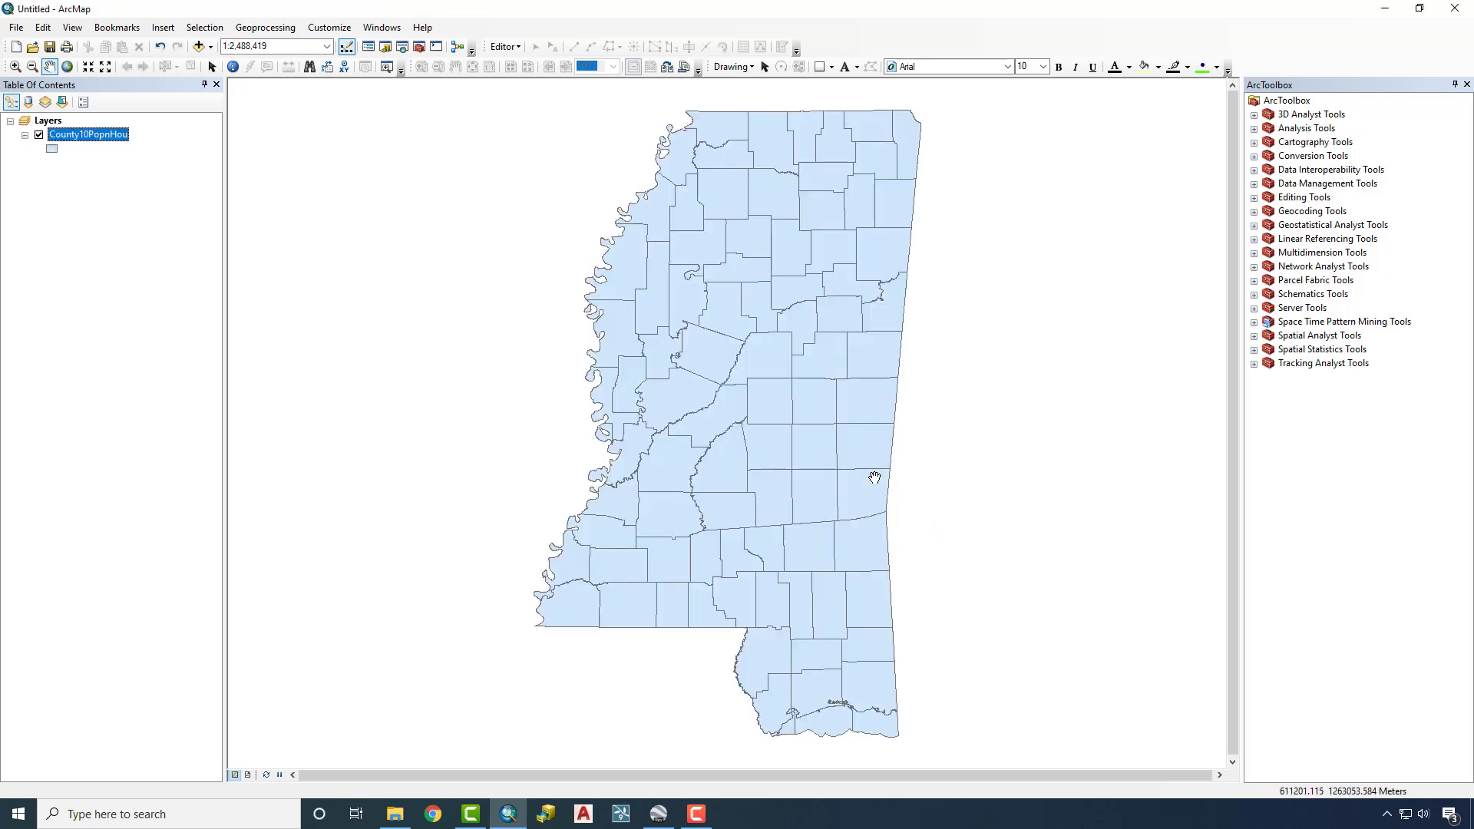
left_click(16, 67)
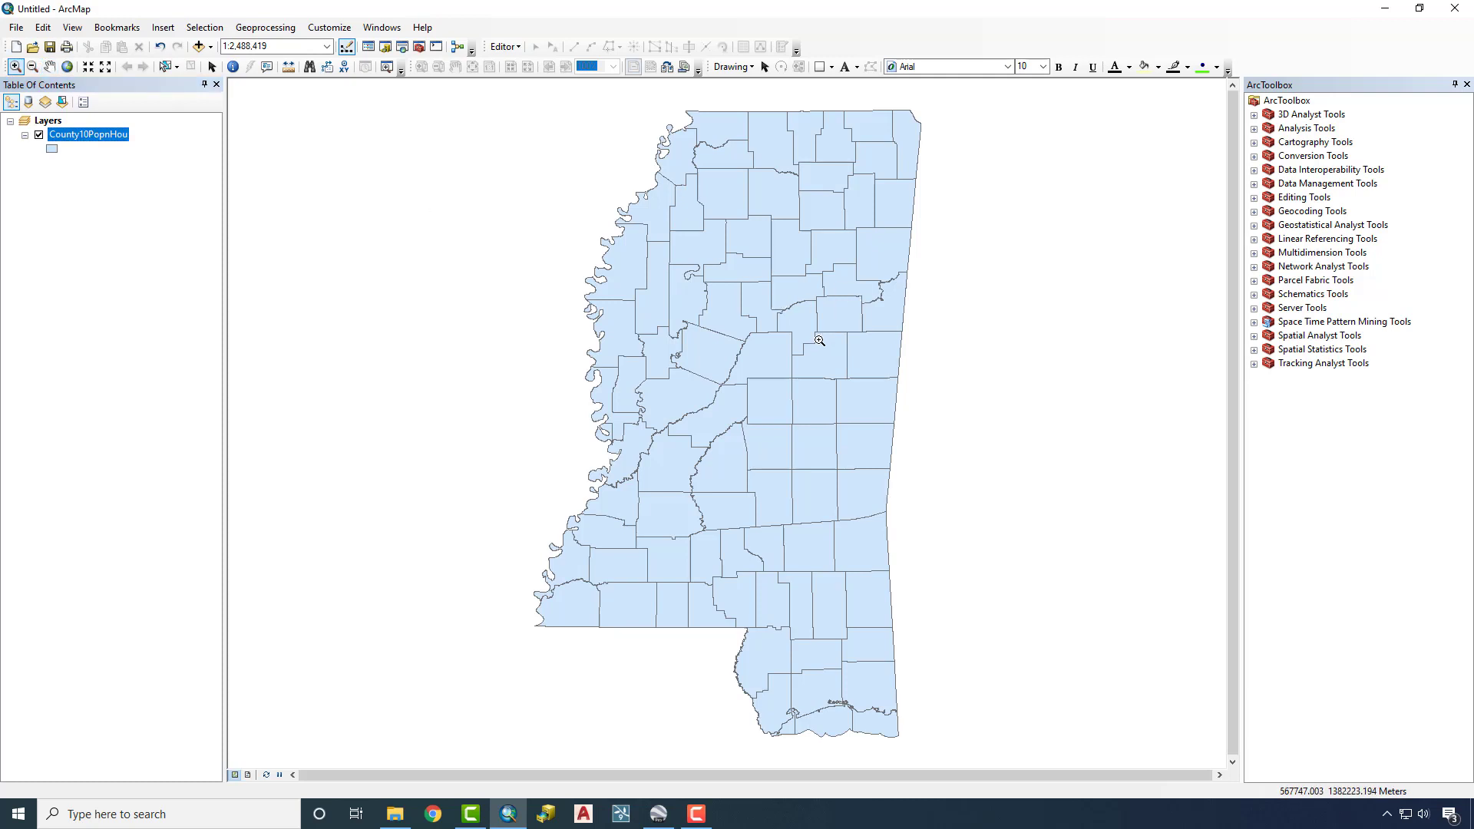
left_click_drag(864, 286, 811, 345)
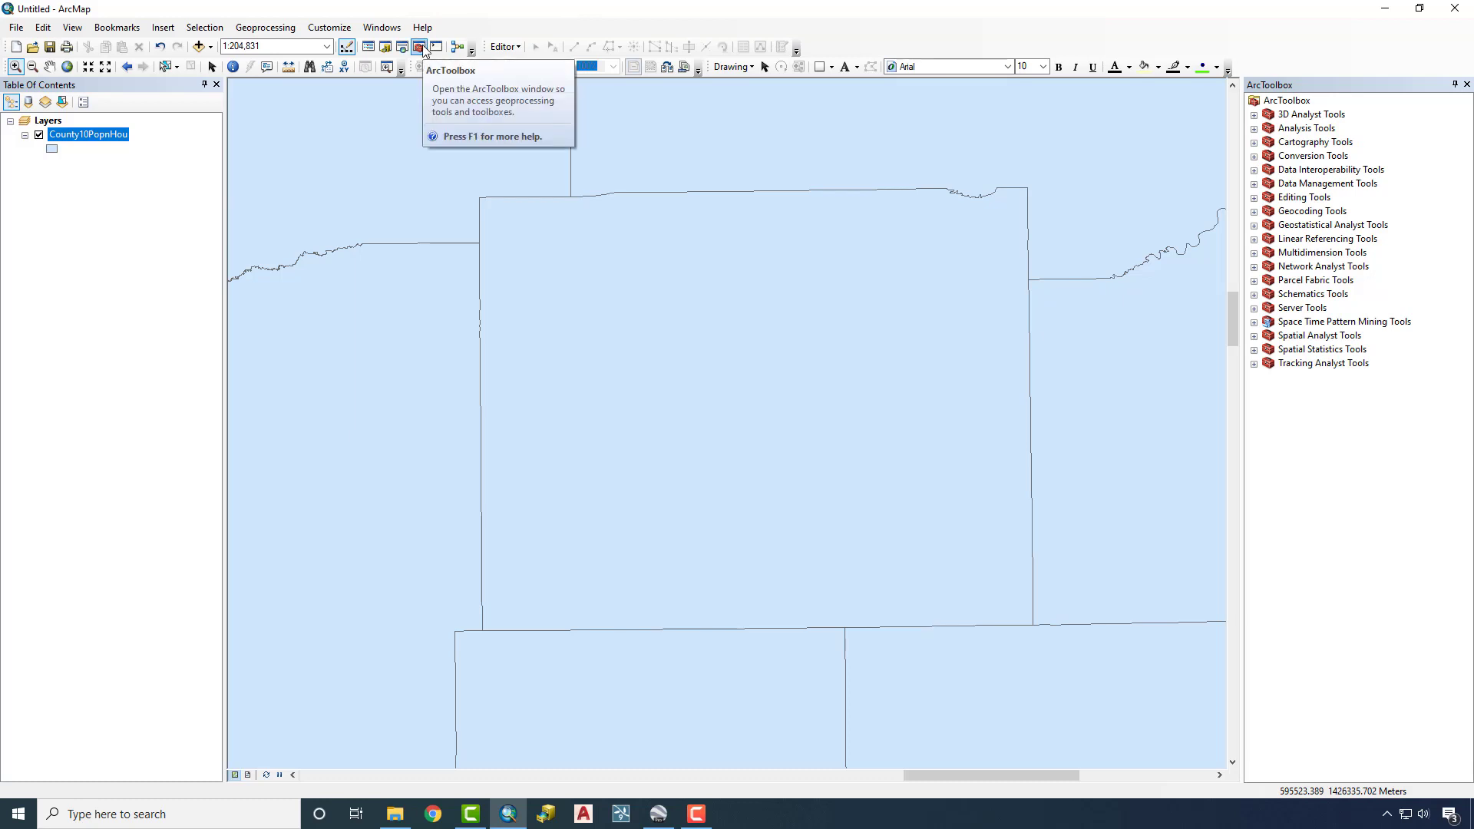
left_click(381, 28)
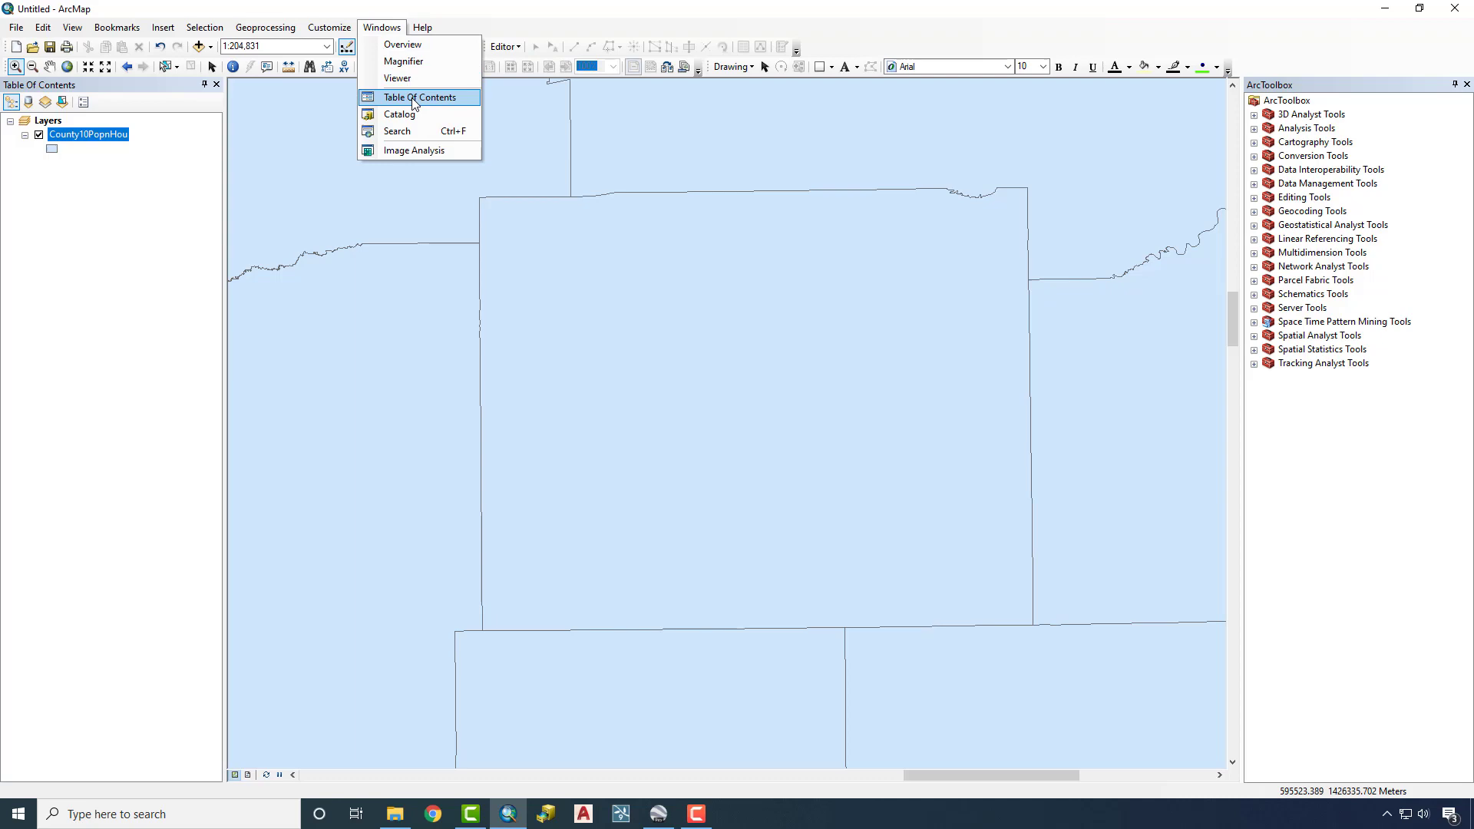
left_click(343, 25)
left_click(342, 26)
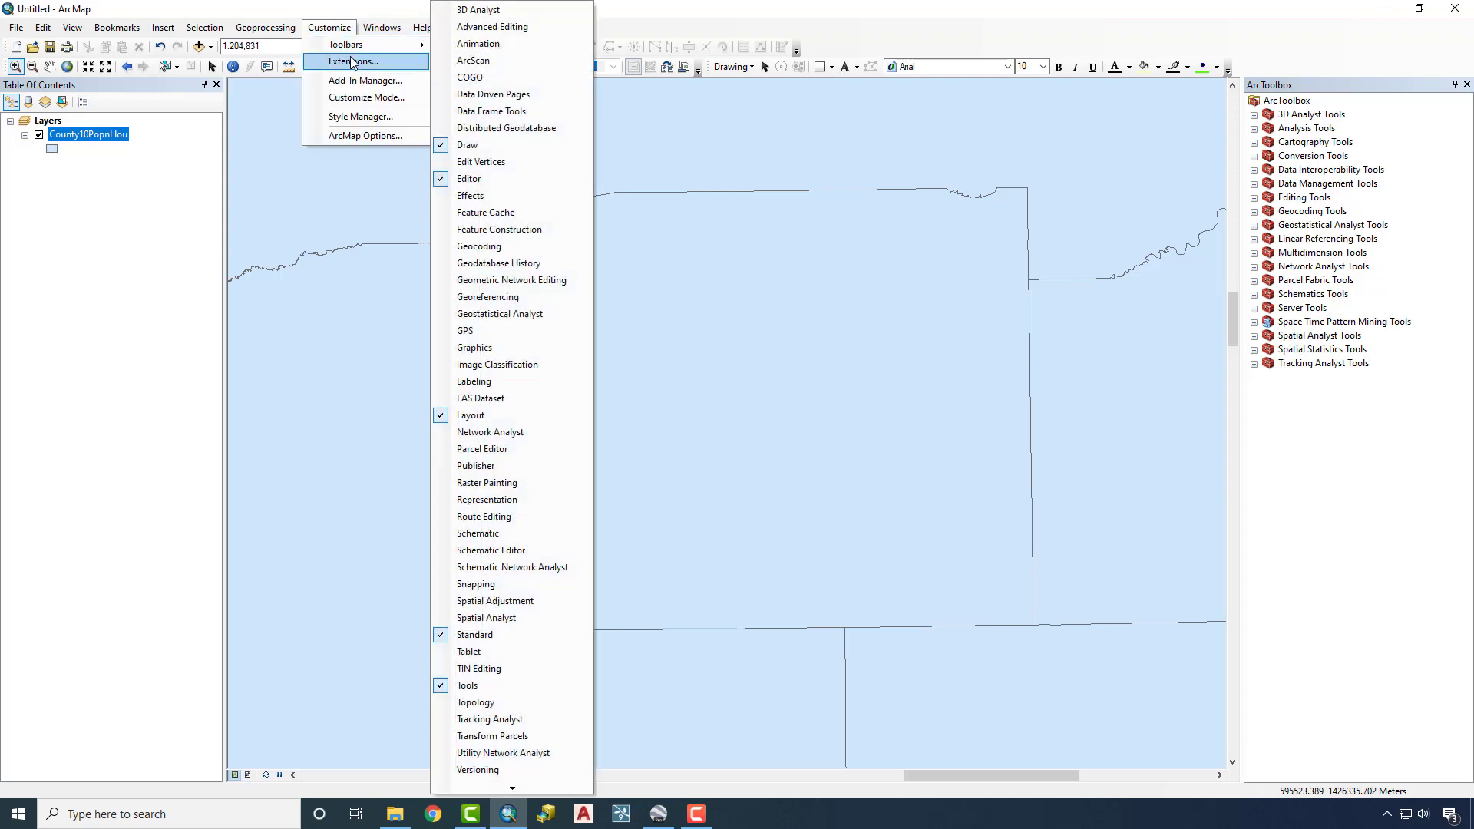
left_click(355, 60)
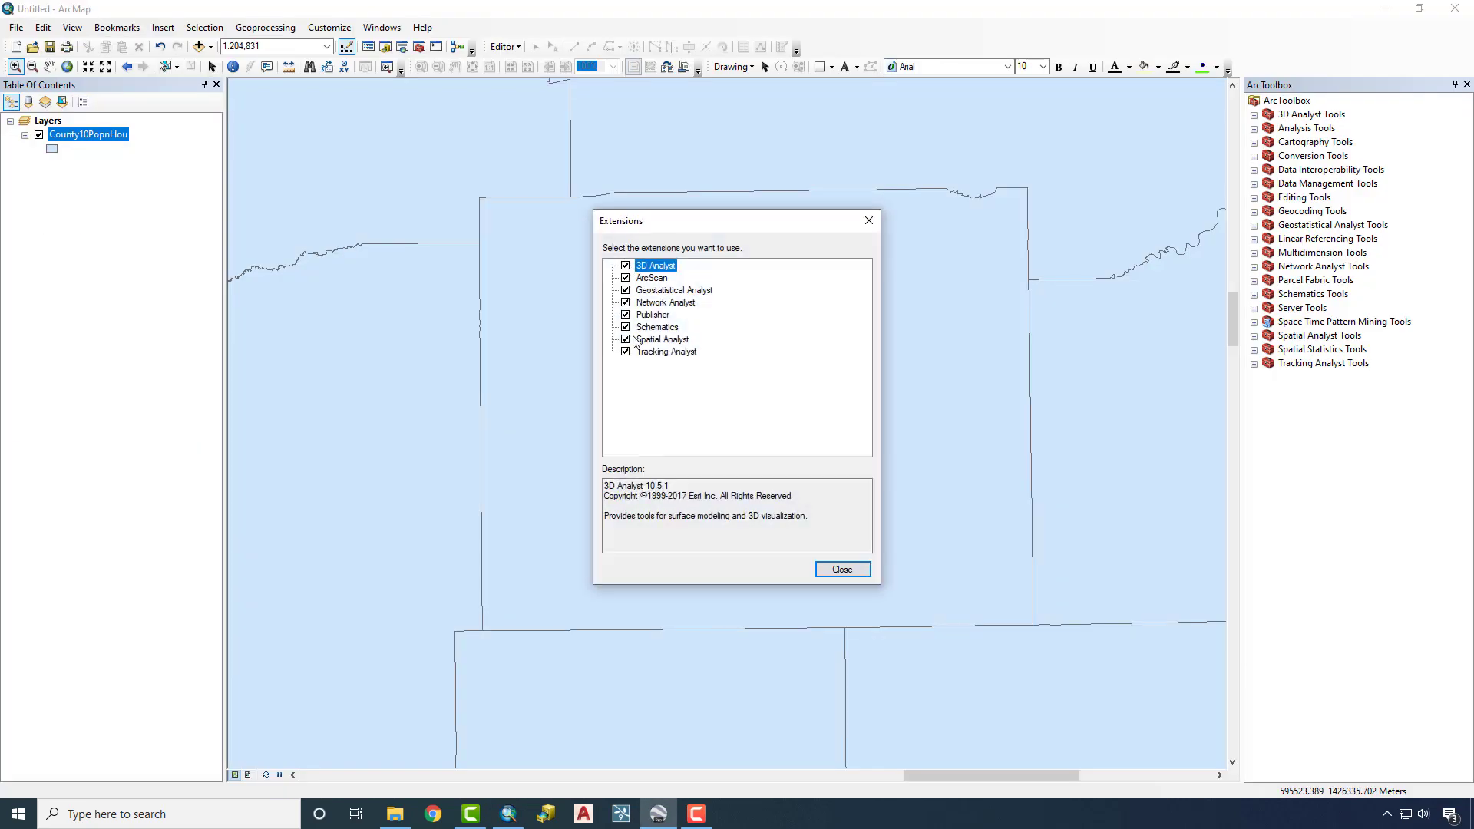
left_click(868, 221)
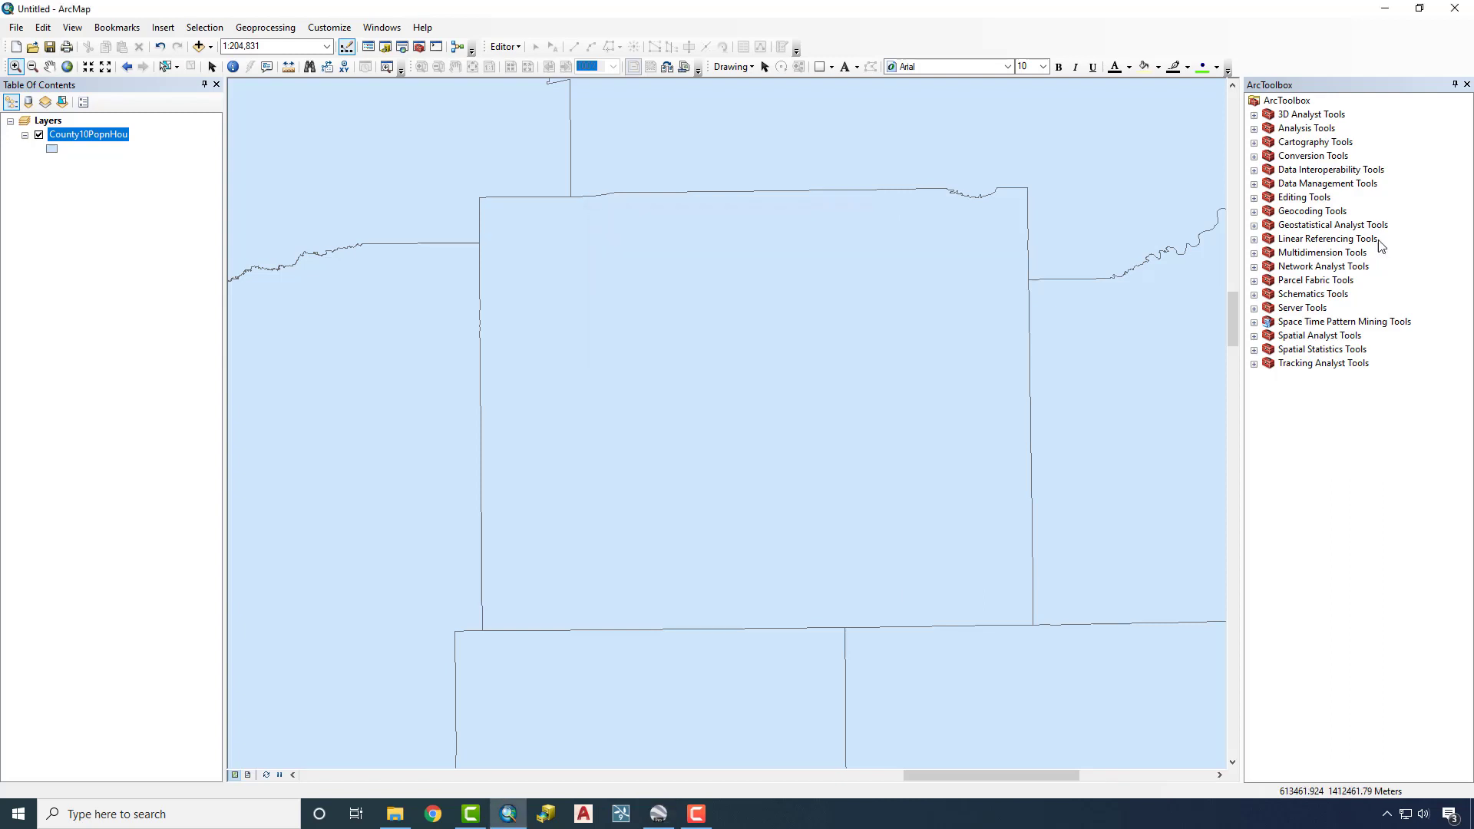
- Open the KML To Layer tool and set Starkville Parks.kmz from Oktibbeha as the input
left_click(1255, 157)
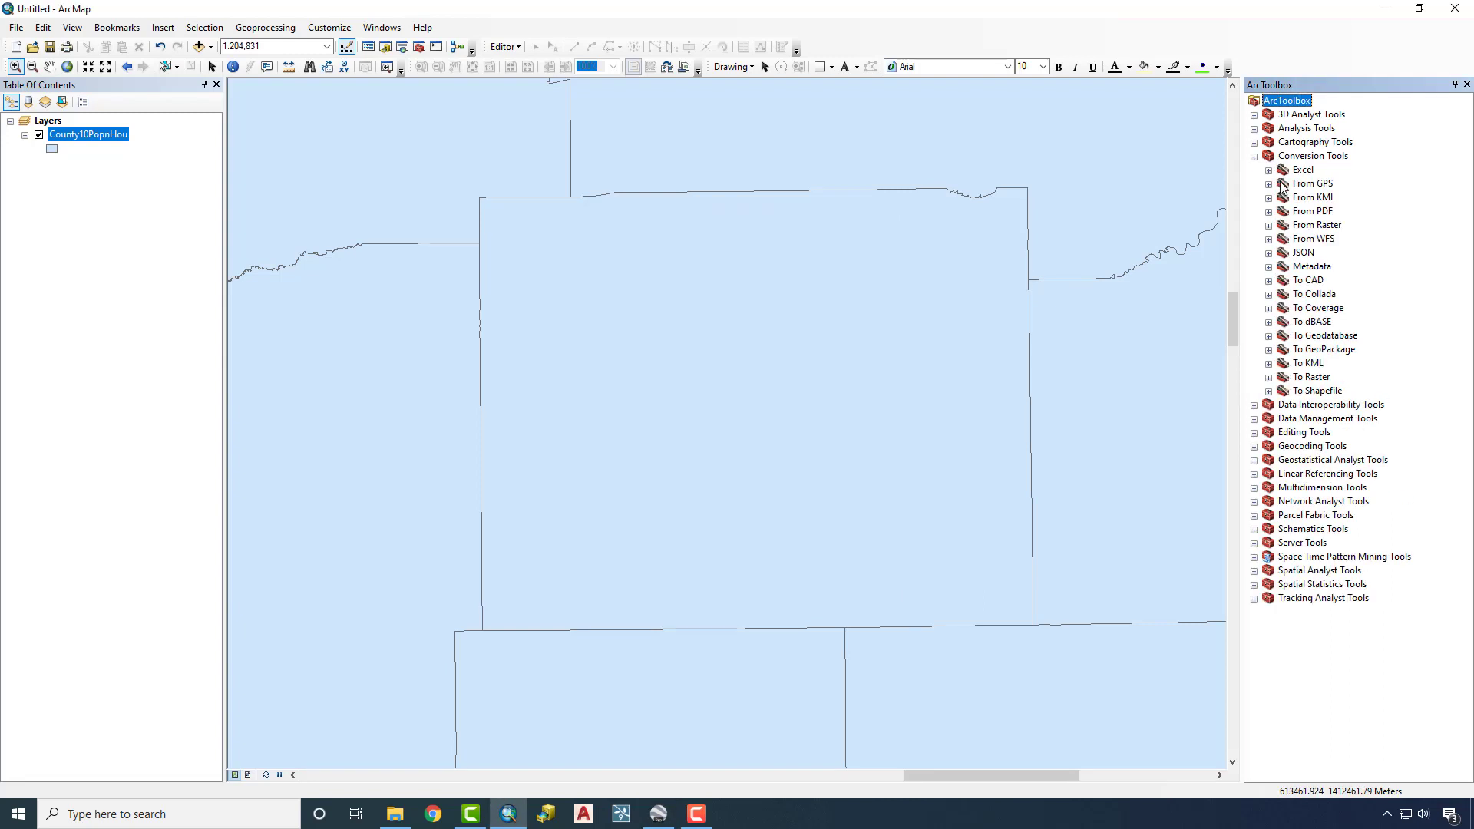
left_click(1269, 198)
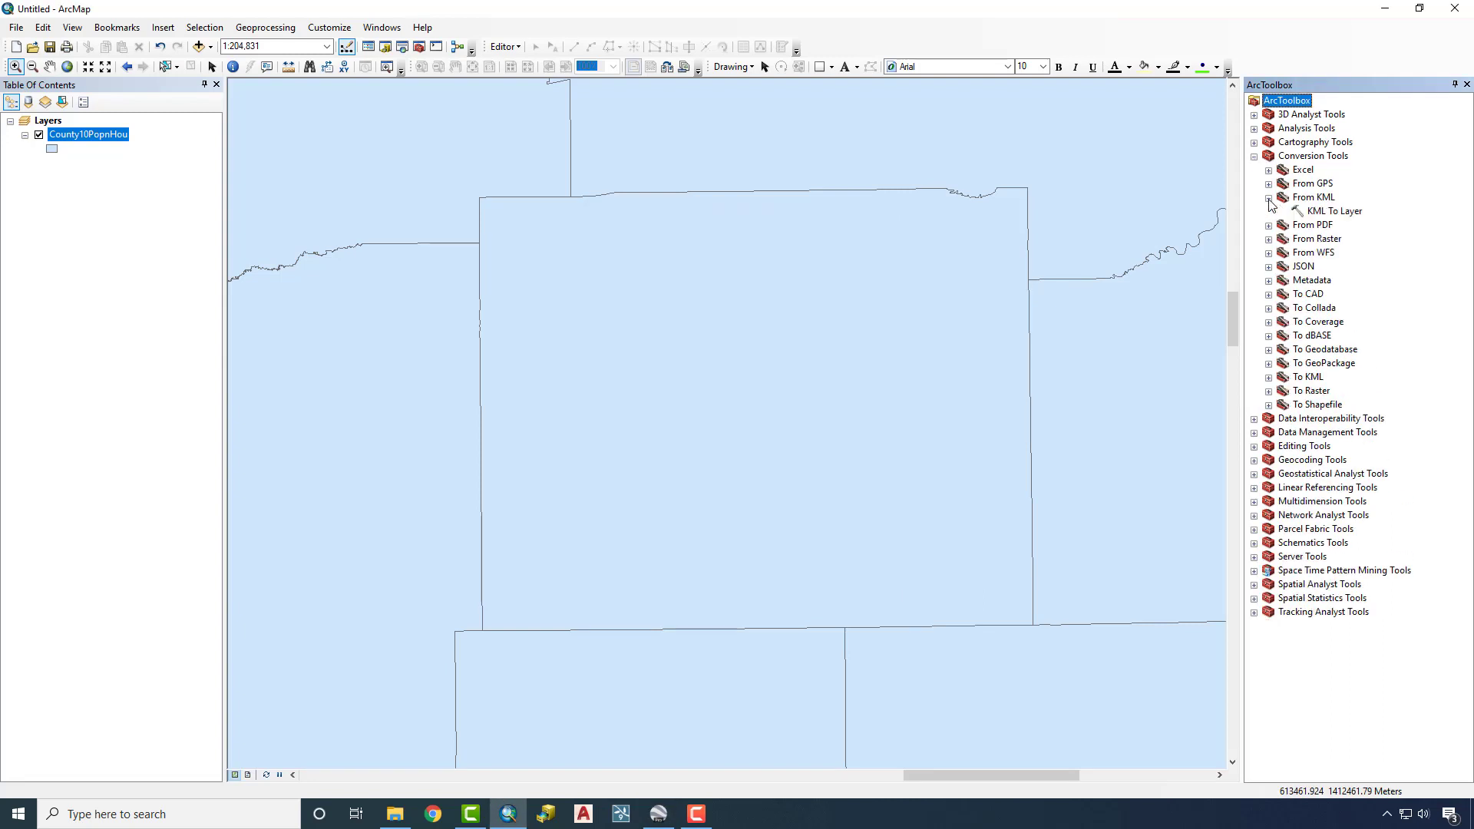
double_click(1320, 214)
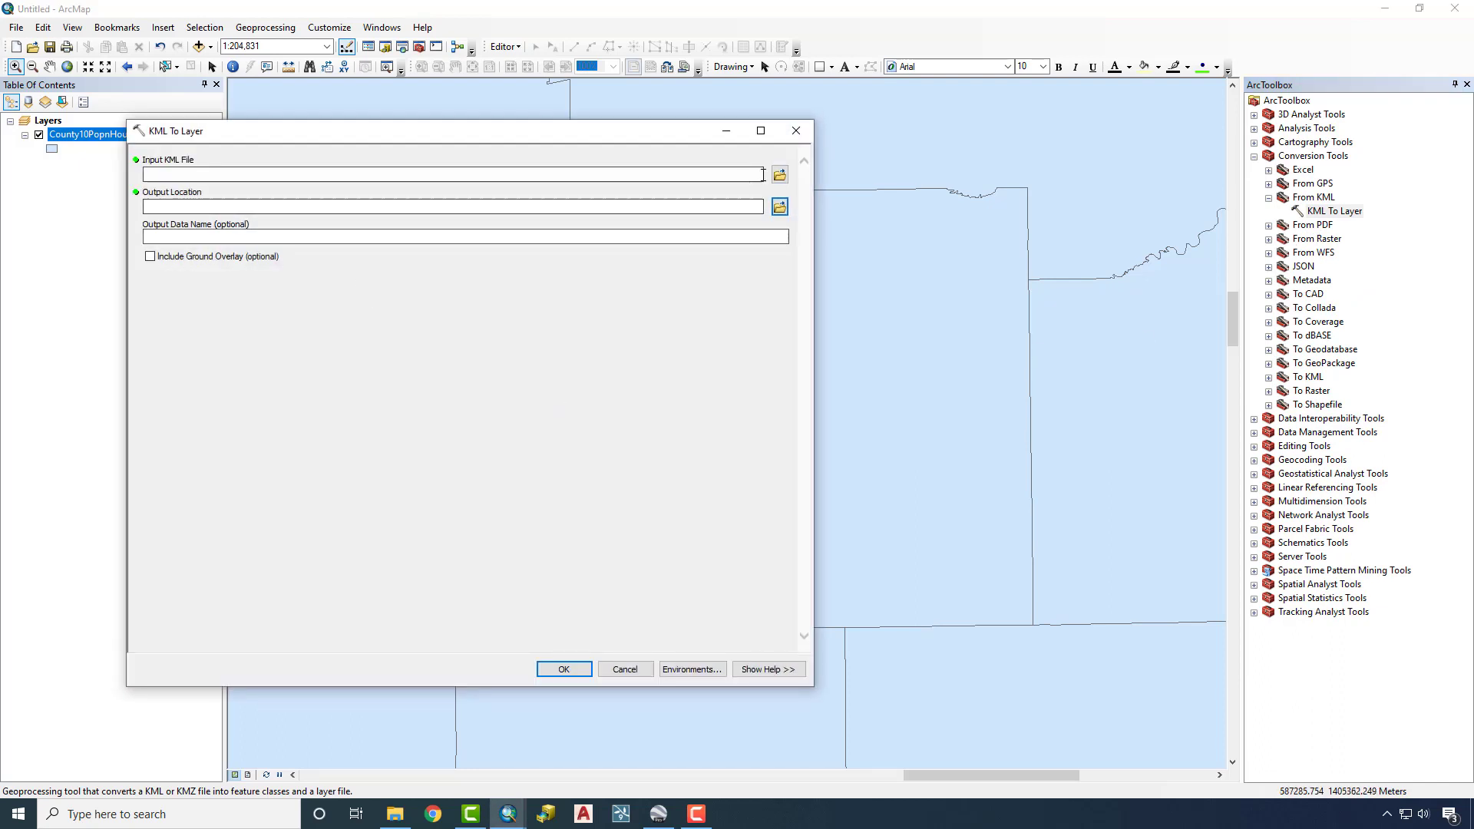
left_click(779, 175)
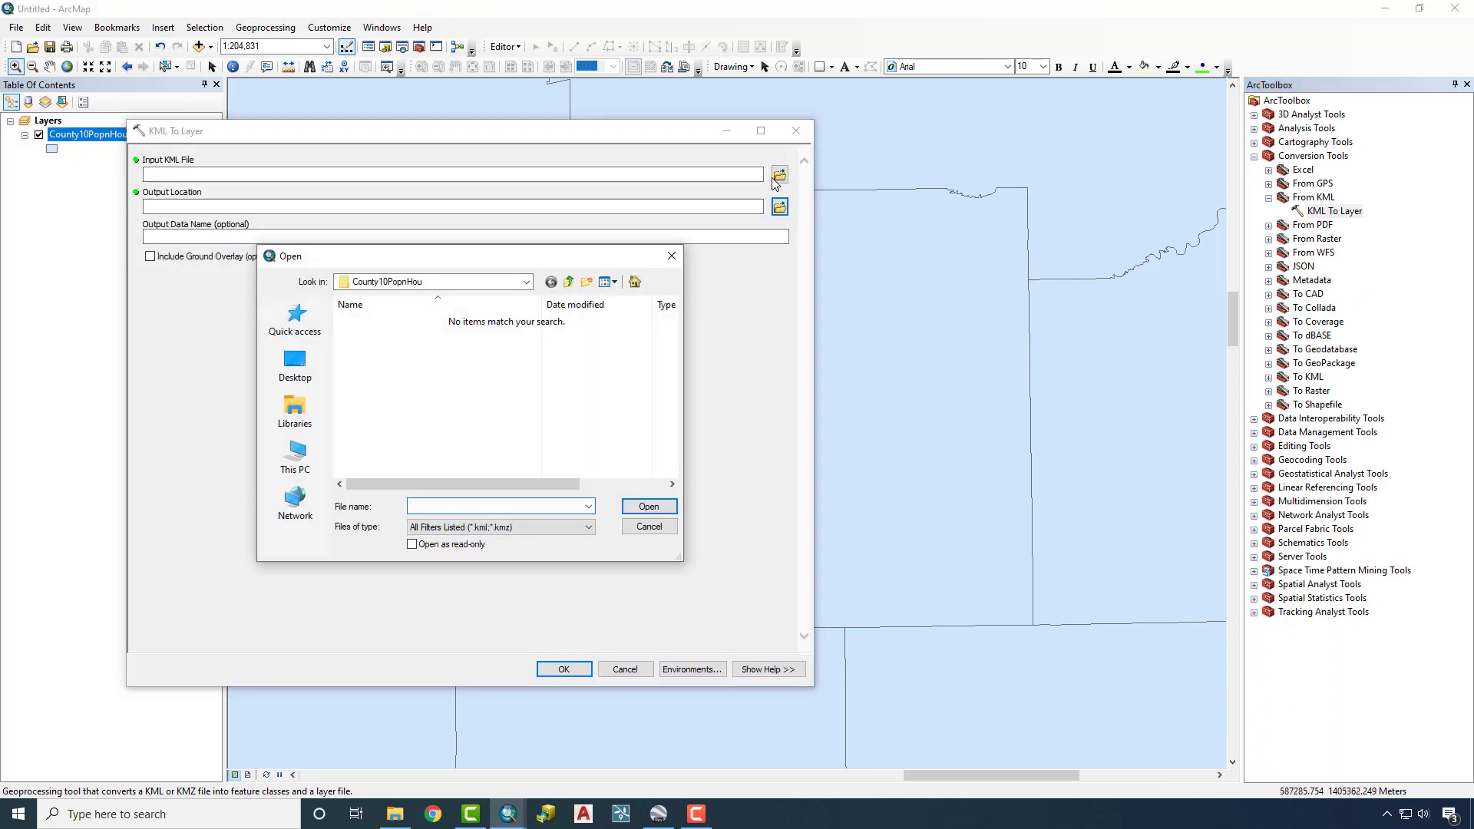
left_click(522, 283)
left_click(522, 282)
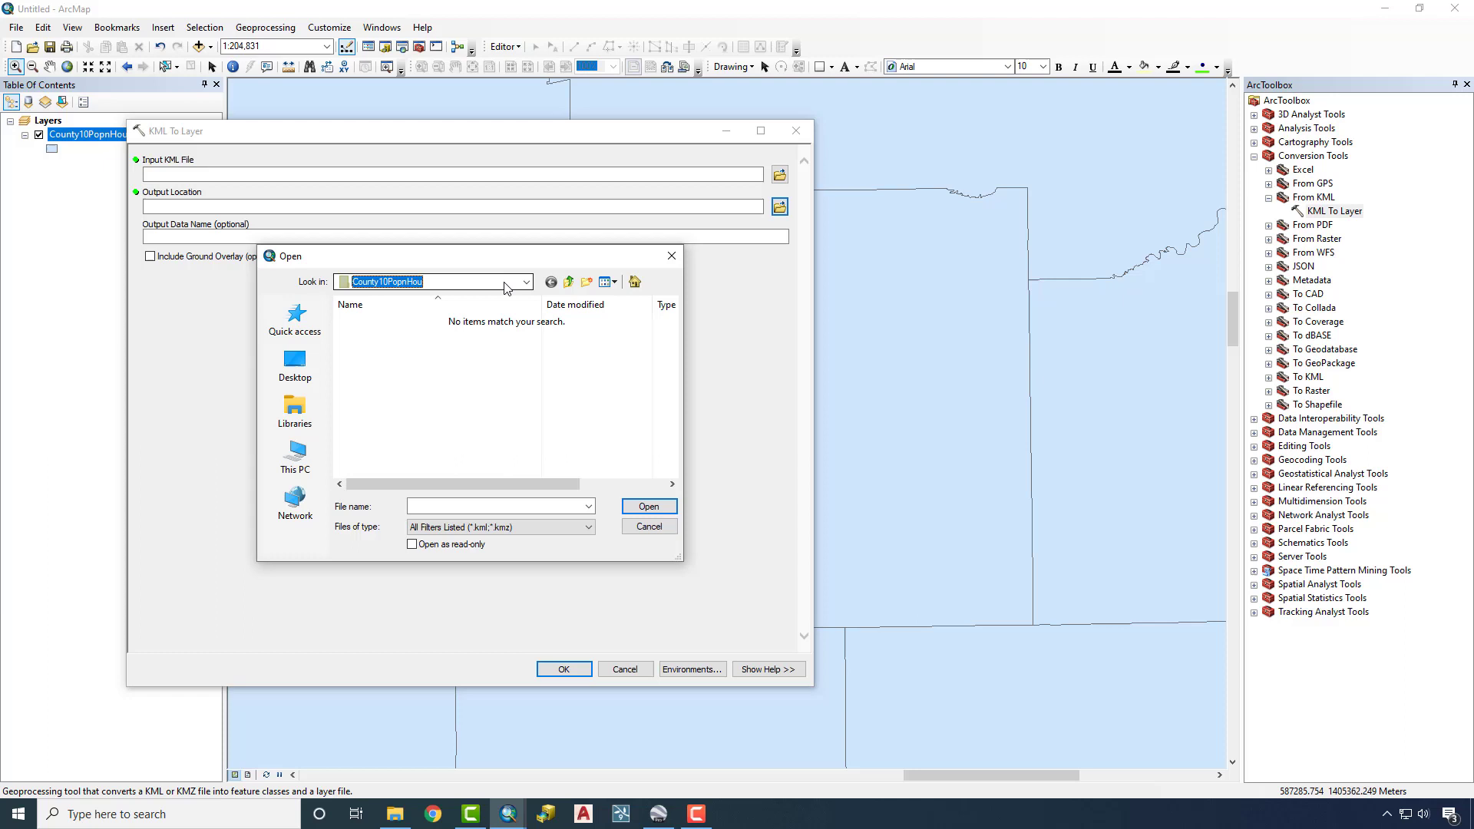
left_click(527, 283)
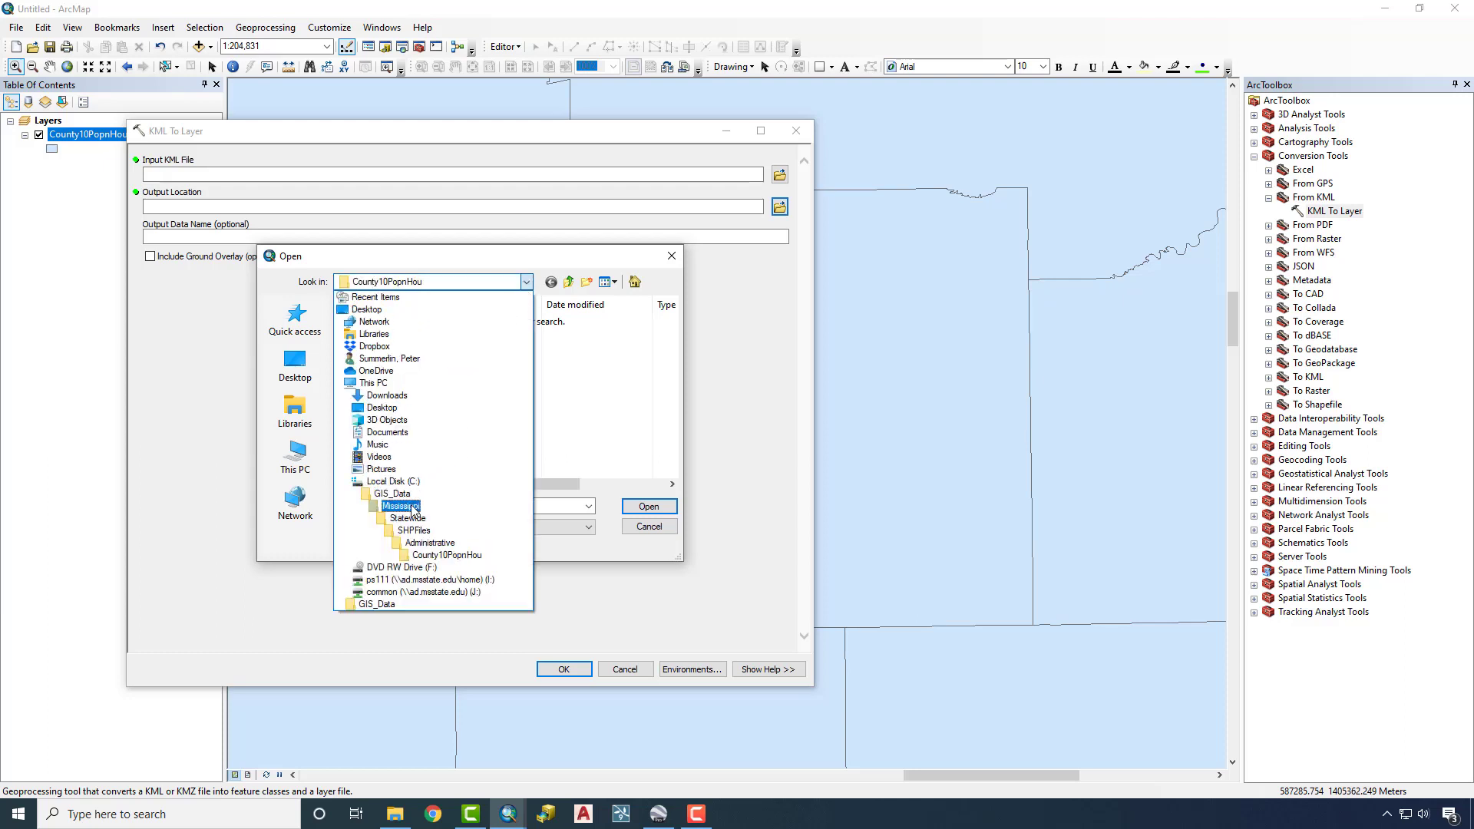
left_click(403, 516)
double_click(388, 409)
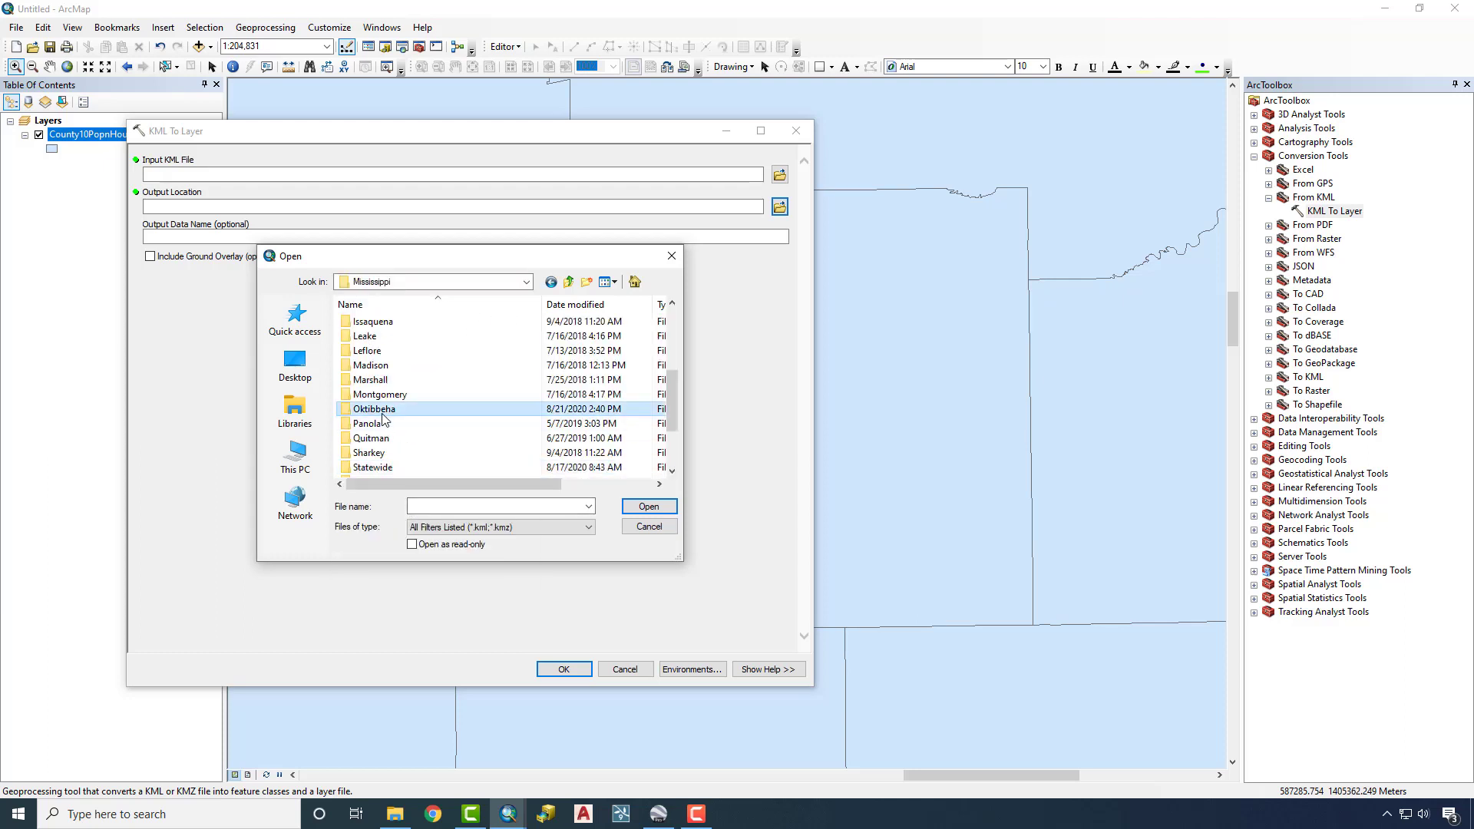
left_click(394, 352)
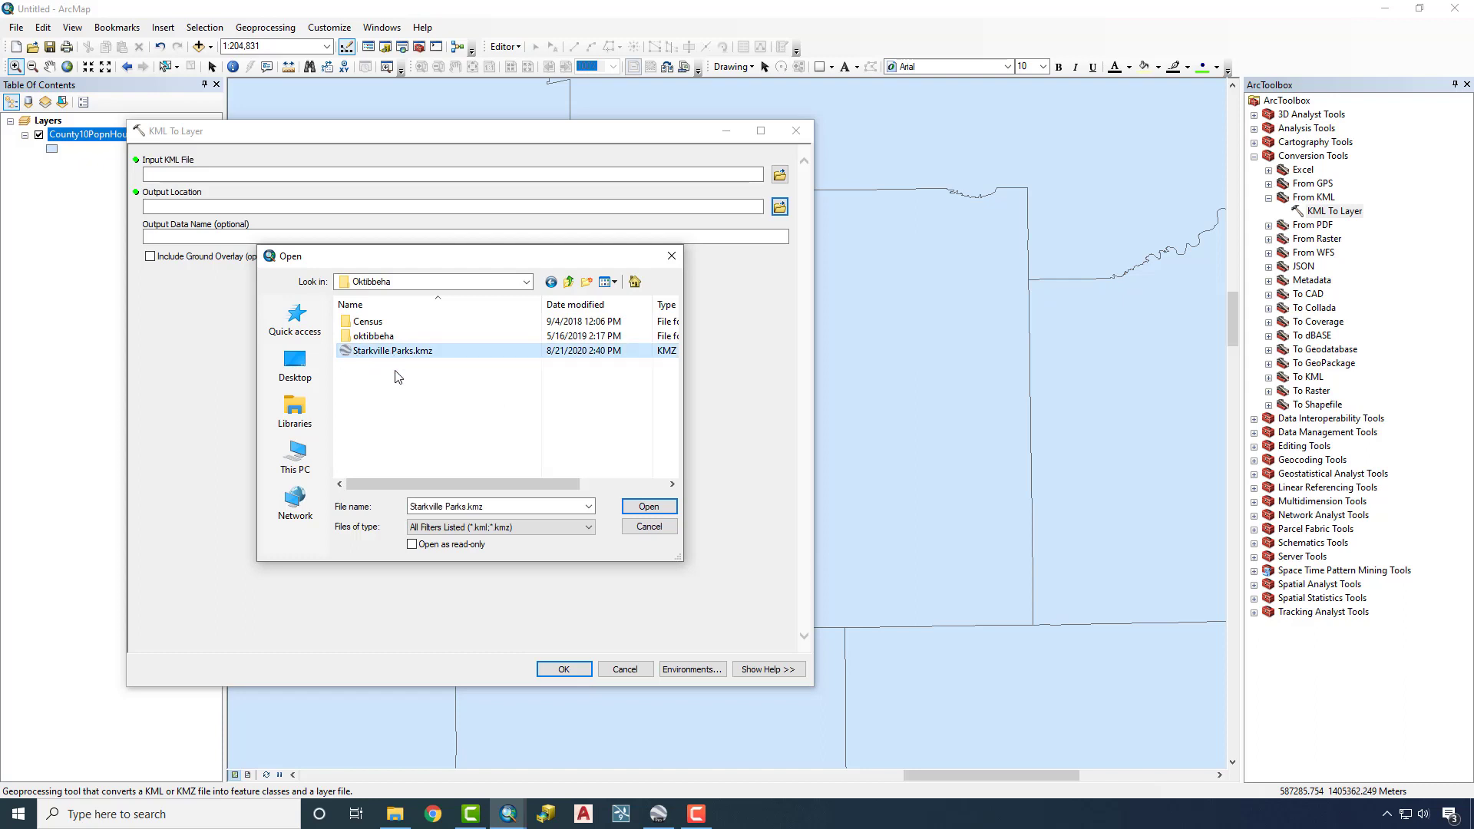
left_click(646, 507)
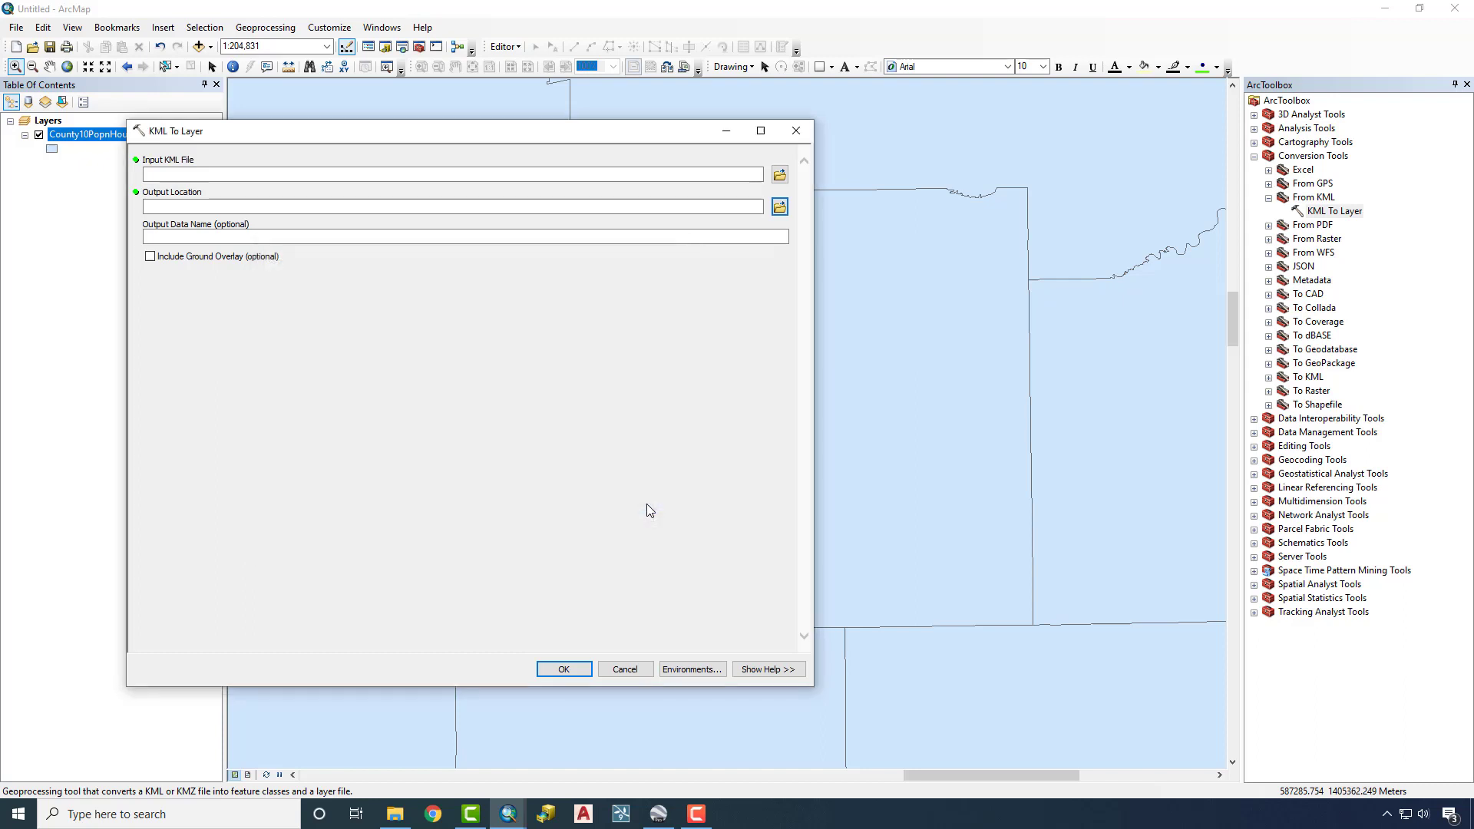
- Set the Oktibbeha folder as output and run the conversion to Starkville_Parks
left_click(779, 207)
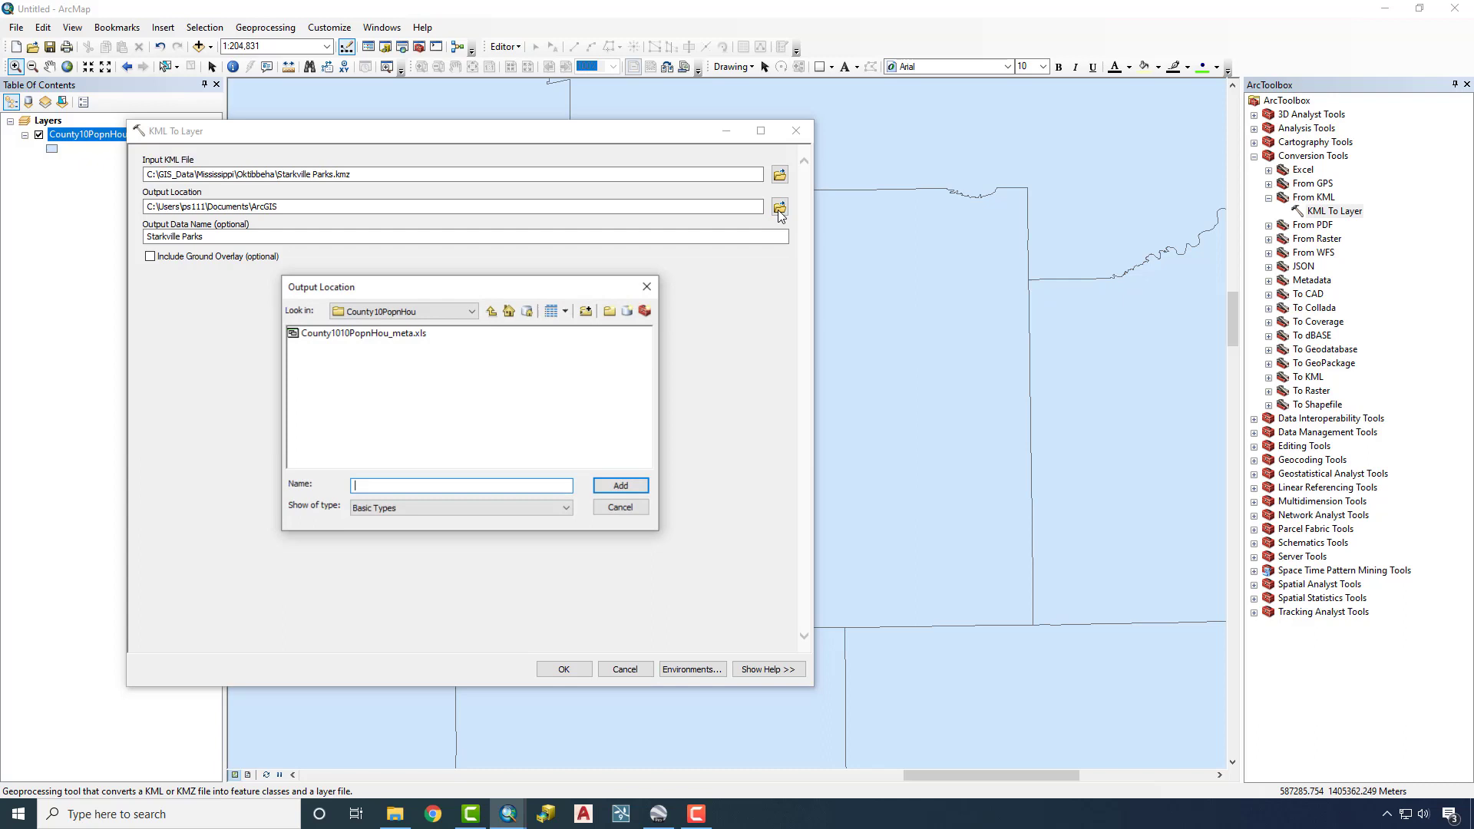
left_click(398, 313)
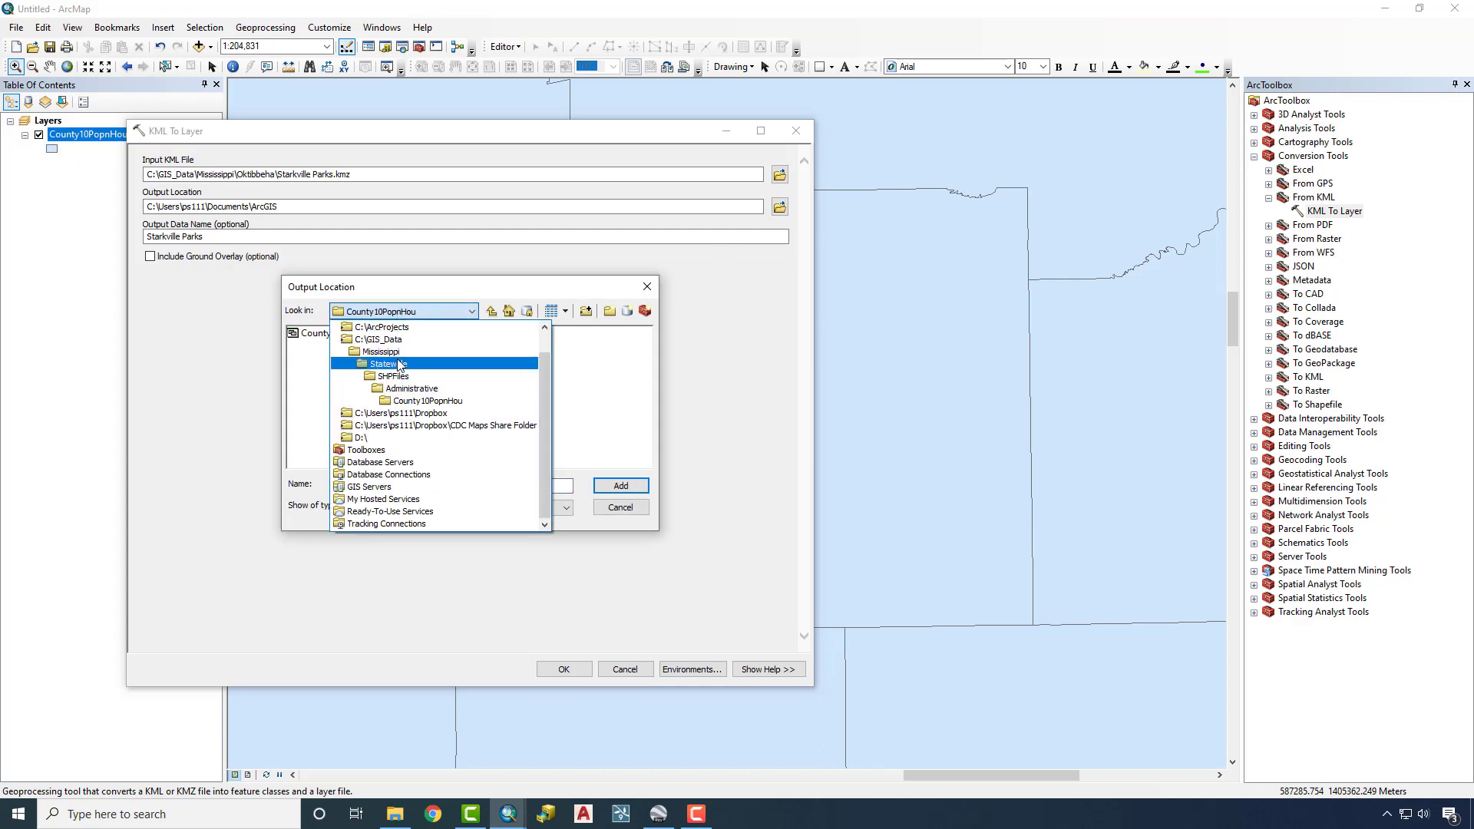
left_click(388, 353)
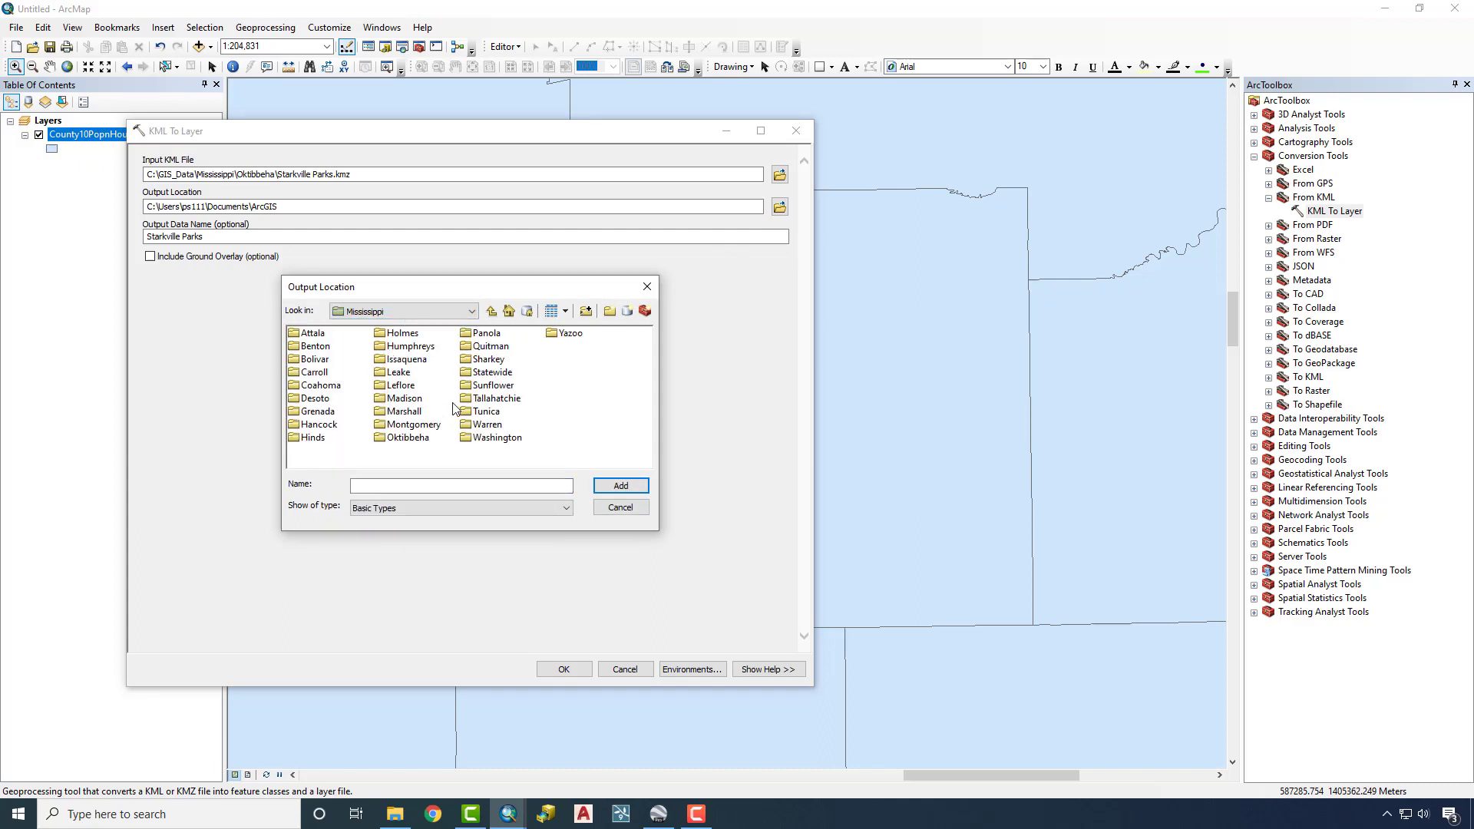
double_click(413, 438)
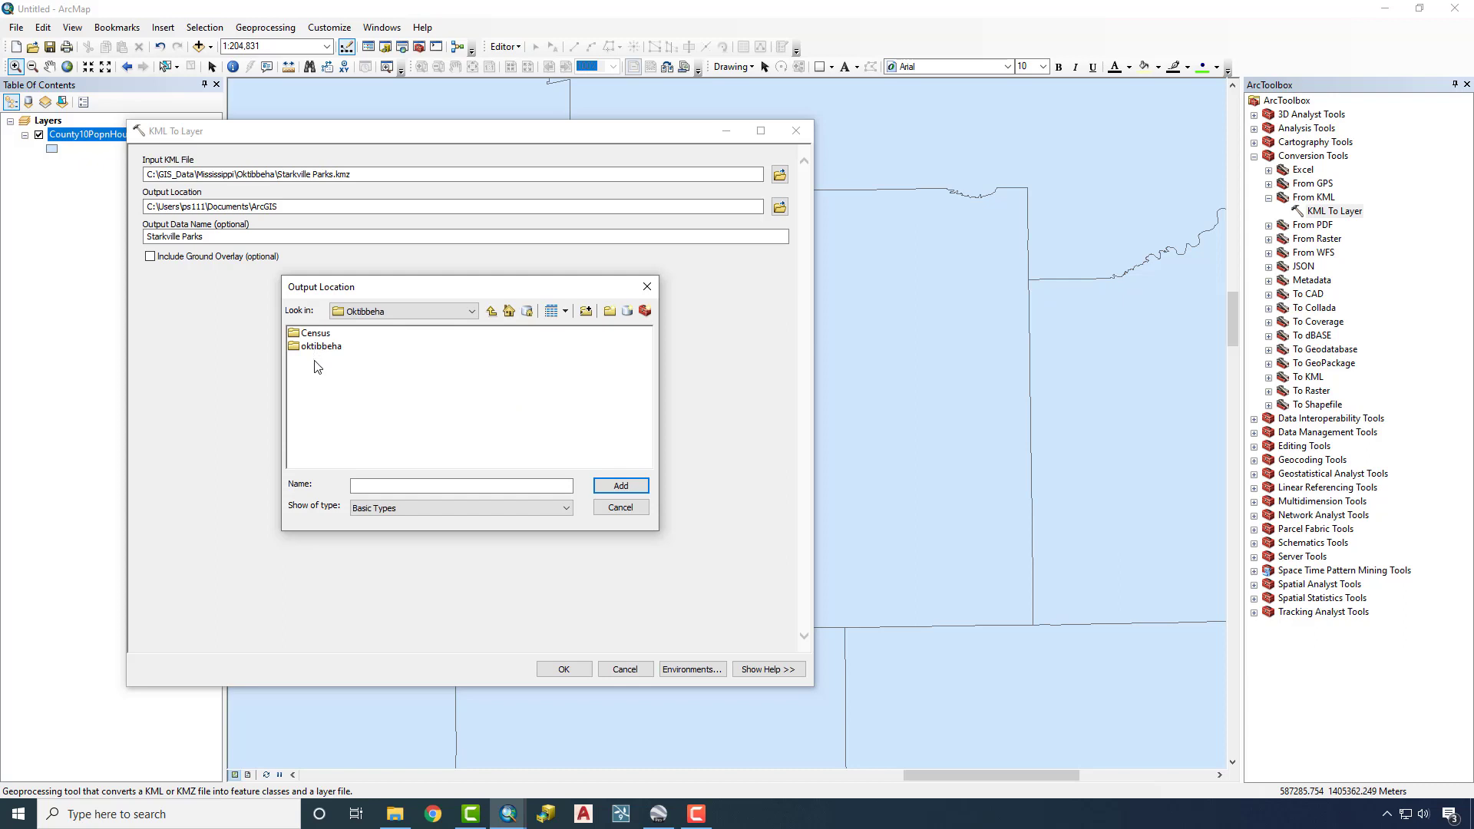
left_click(492, 311)
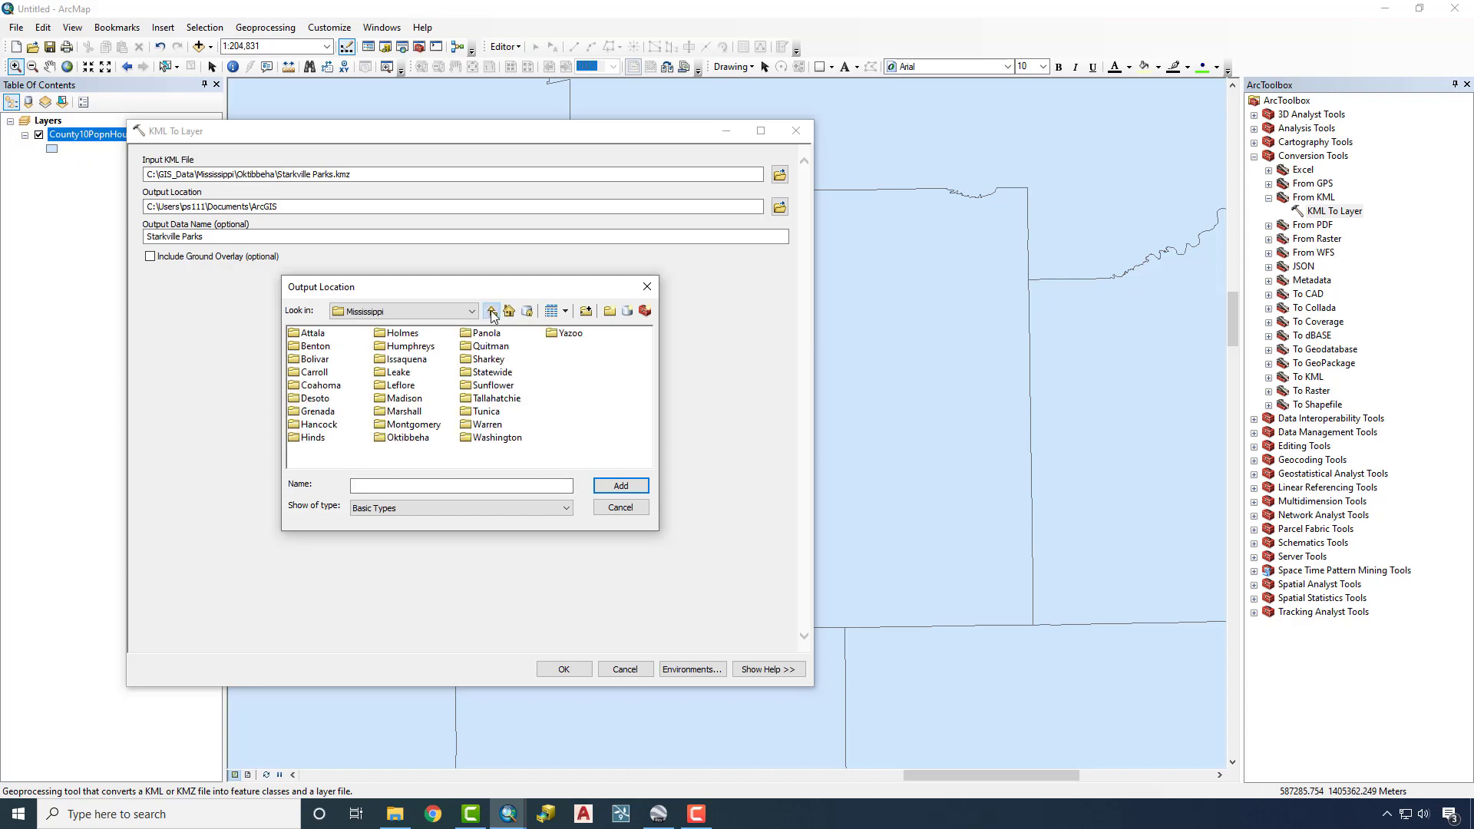
left_click(409, 439)
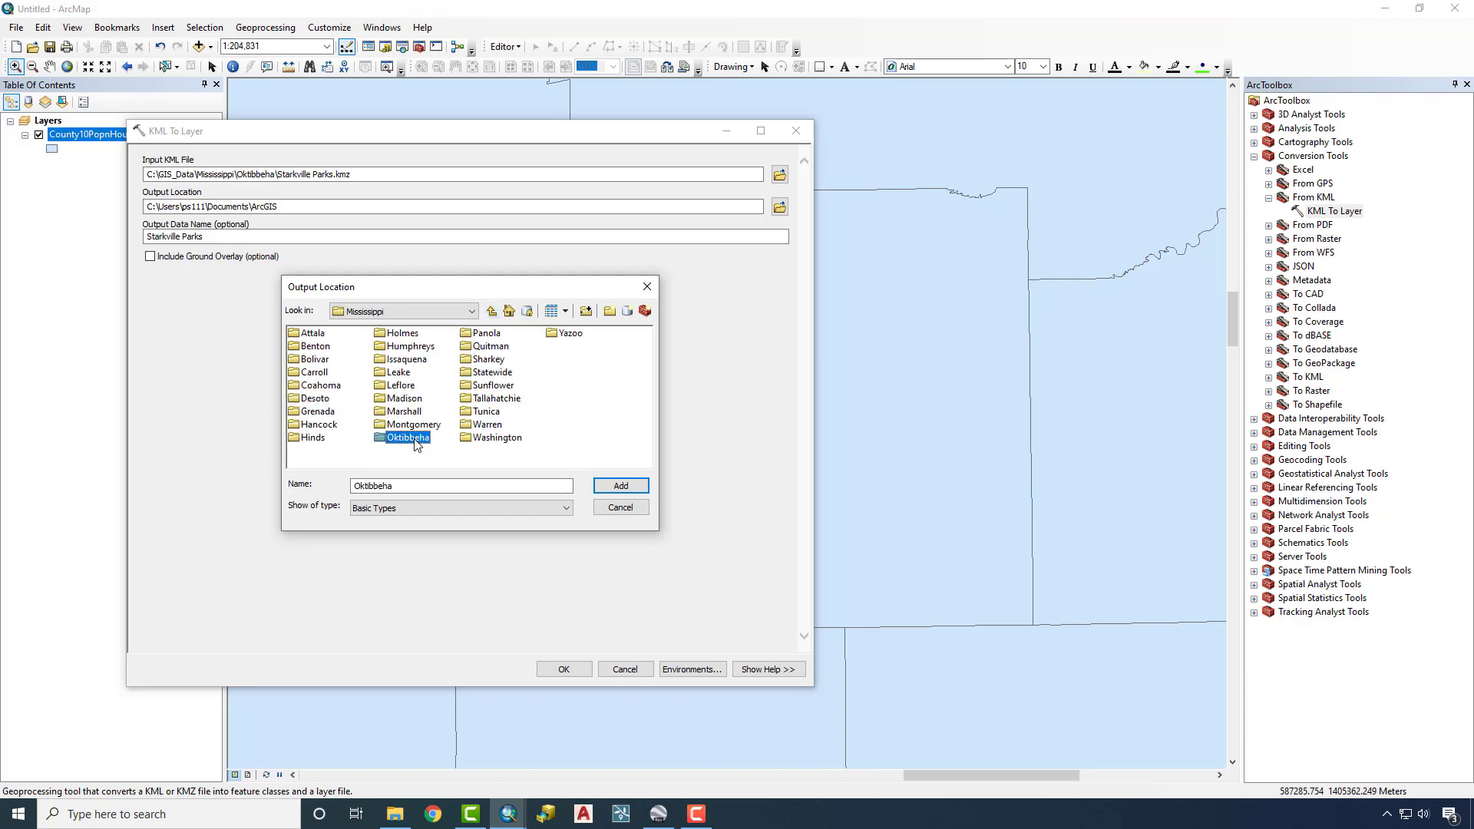
left_click(621, 486)
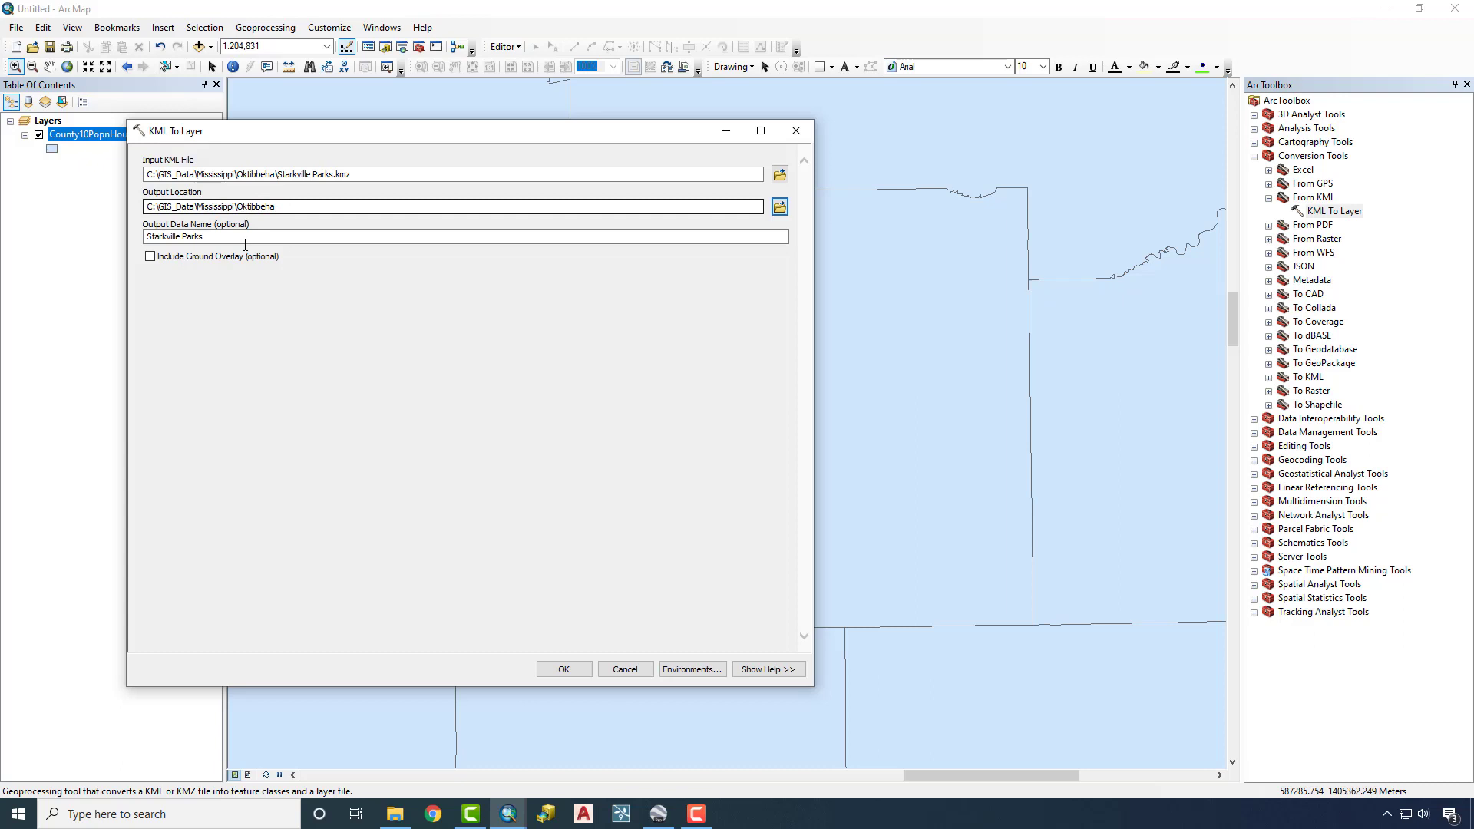
left_click(564, 670)
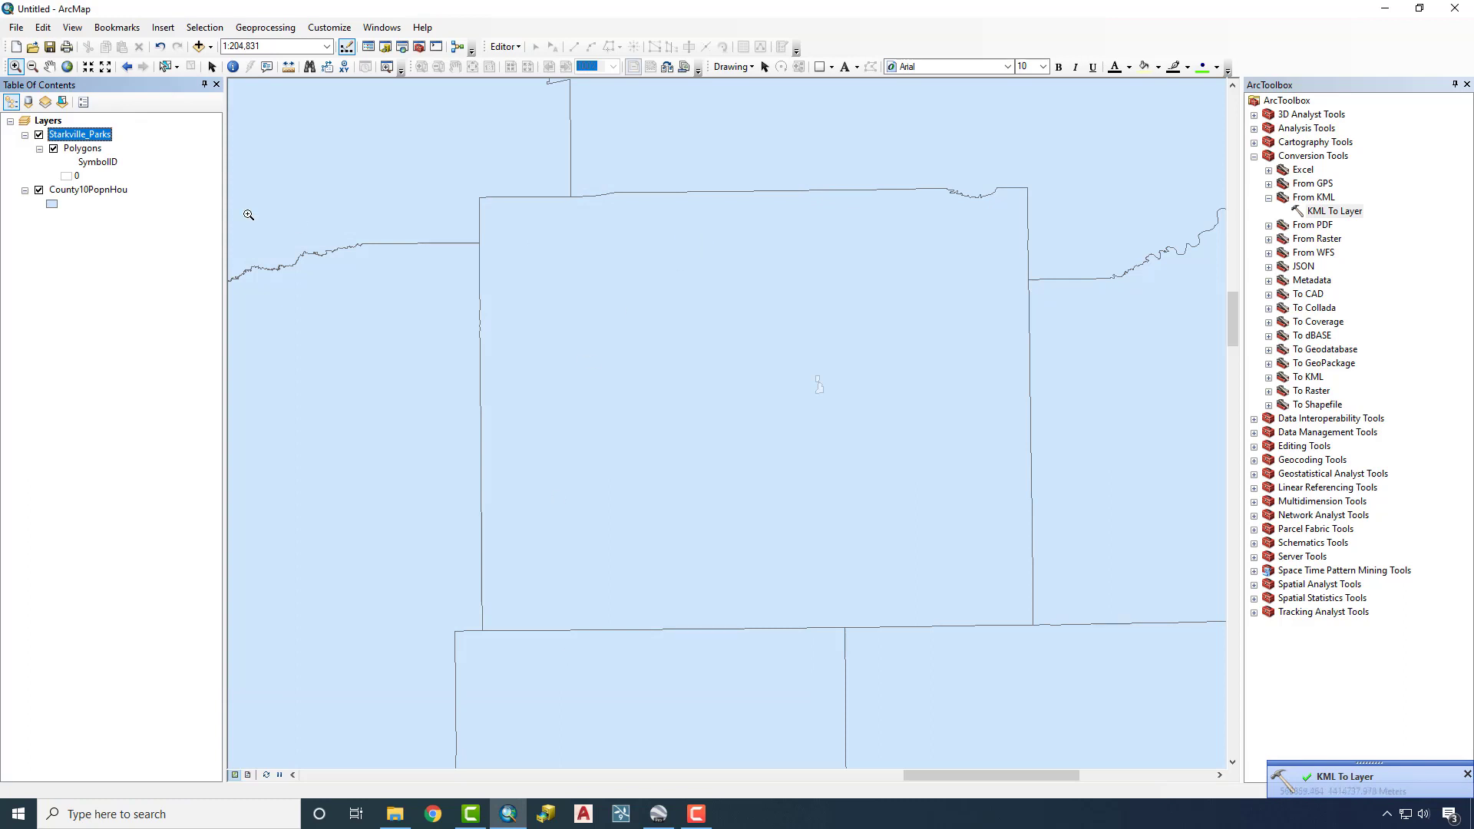
- Give the park Polygons layer a Green fill symbol
left_click(68, 177)
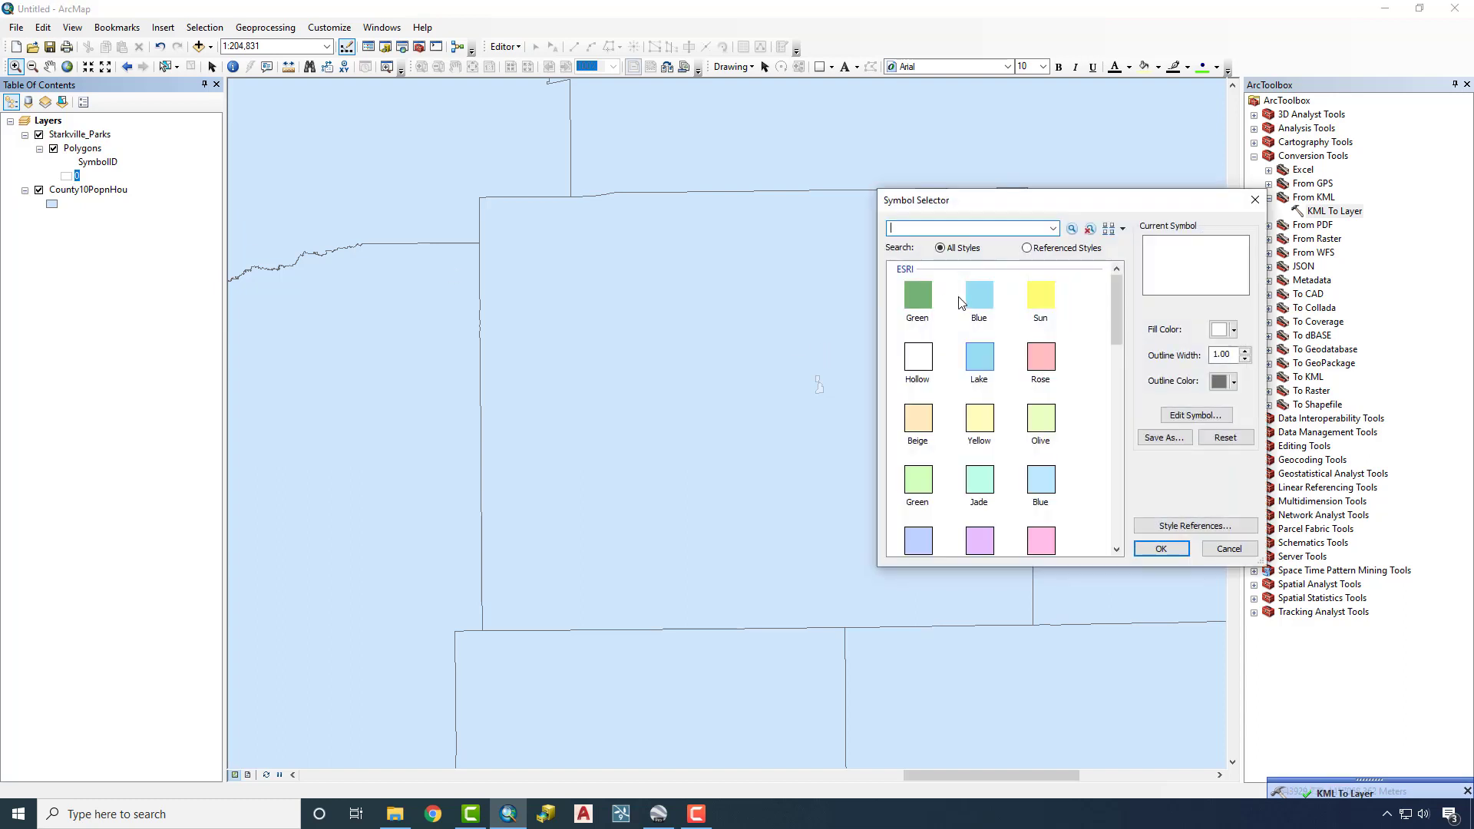
left_click(924, 299)
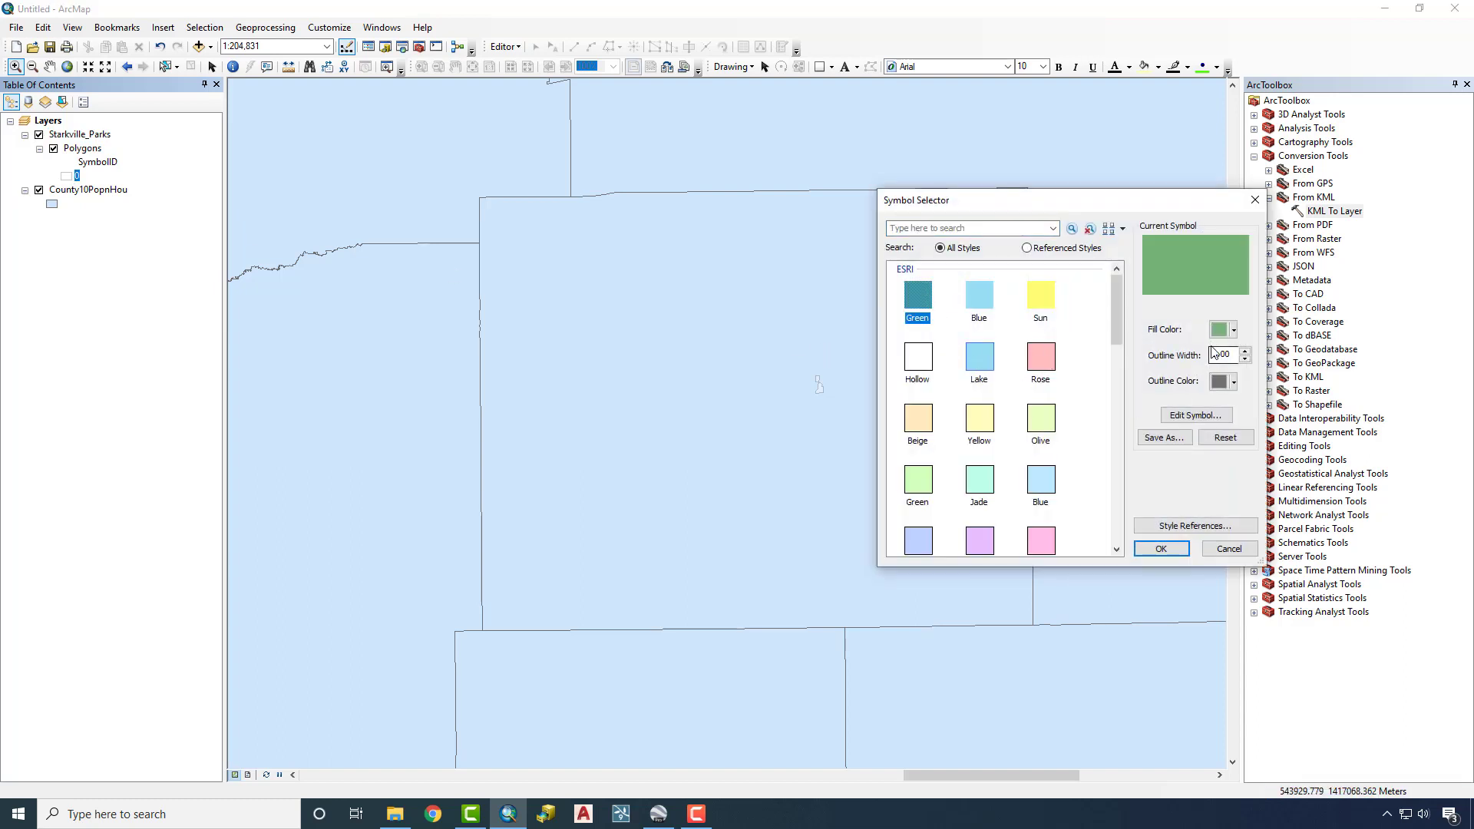
left_click(1161, 548)
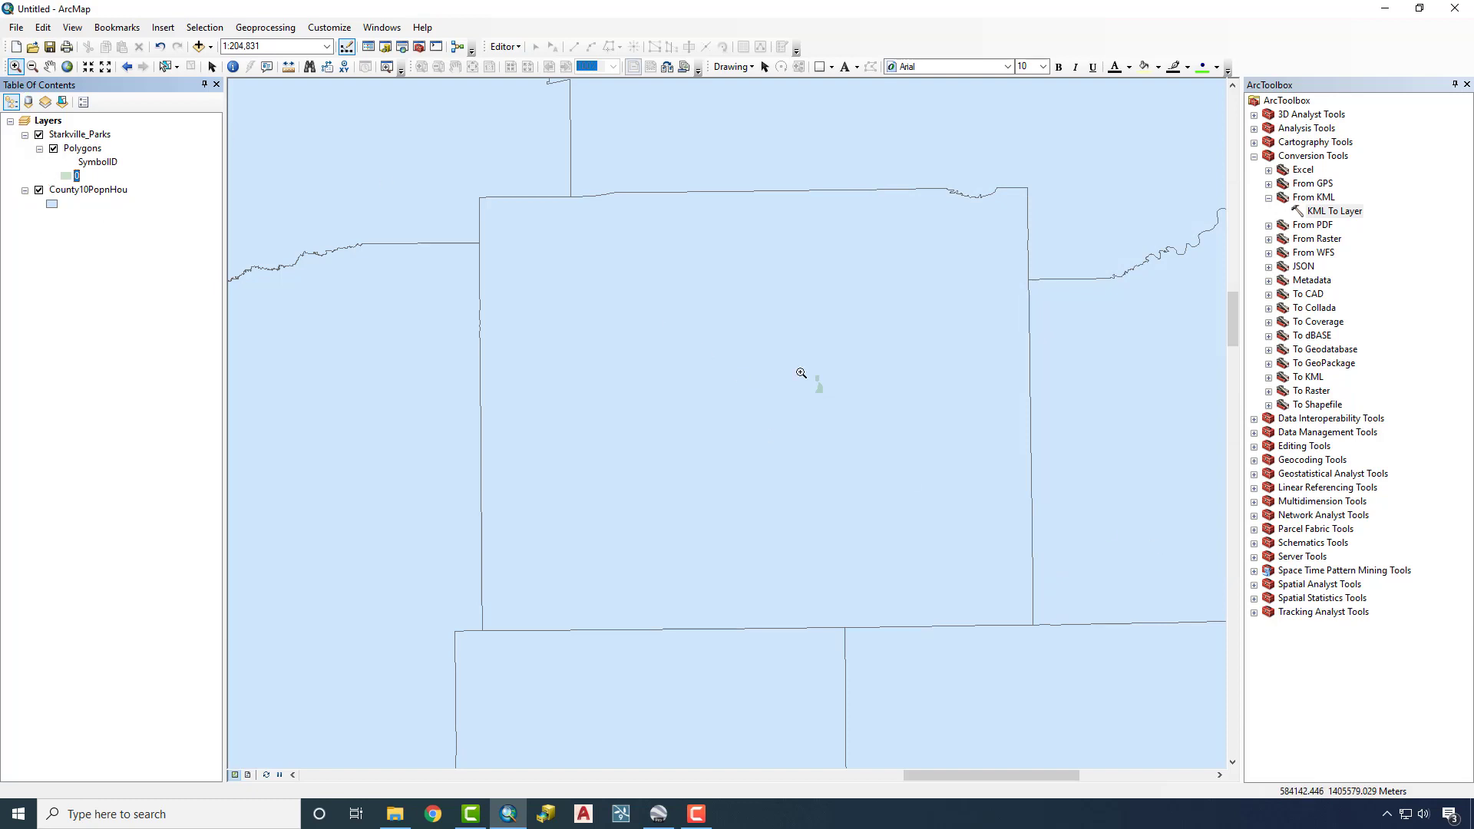
- Zoom in on the parks and set the County10PopnHou symbol to Hollow
left_click_drag(795, 364, 845, 410)
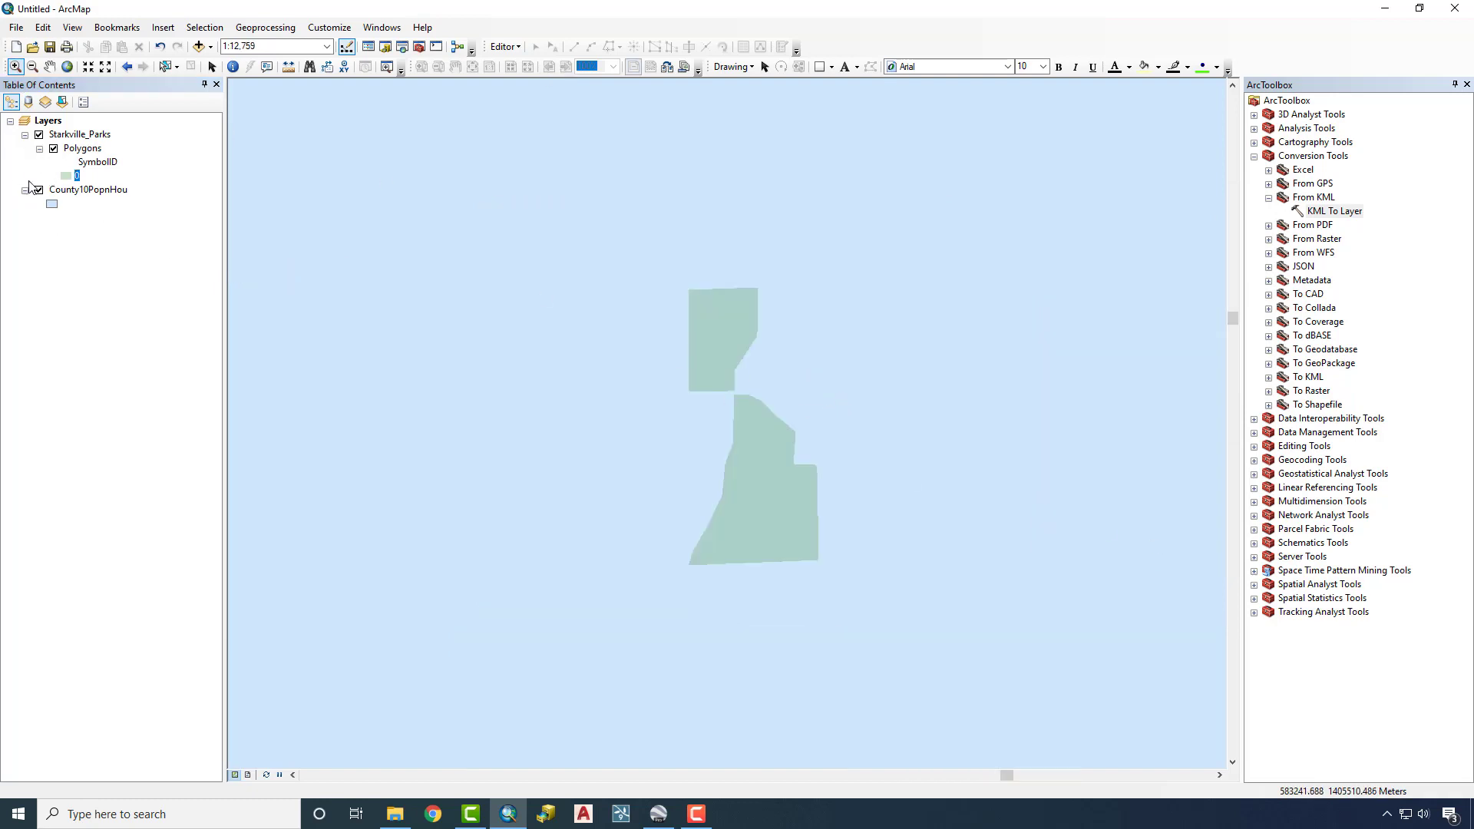
left_click(52, 205)
left_click(918, 358)
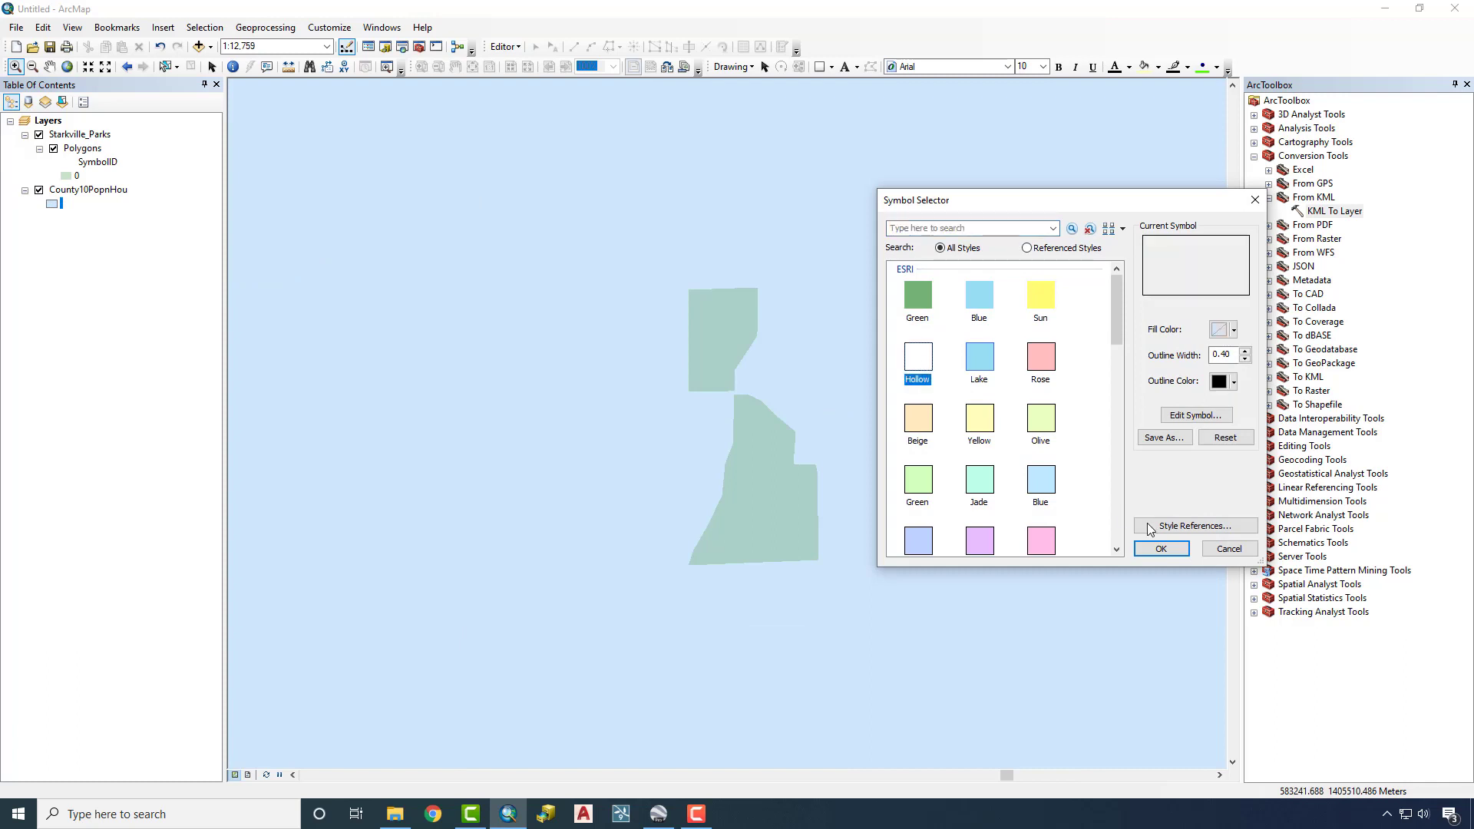
left_click(1160, 549)
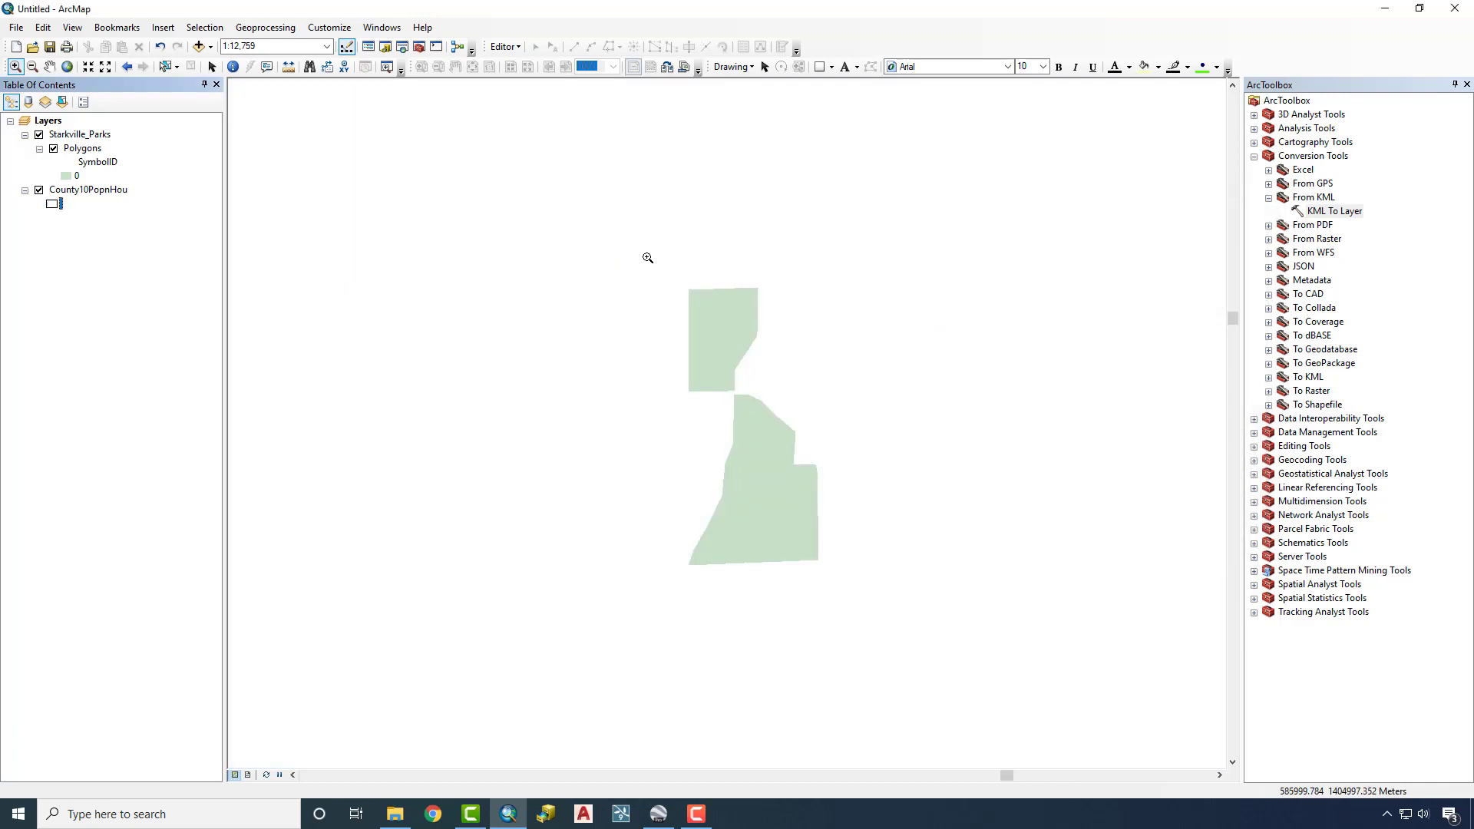
left_click(209, 47)
left_click(246, 79)
left_click(547, 332)
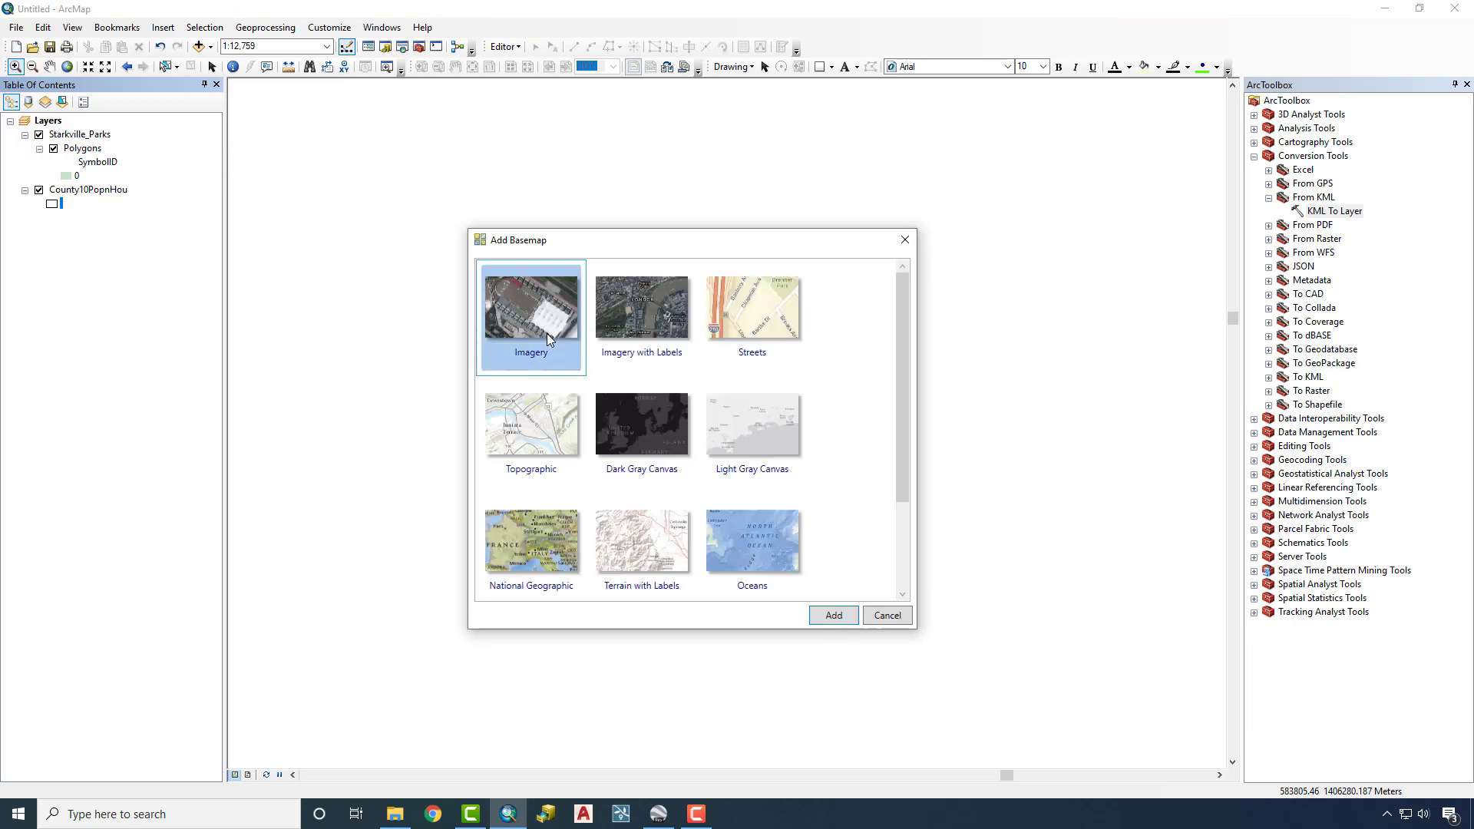
left_click(845, 619)
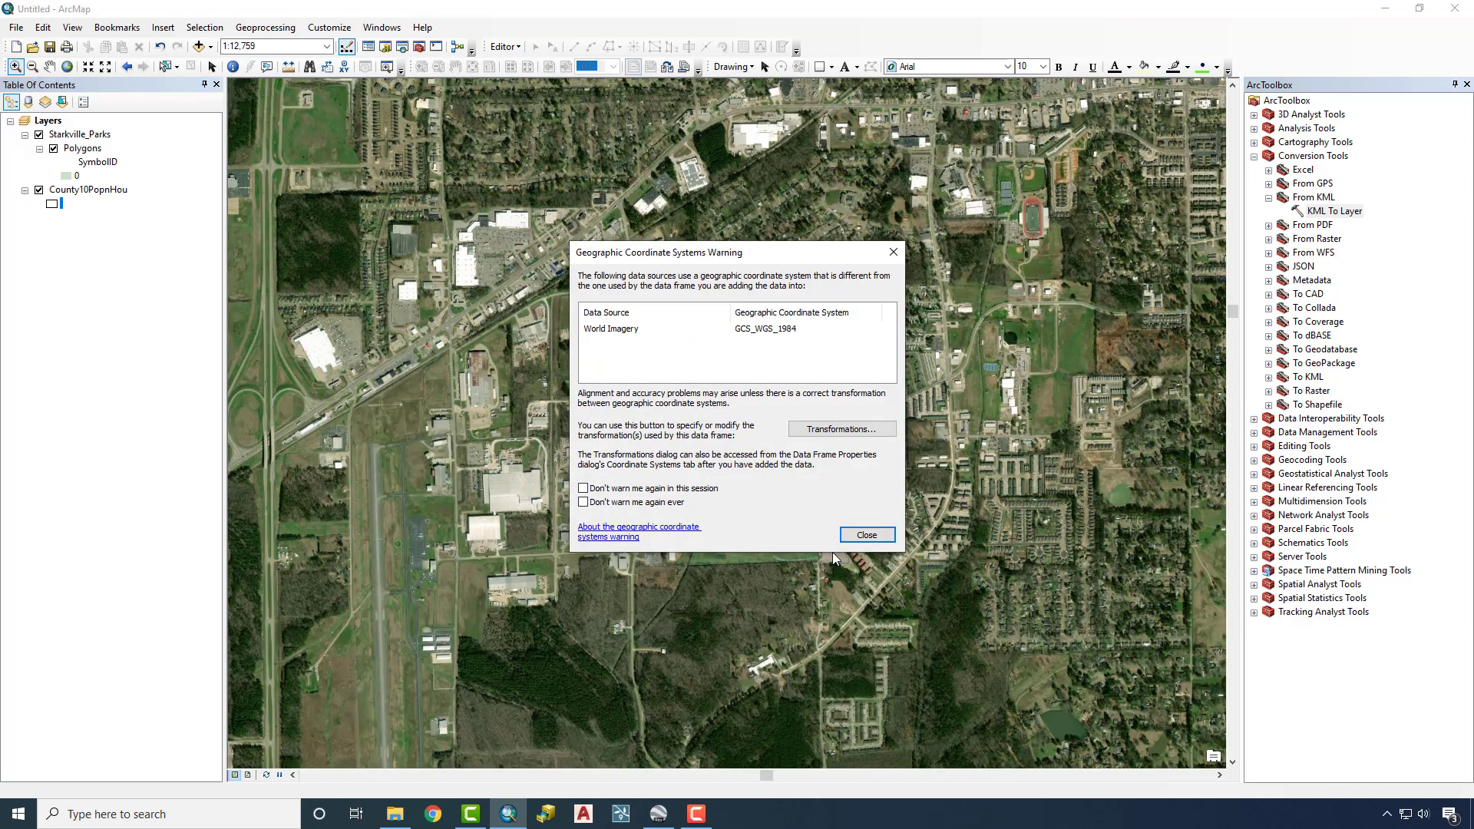
left_click(852, 529)
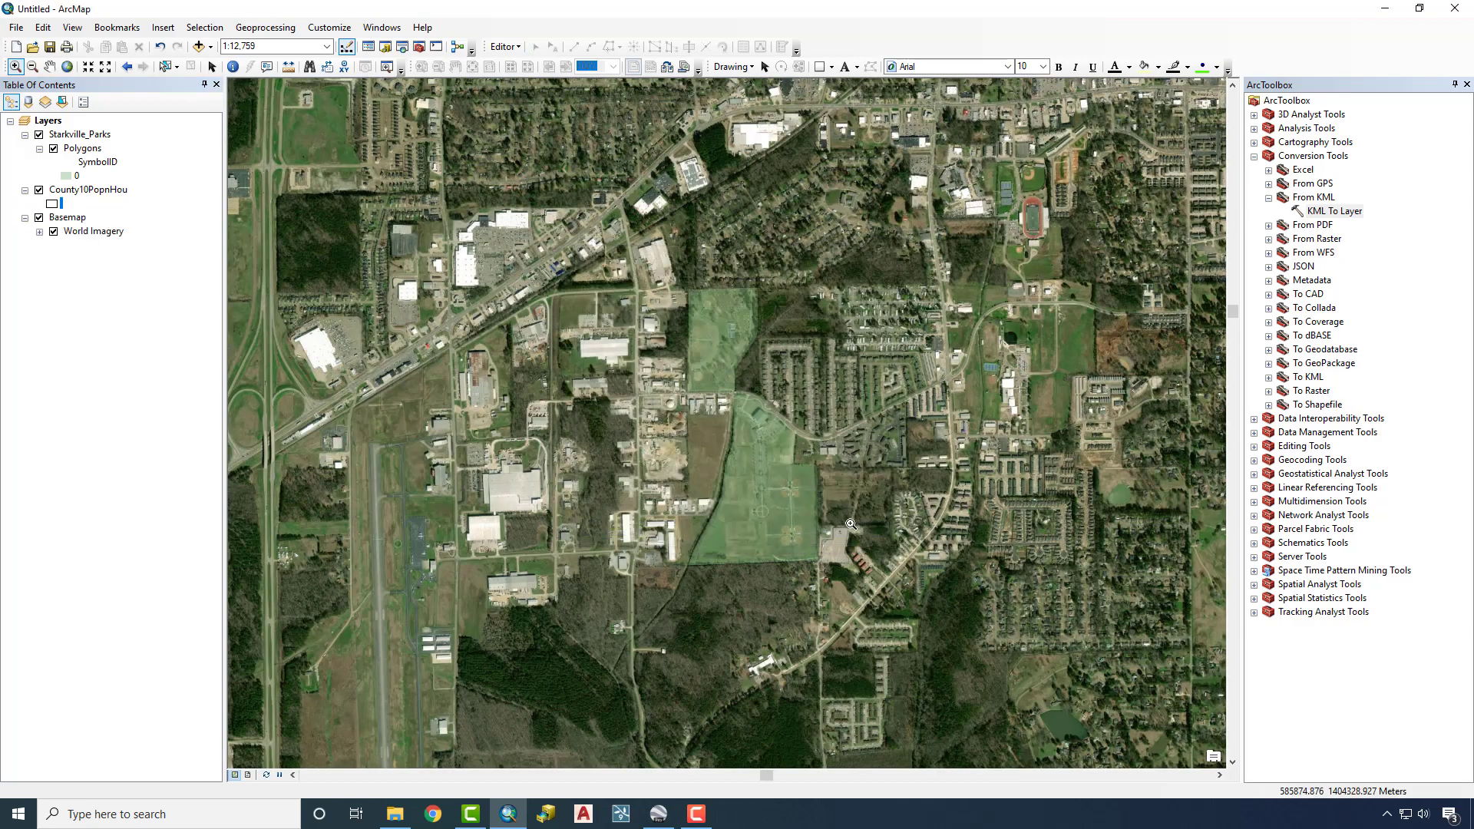
- Start Export Data for Polygons and create a new Parks folder inside Oktibbeha as destination
right_click(82, 149)
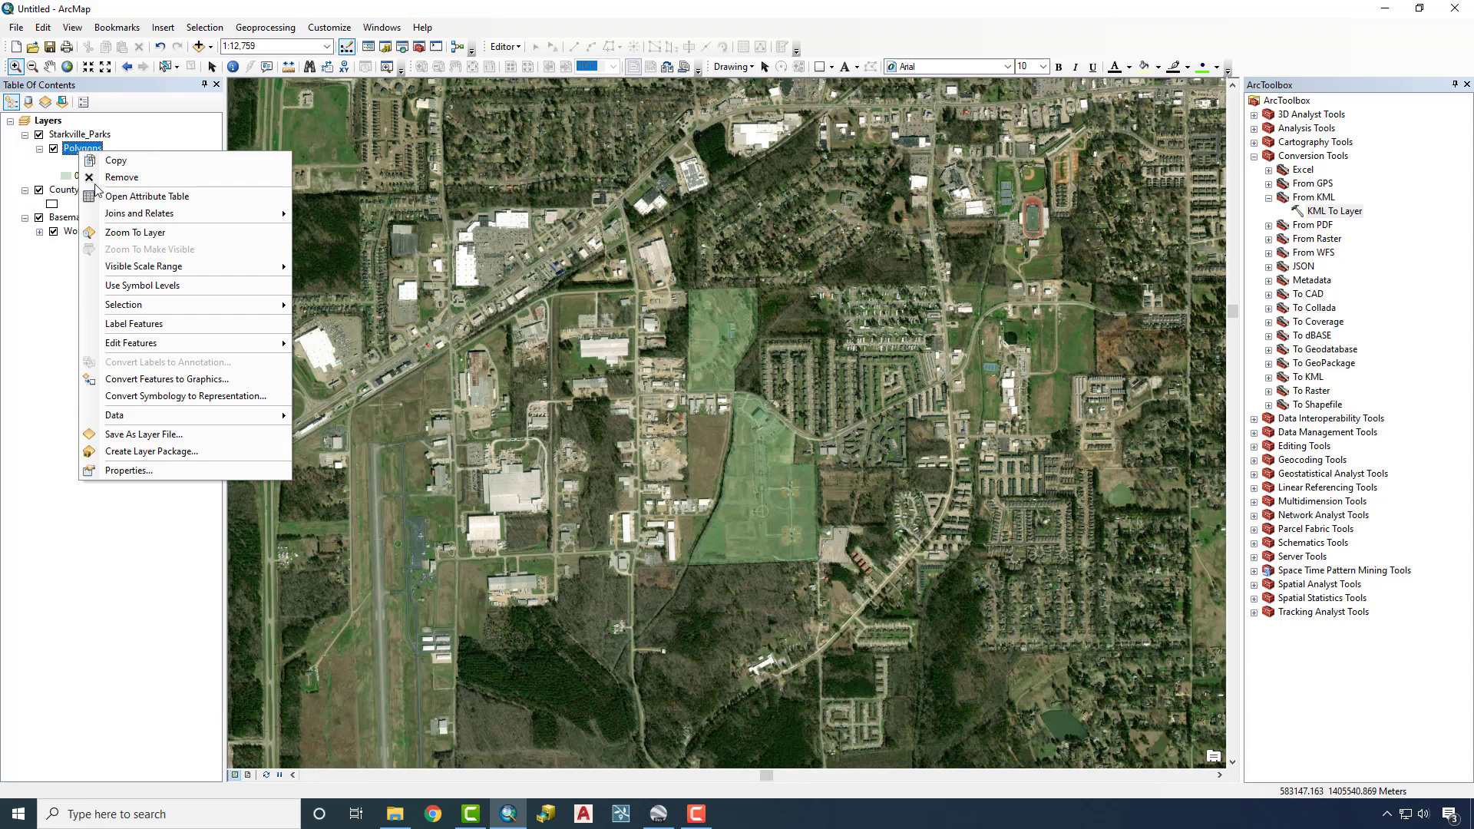
mouse_move(157, 416)
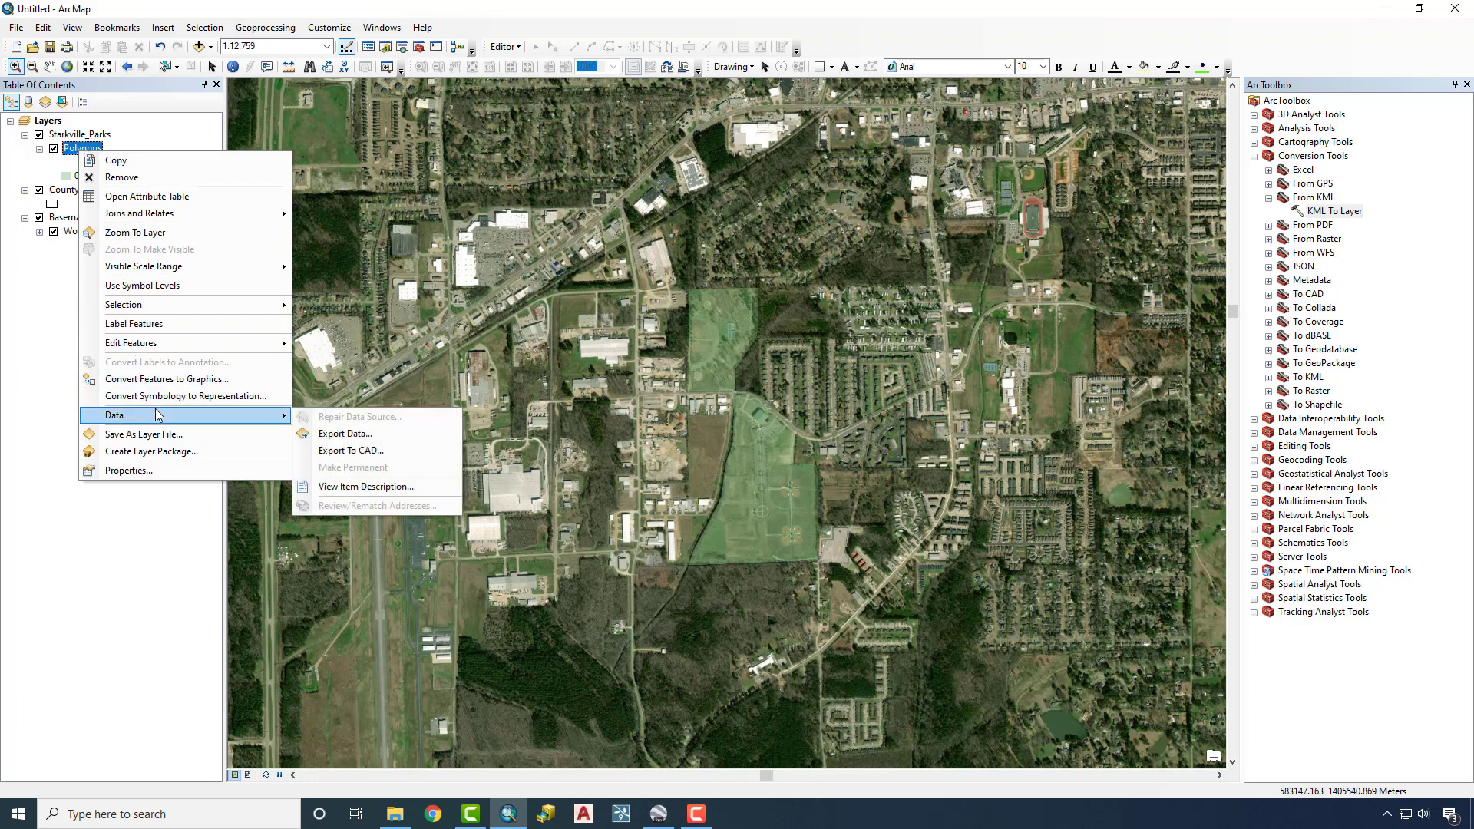
left_click(326, 435)
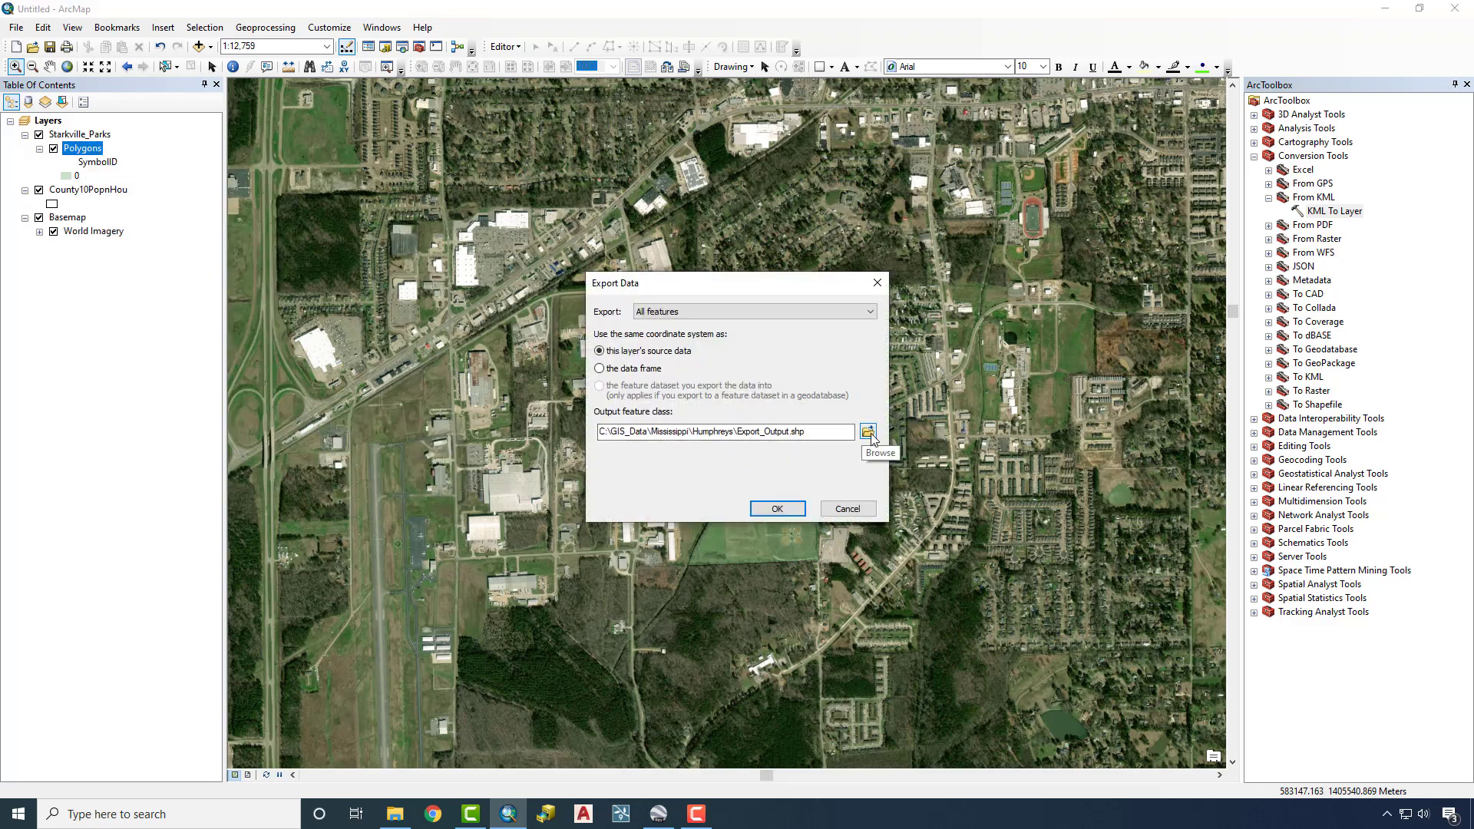
left_click(868, 434)
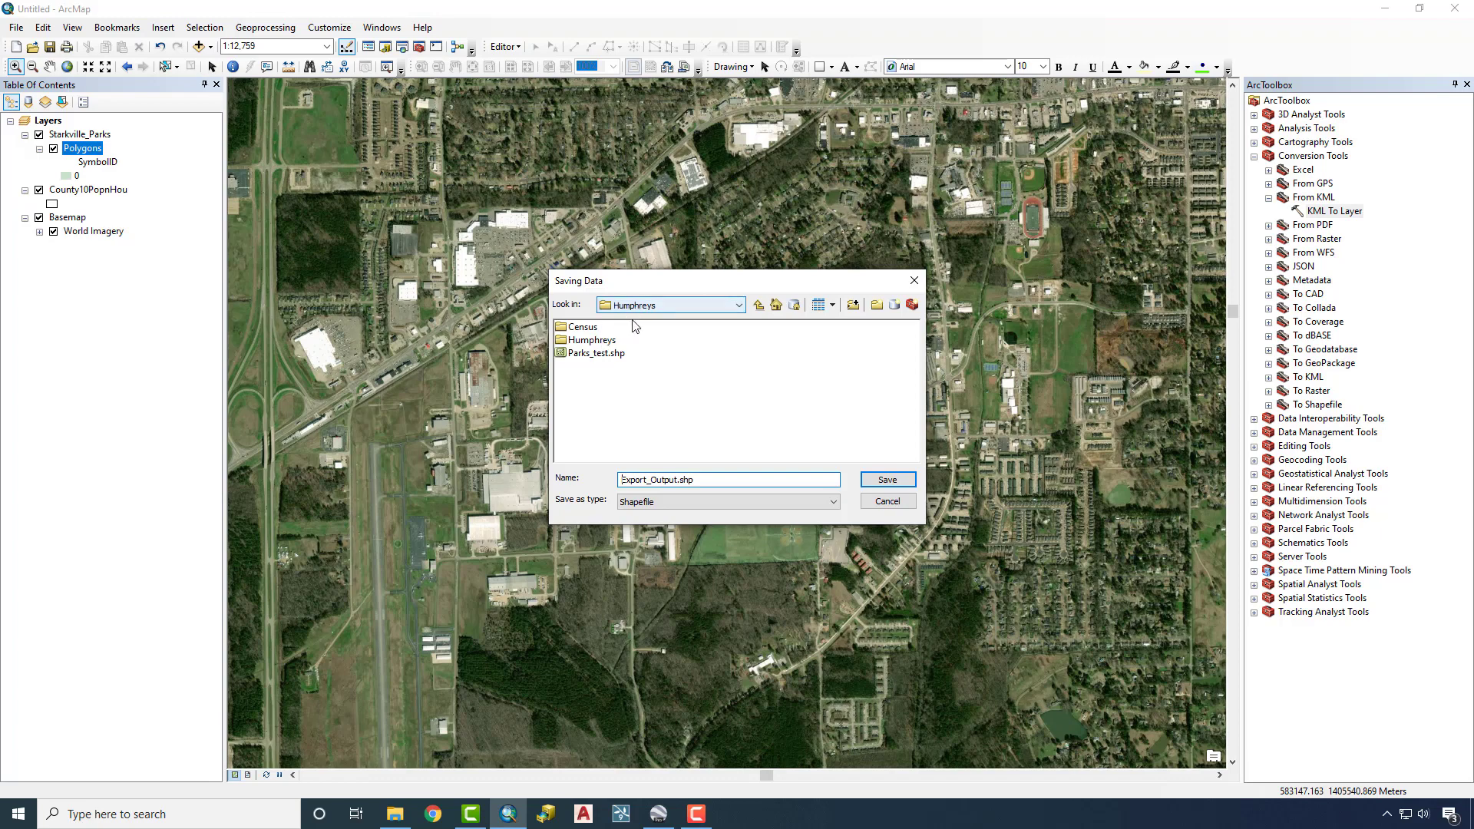
left_click(648, 314)
left_click(623, 387)
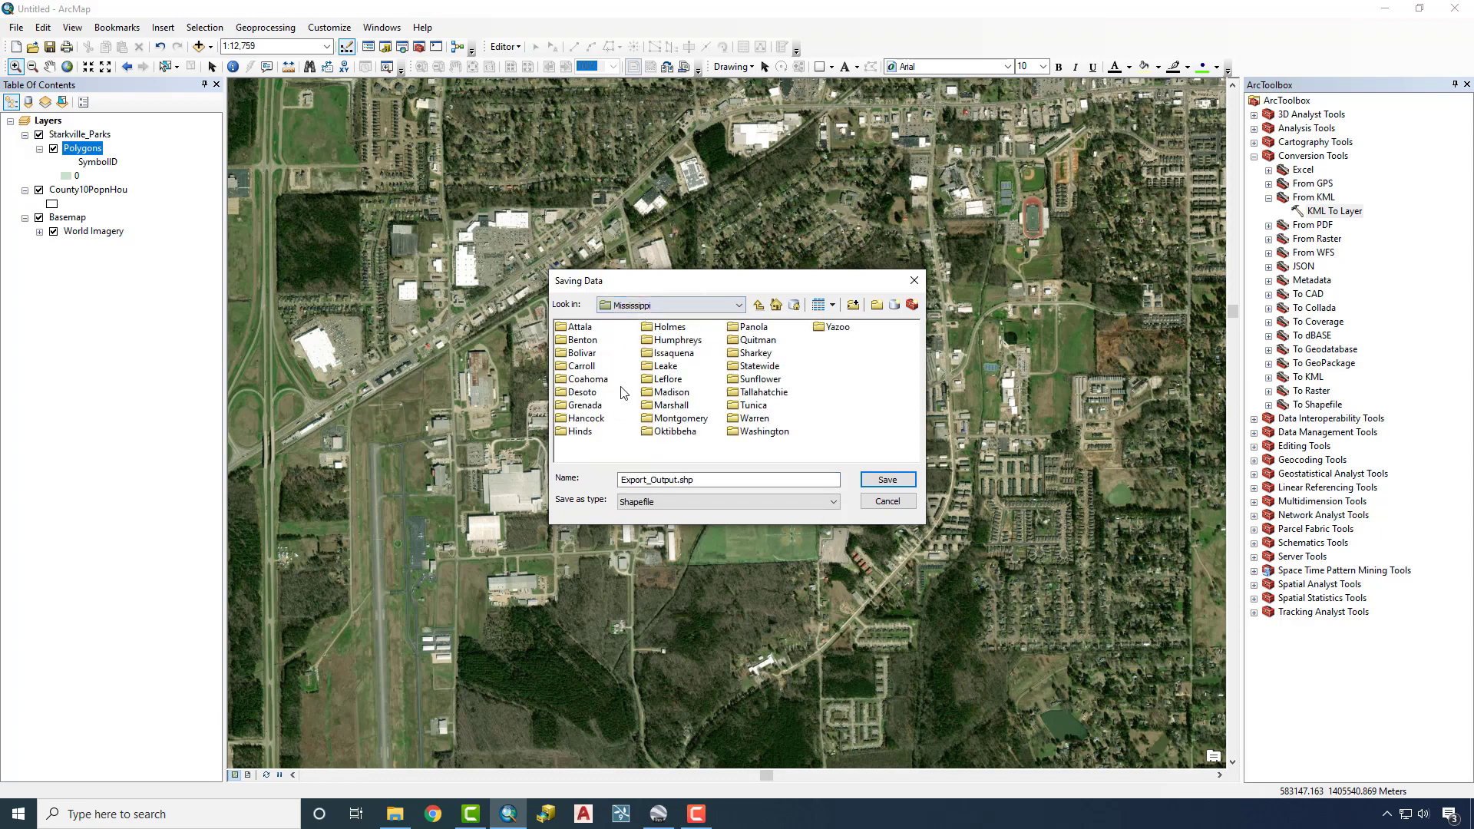
double_click(676, 431)
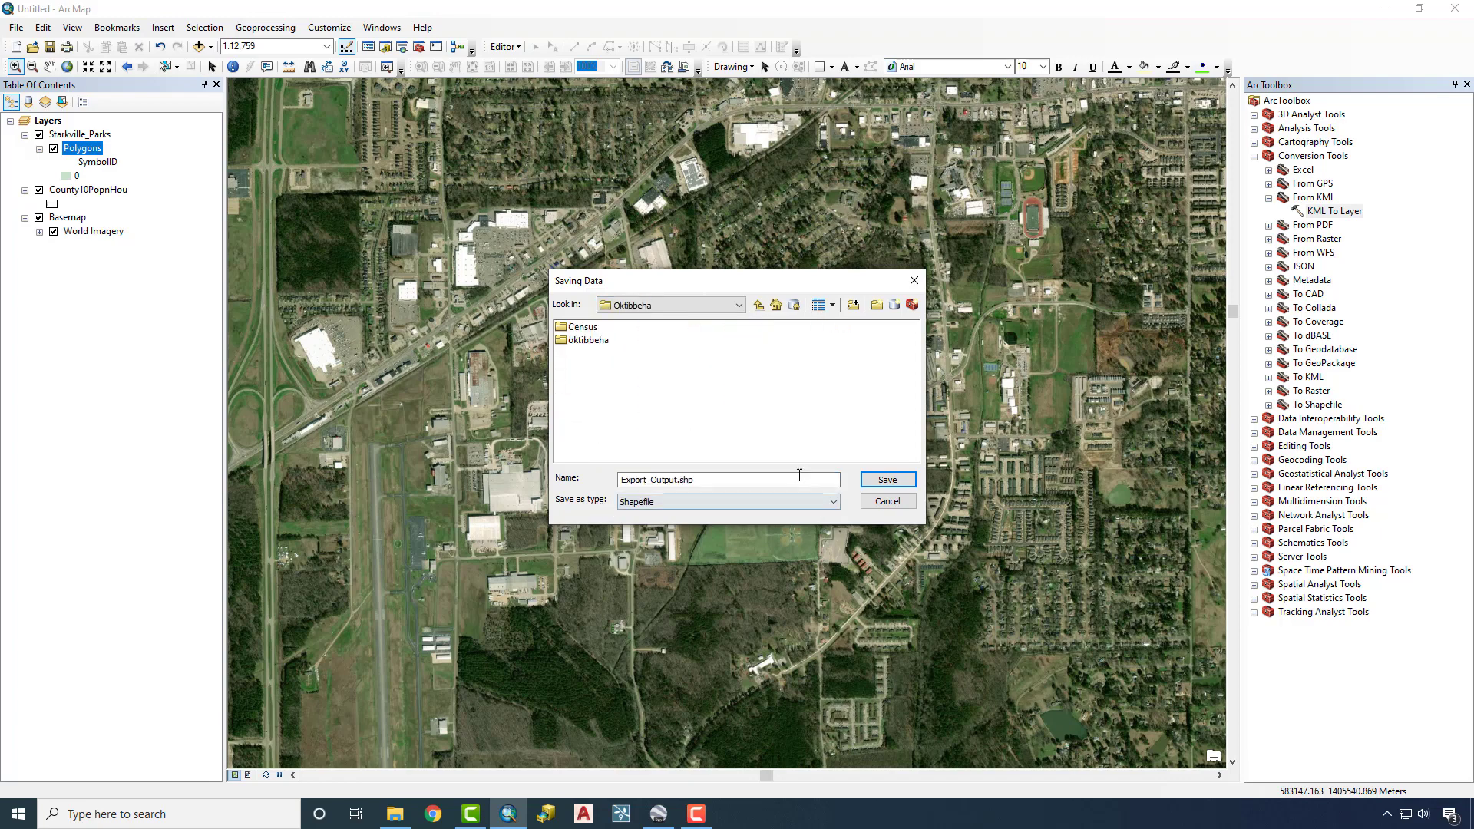
left_click(876, 306)
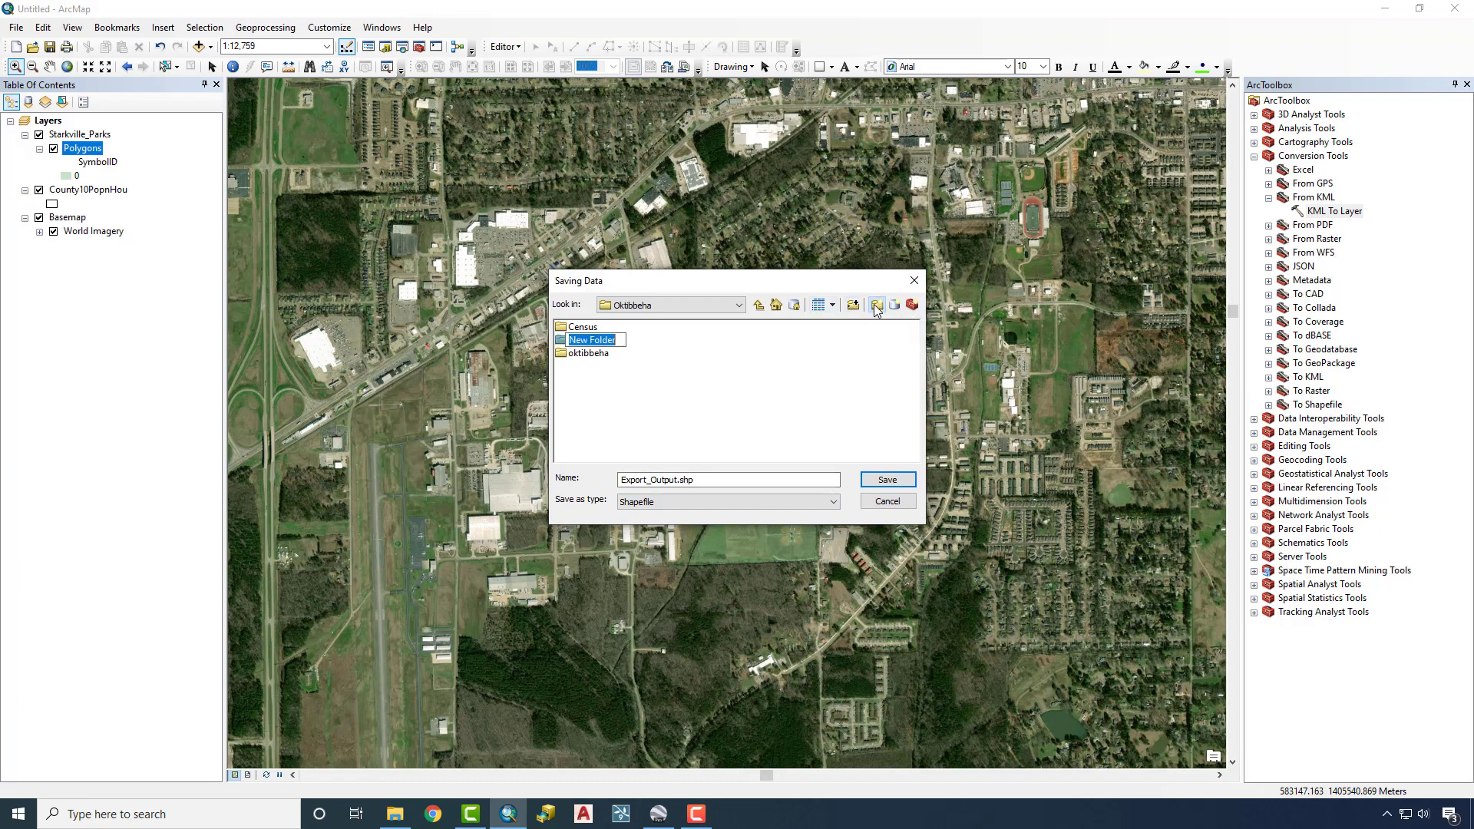
type("Parks")
key("Return")
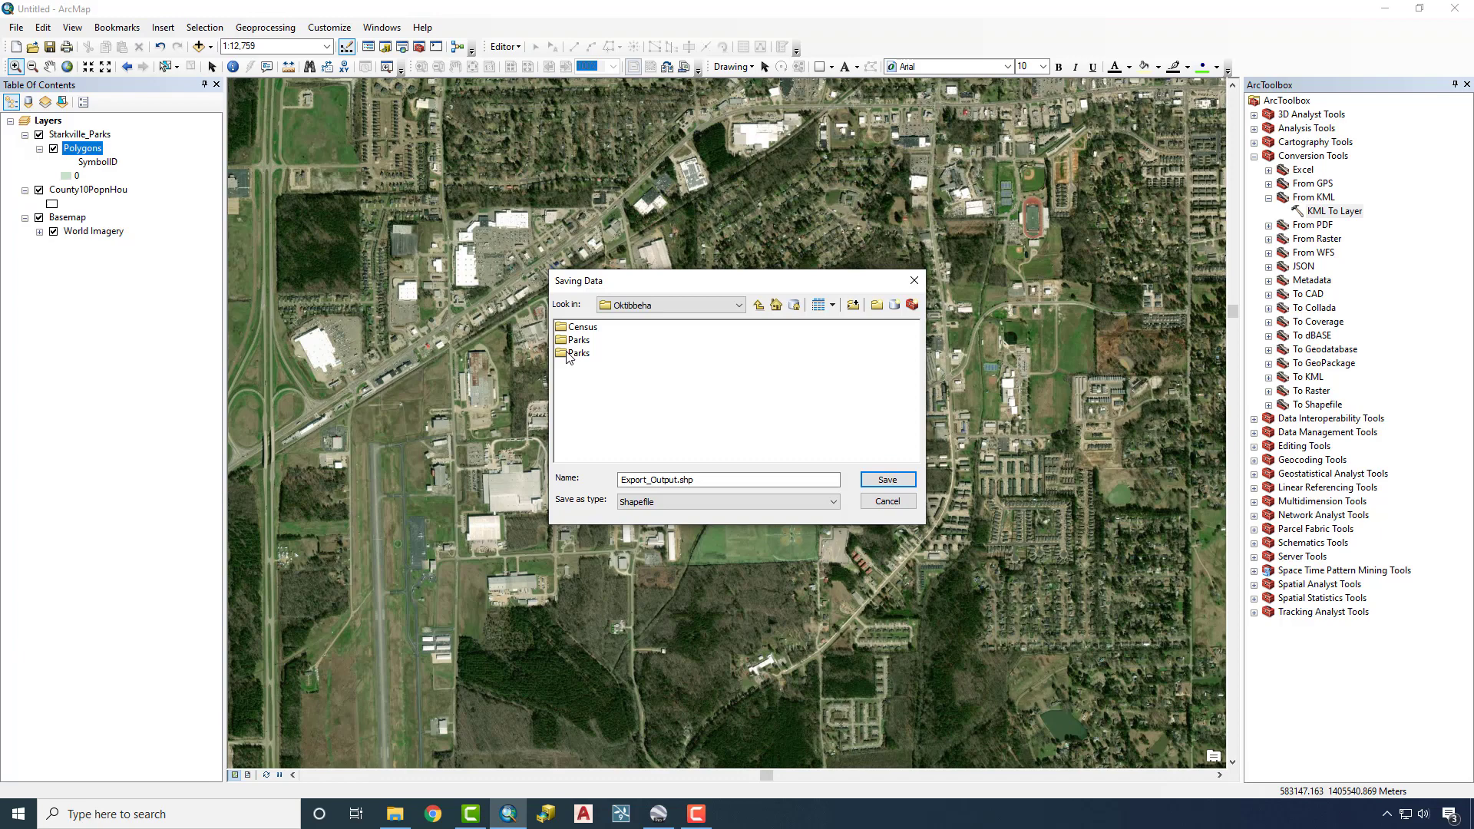
left_click(558, 360)
double_click(567, 357)
- Name the output Starkville_Parks.shp as a Shapefile and run the export
left_click_drag(674, 479, 564, 483)
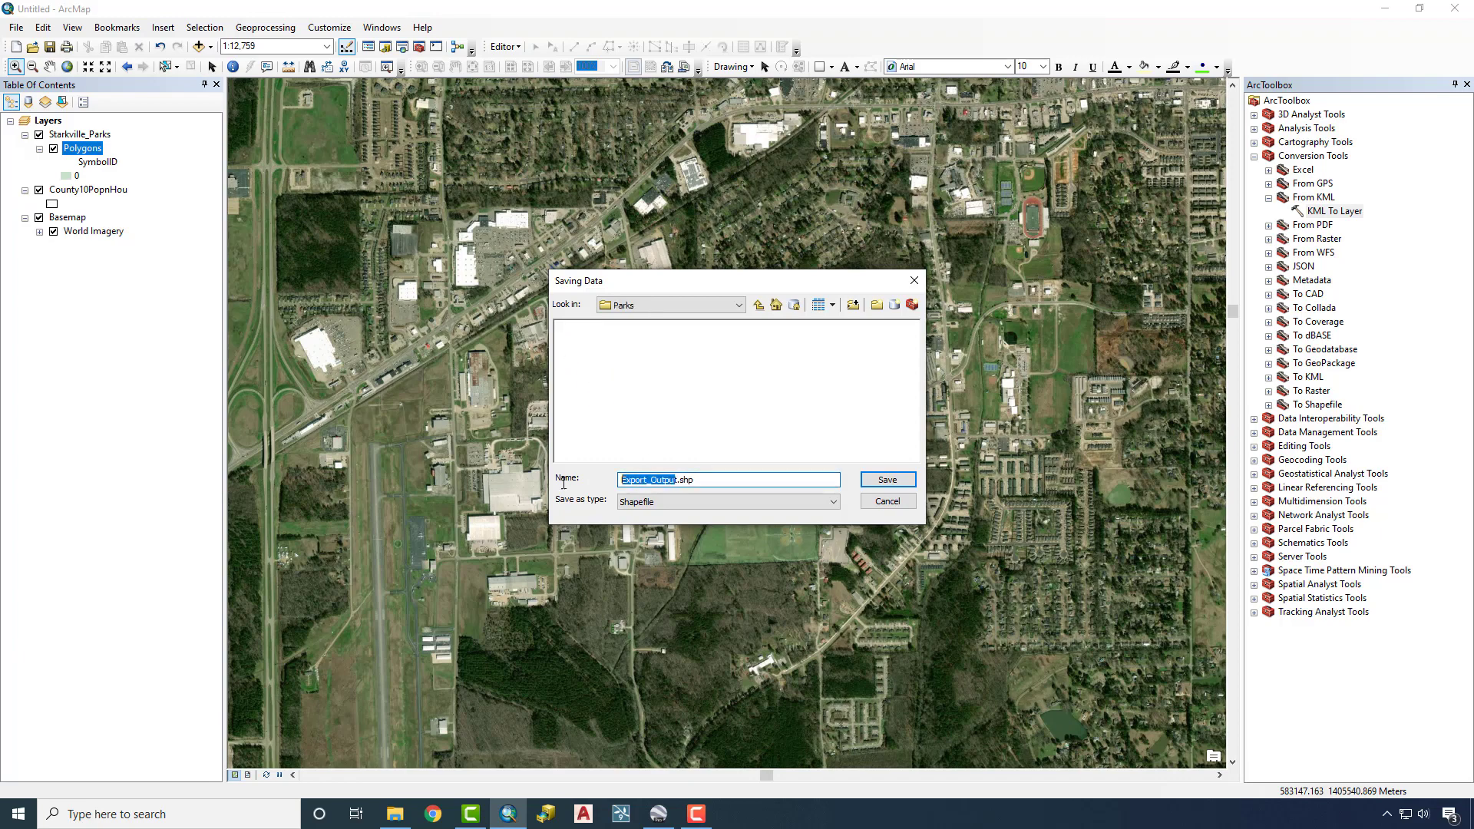
key("BackSpace")
left_click(680, 503)
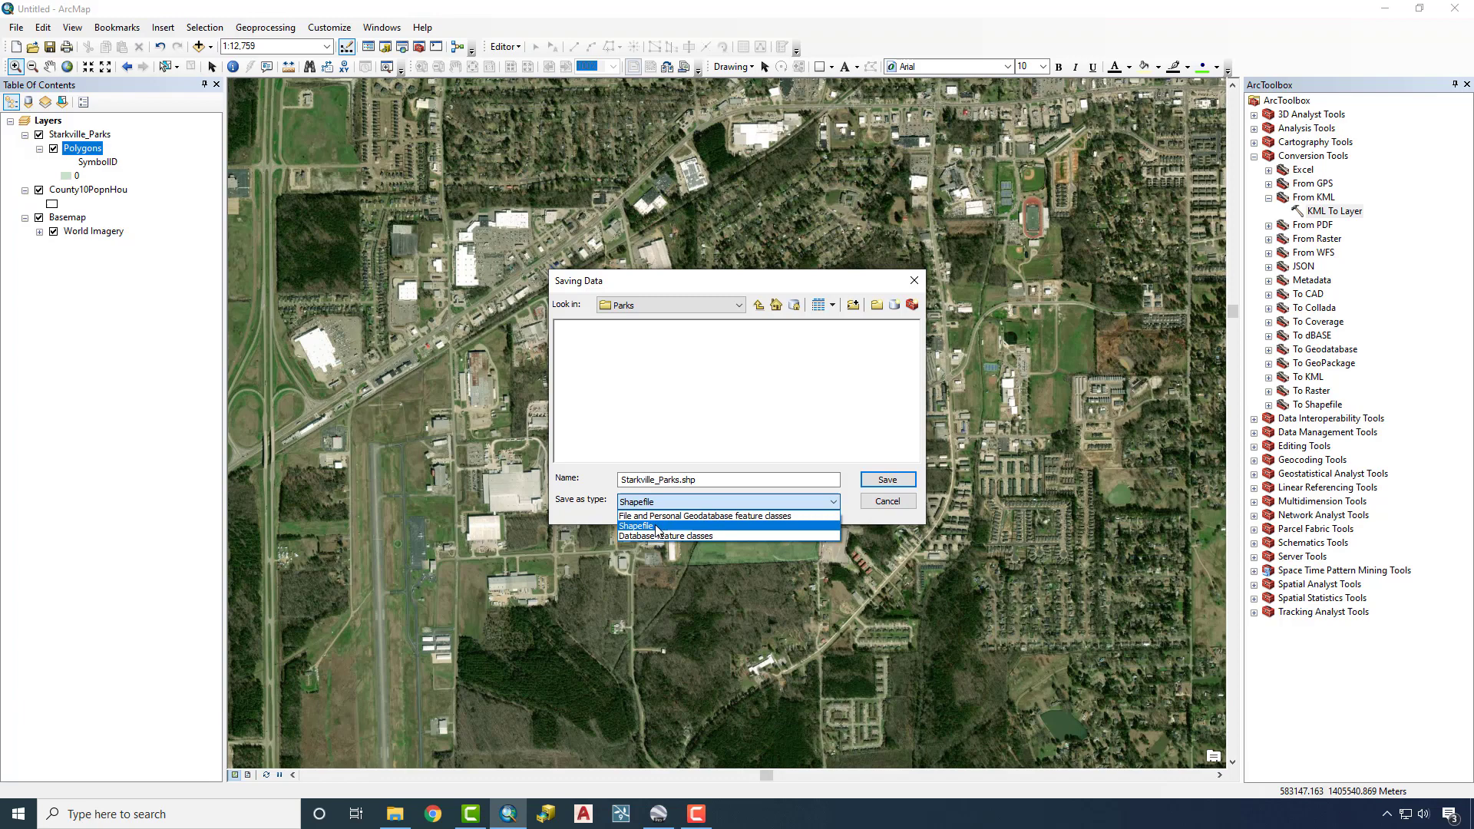
left_click(647, 527)
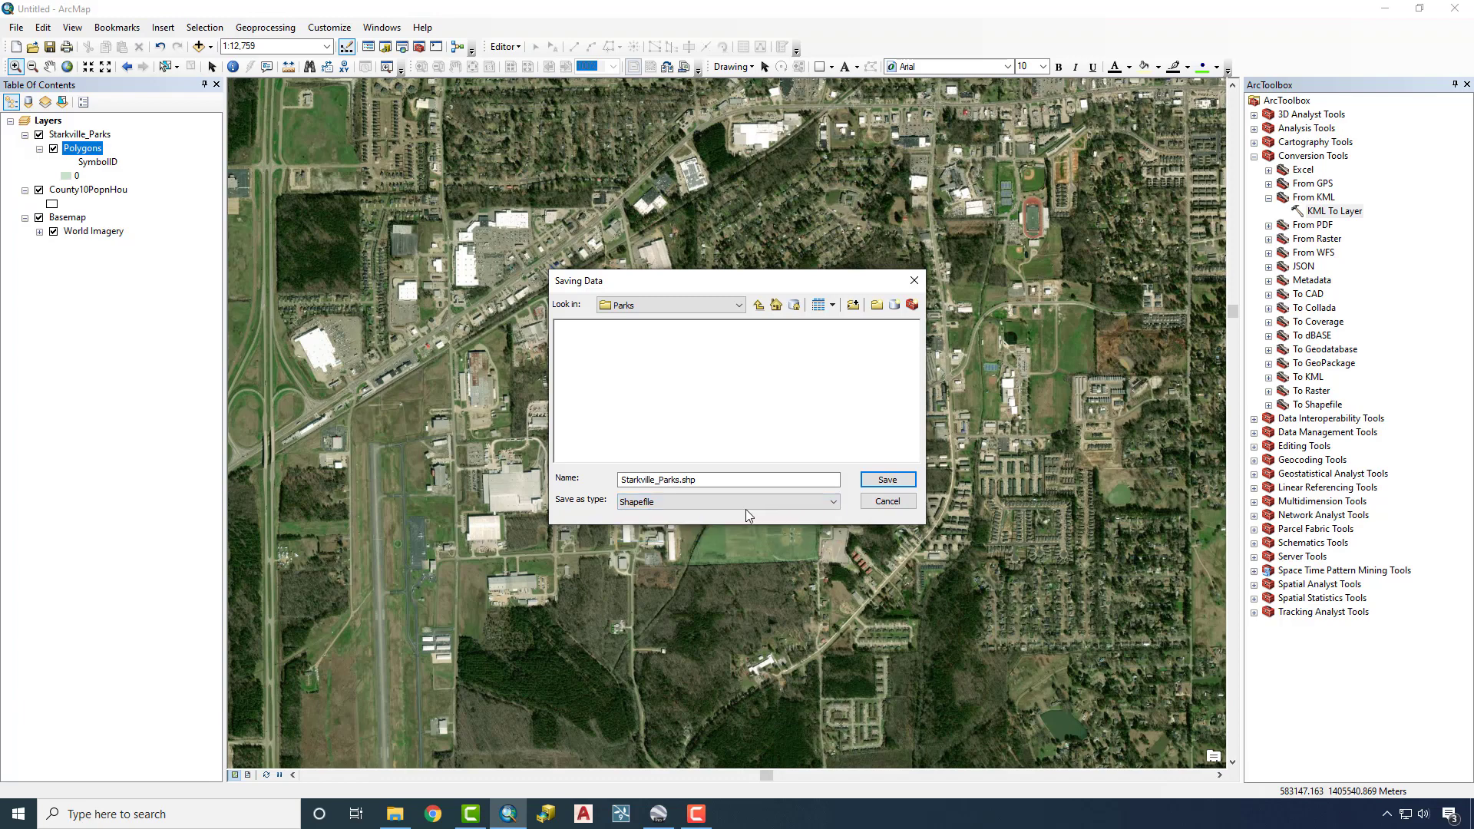
left_click(875, 482)
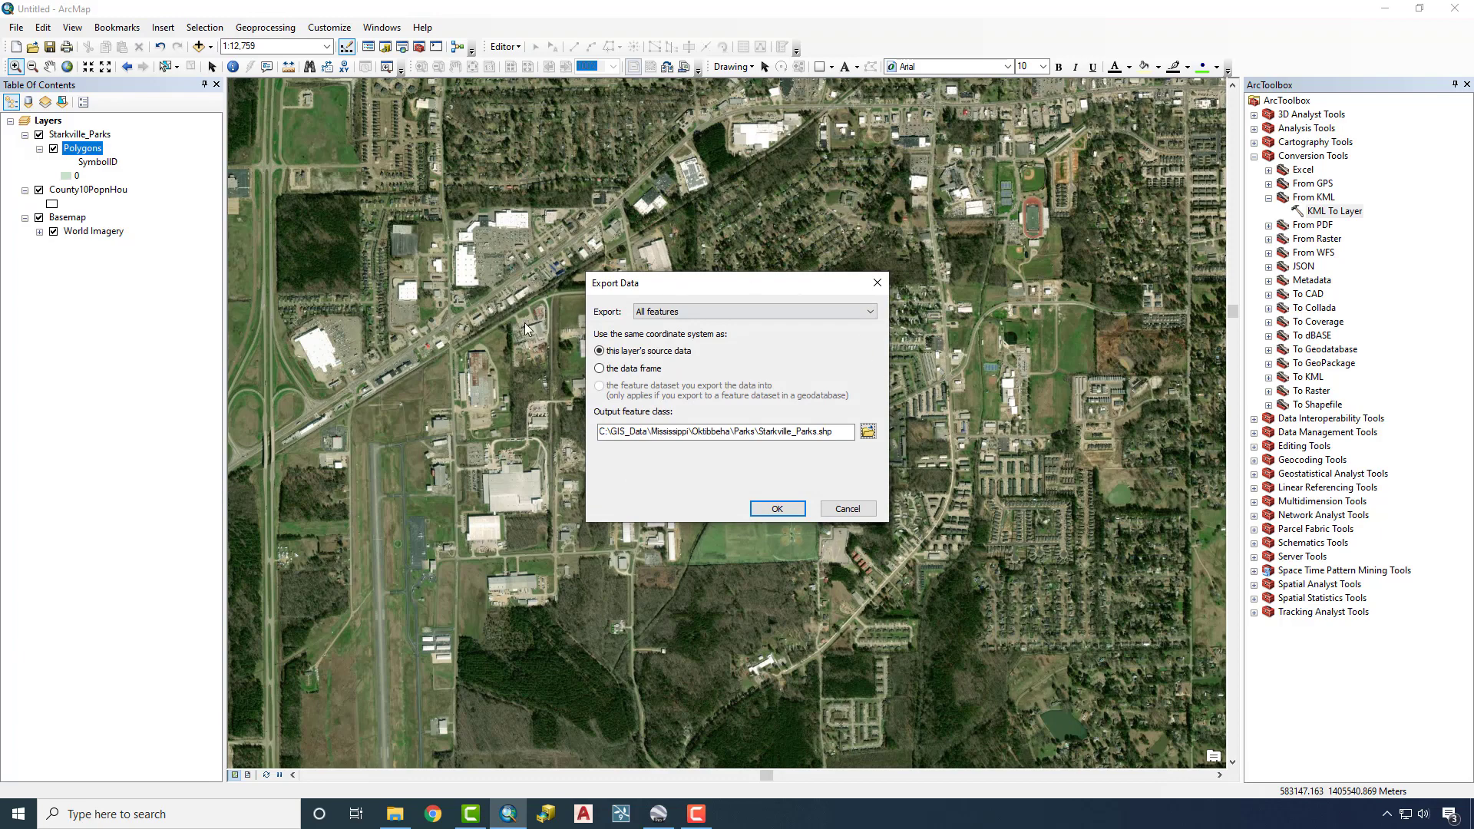
left_click(764, 511)
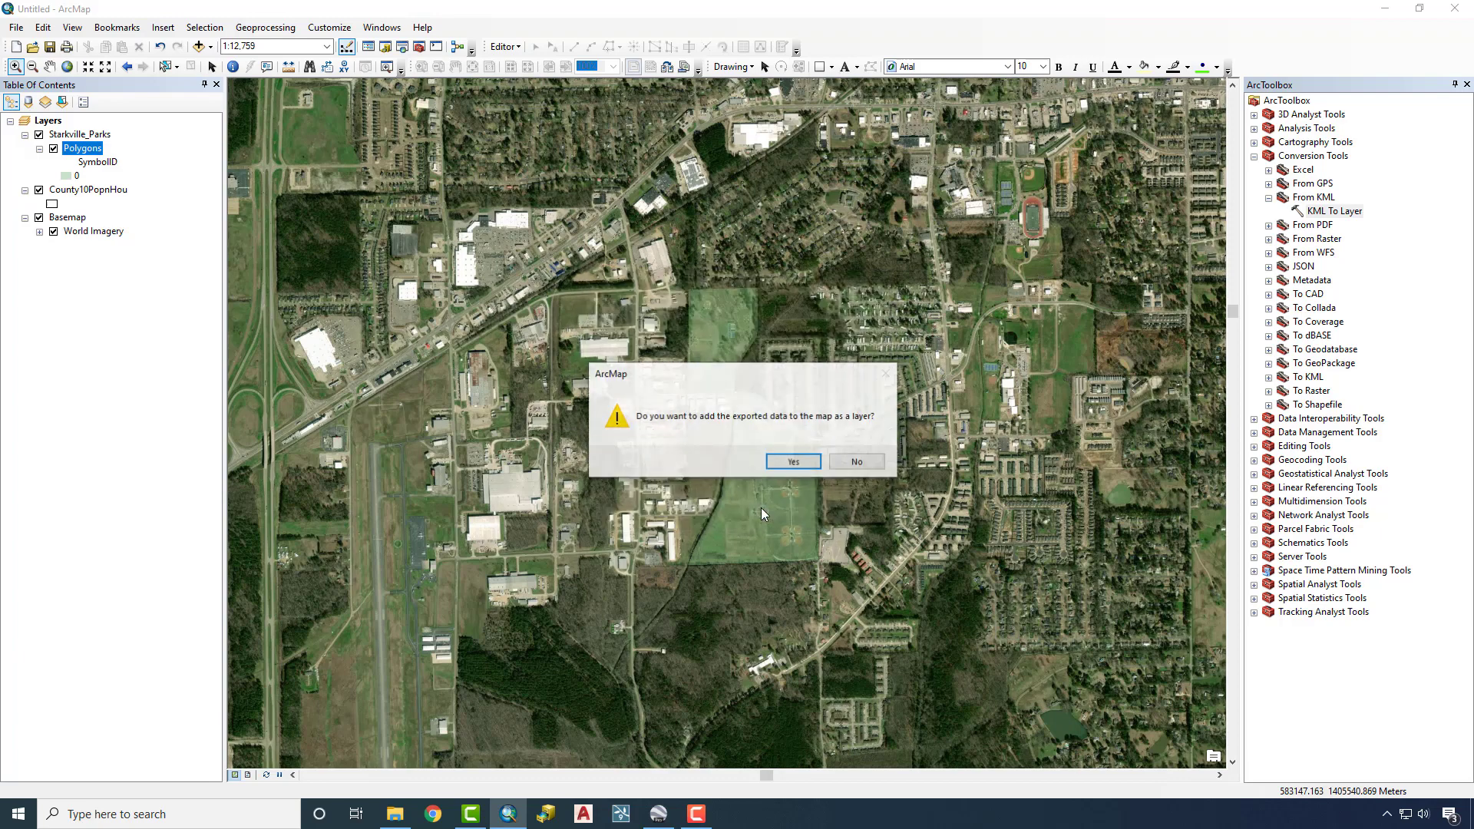
- Add the exported layer, hide the KML and county layers, and fill the parks Green
left_click(799, 466)
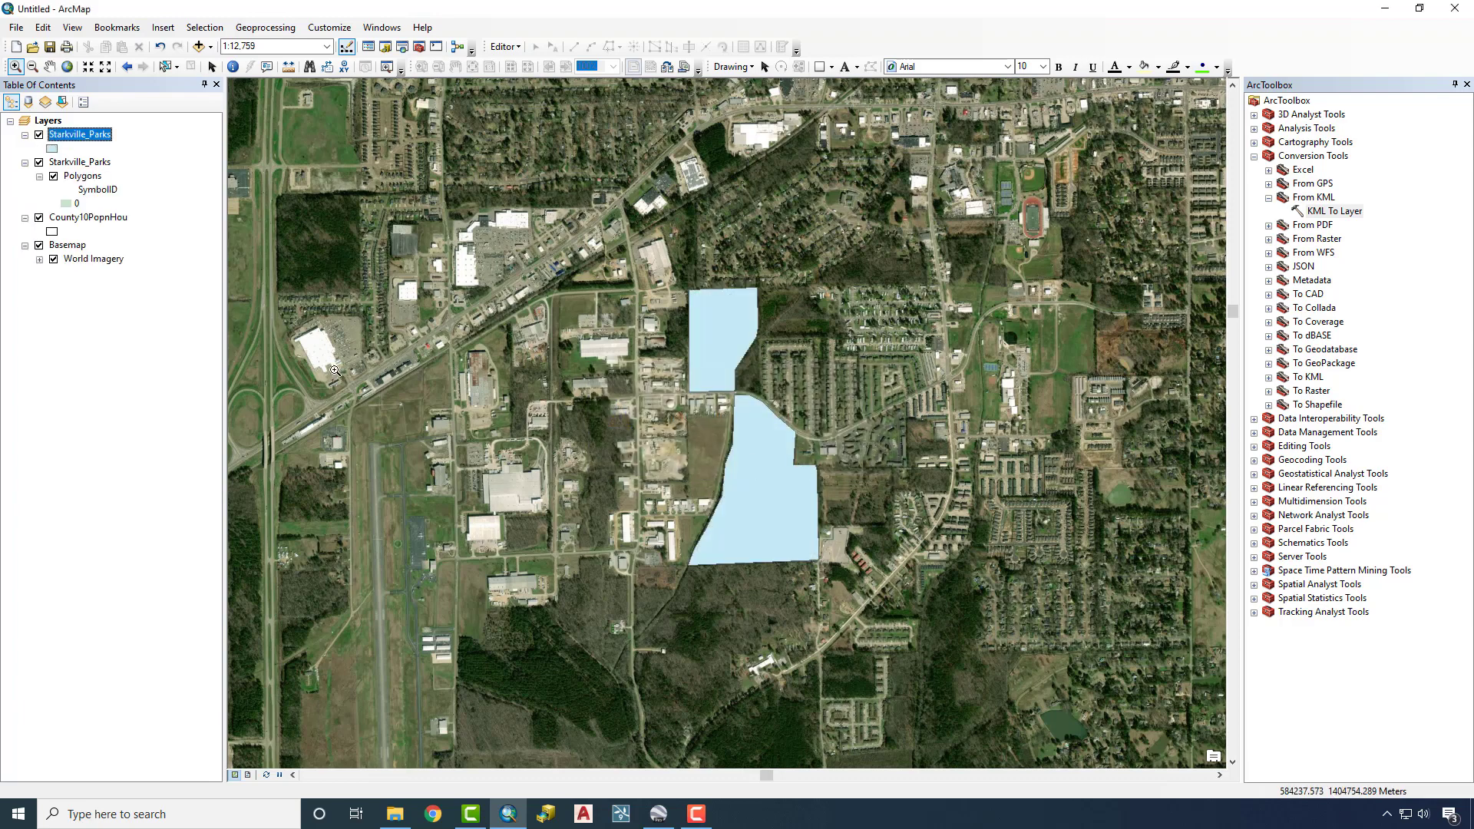
left_click(38, 162)
left_click(38, 218)
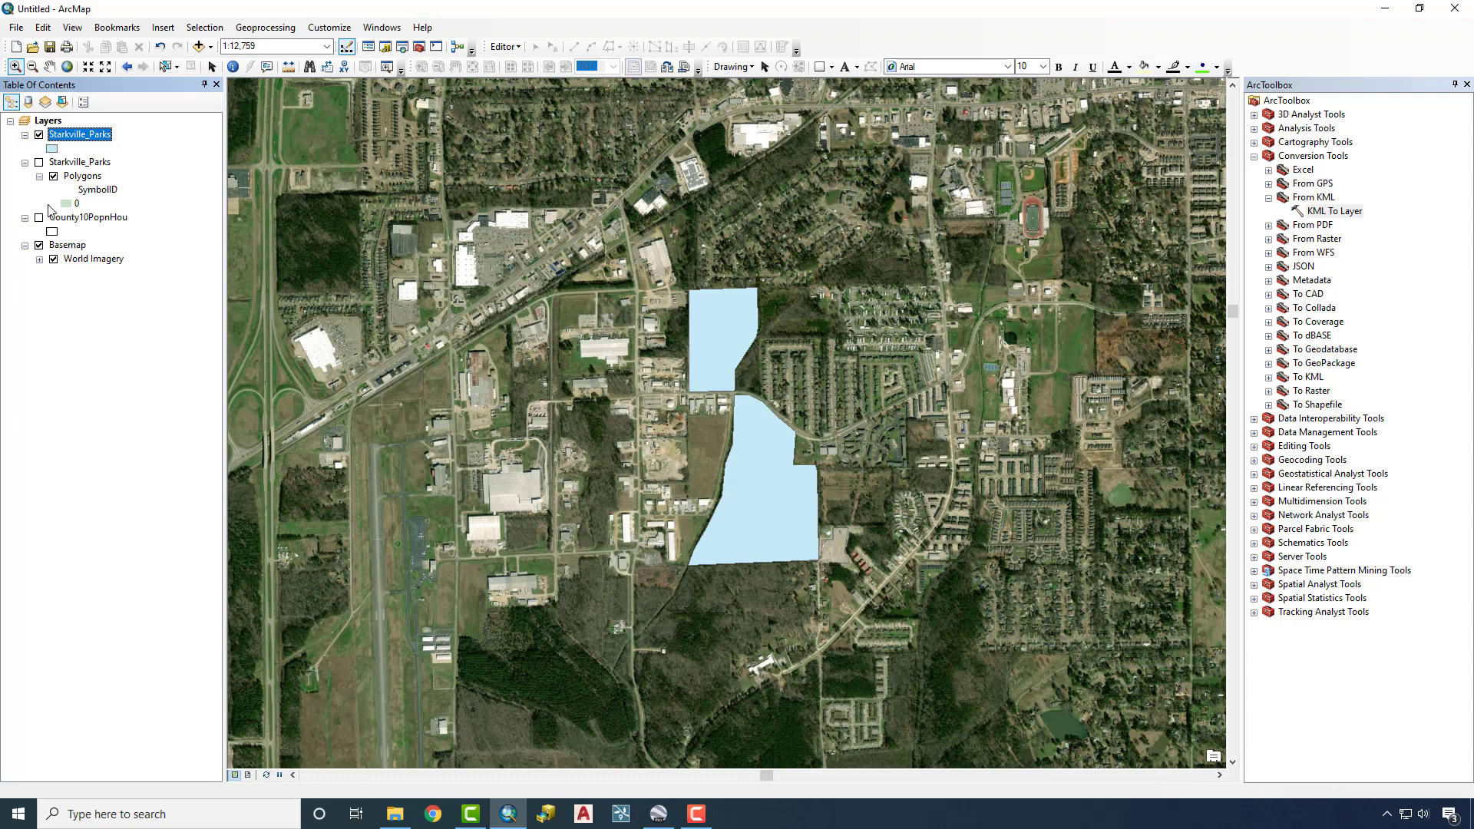
left_click(51, 148)
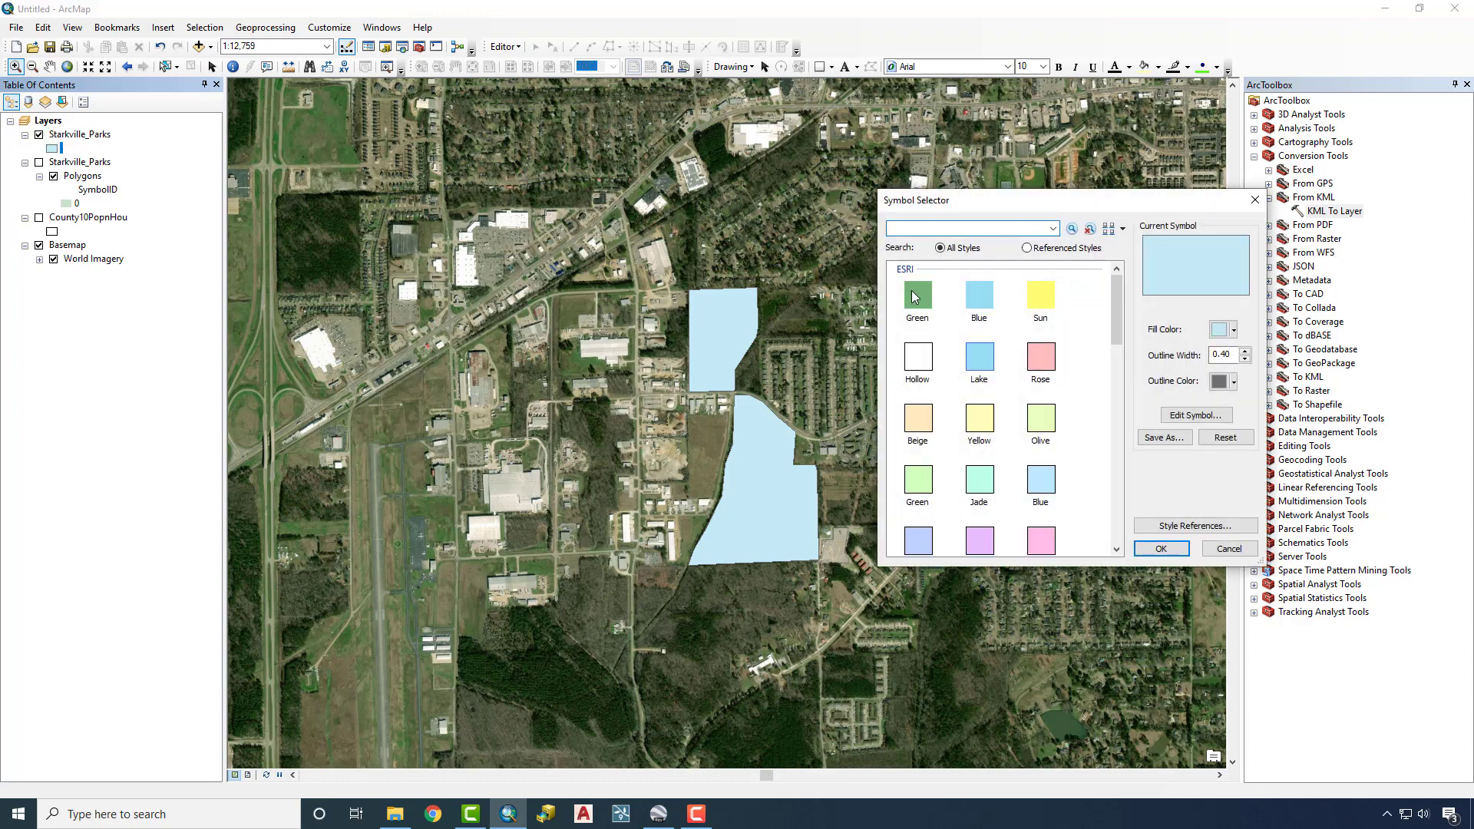
left_click(914, 297)
left_click(1162, 548)
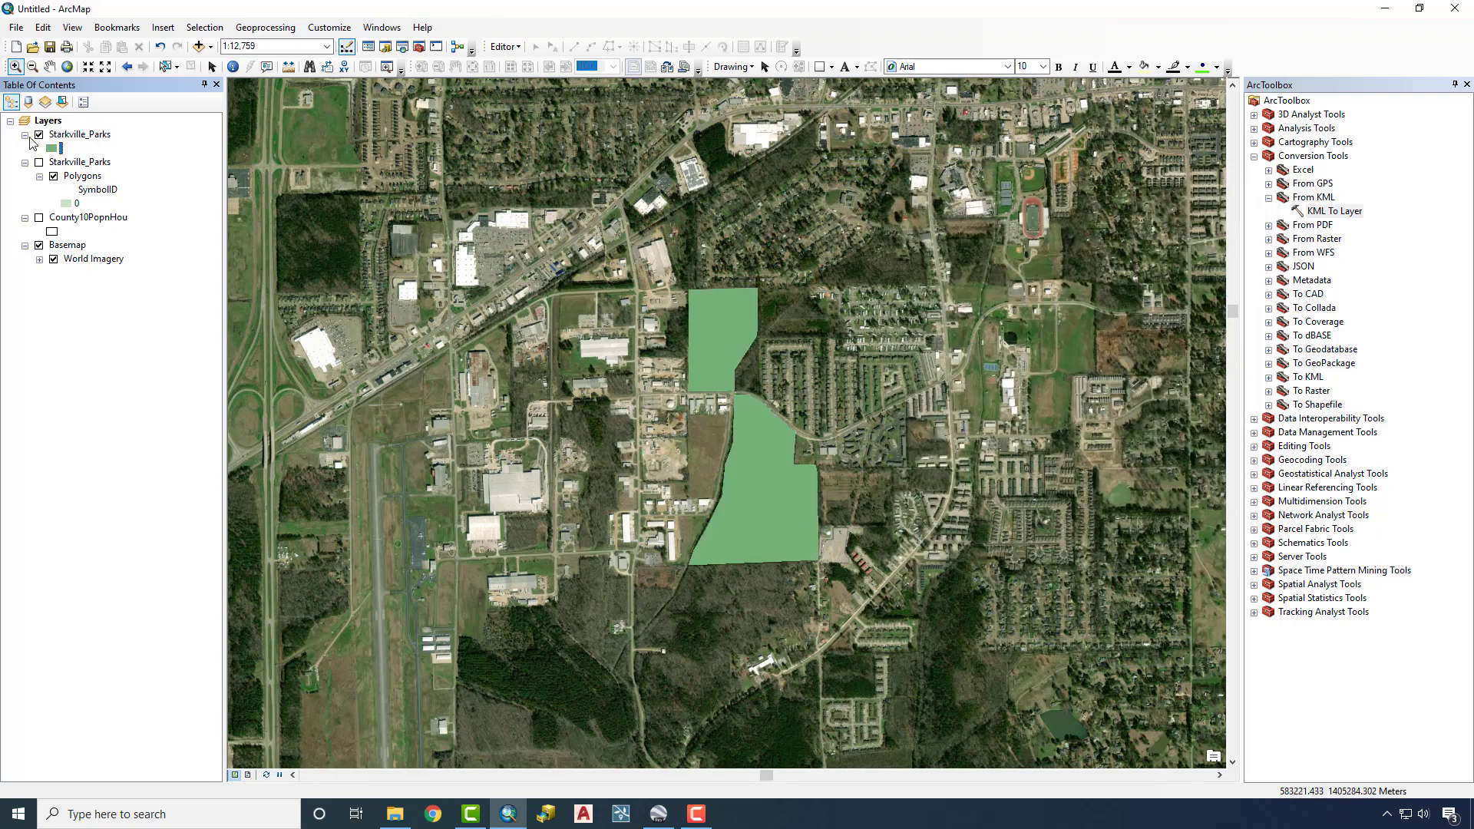
- Set the Starkville_Parks layer transparency to 50% in its Display properties
right_click(56, 137)
left_click(151, 448)
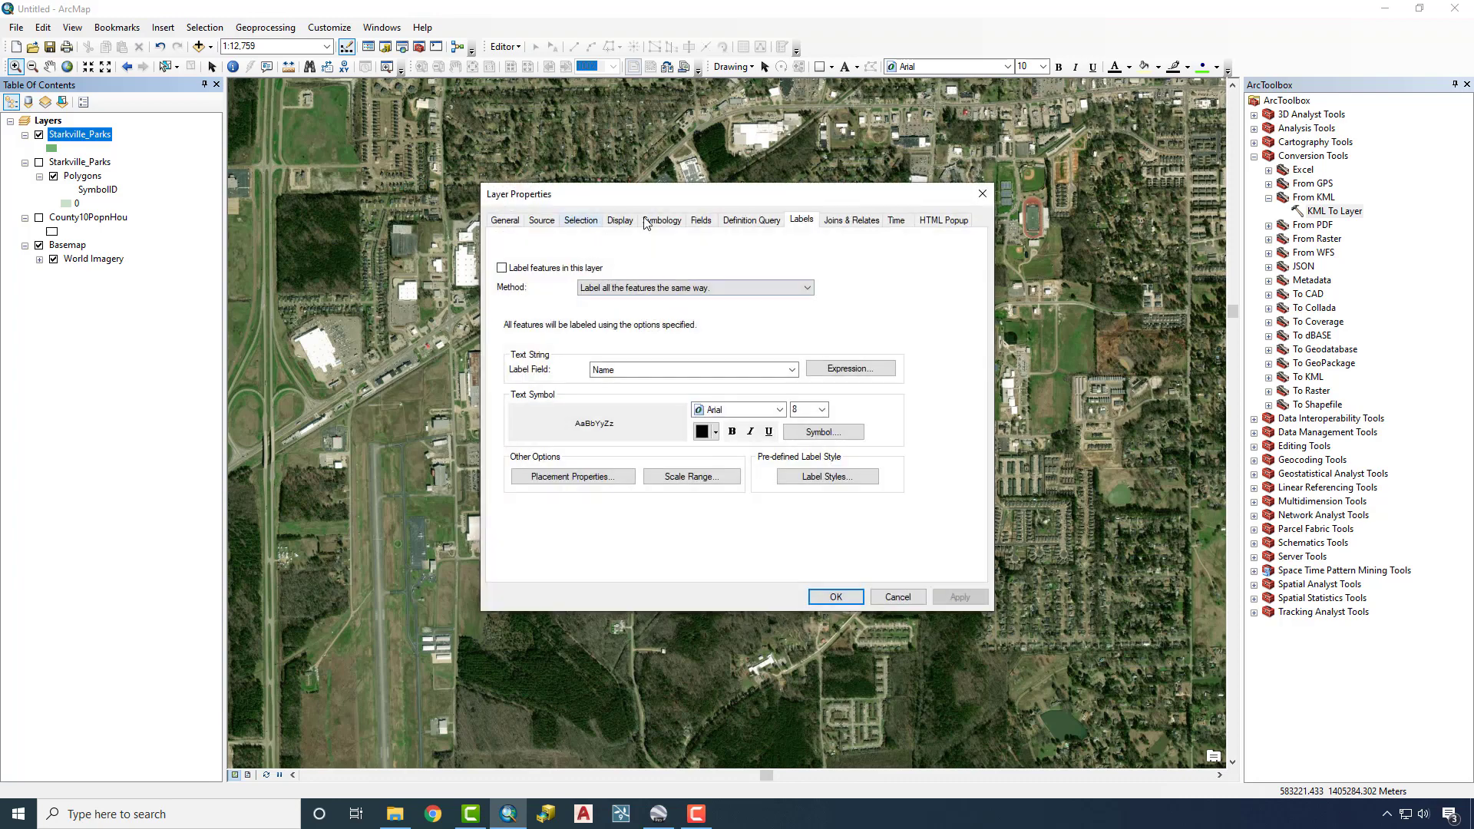
left_click(620, 221)
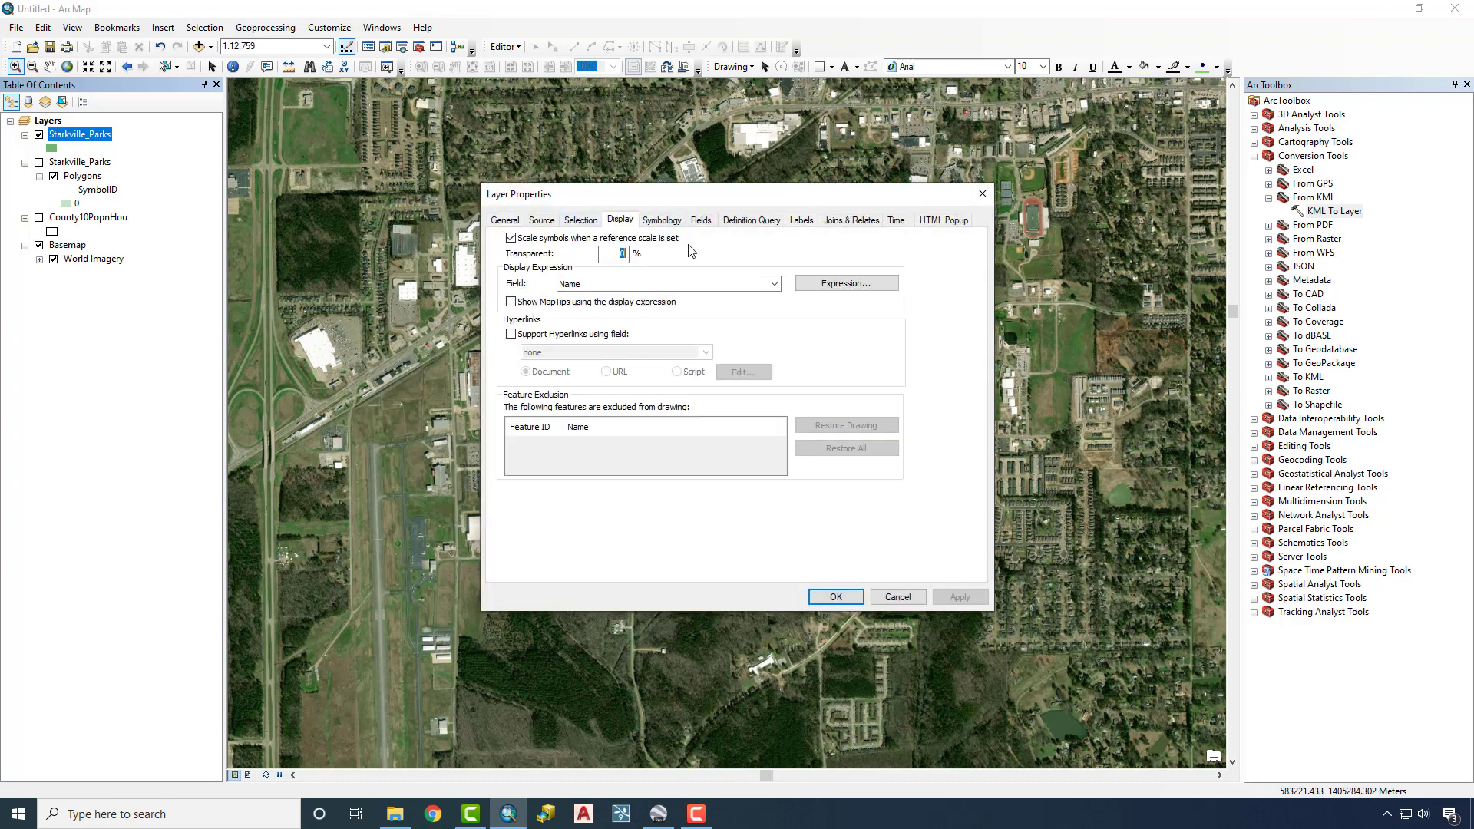
type("50")
key("Return")
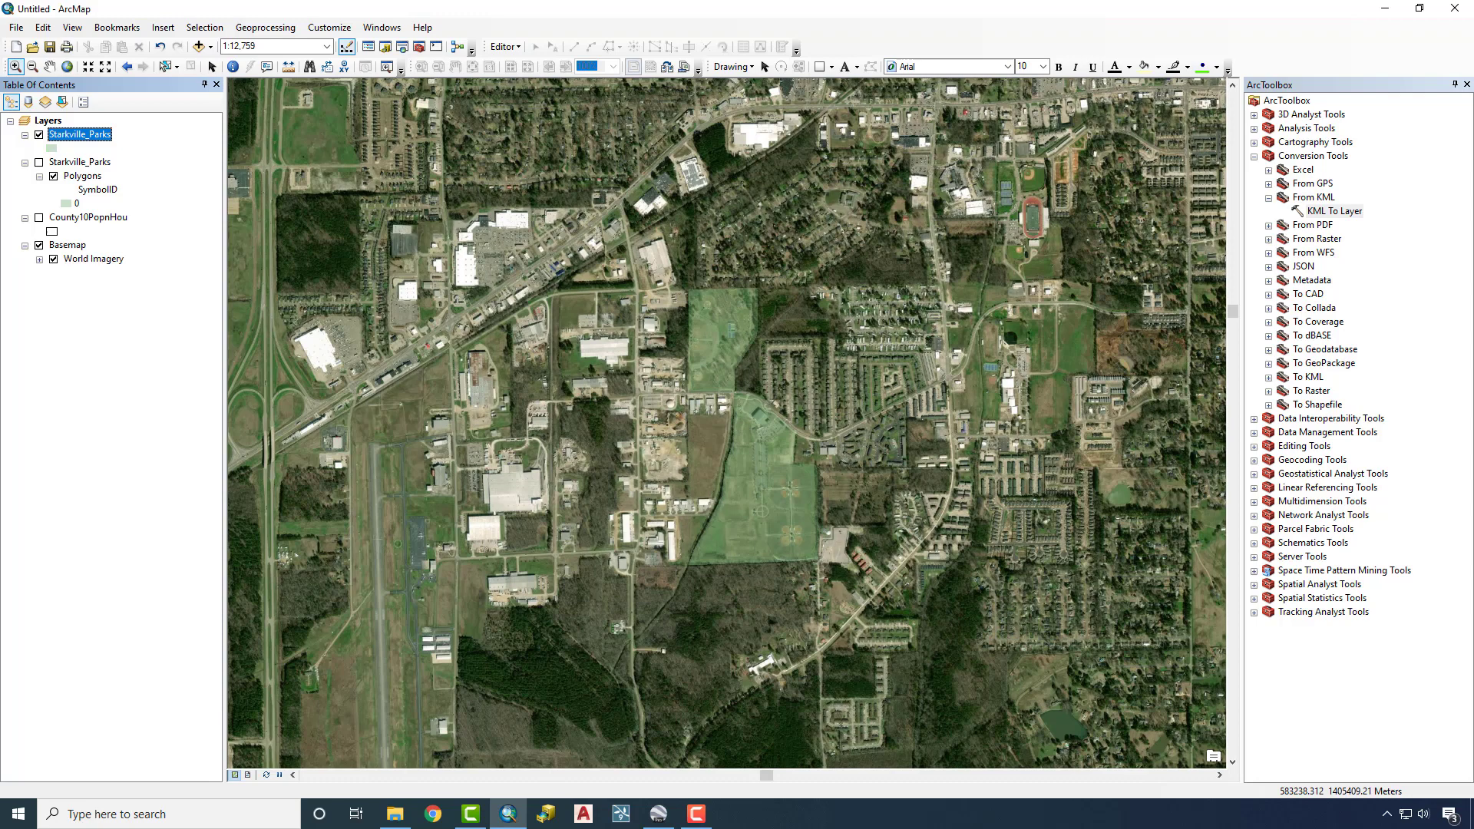
right_click(90, 135)
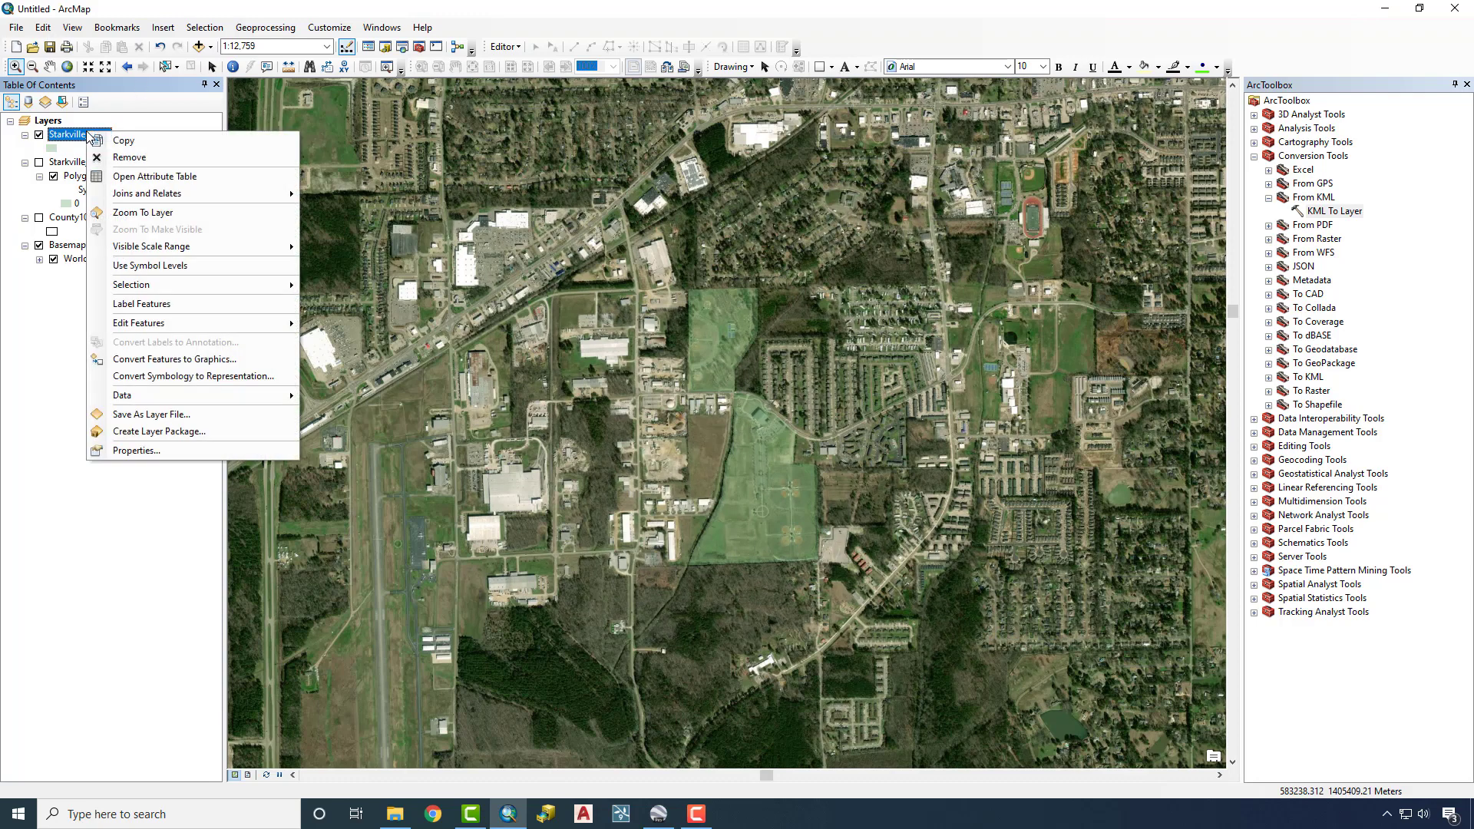
left_click(154, 176)
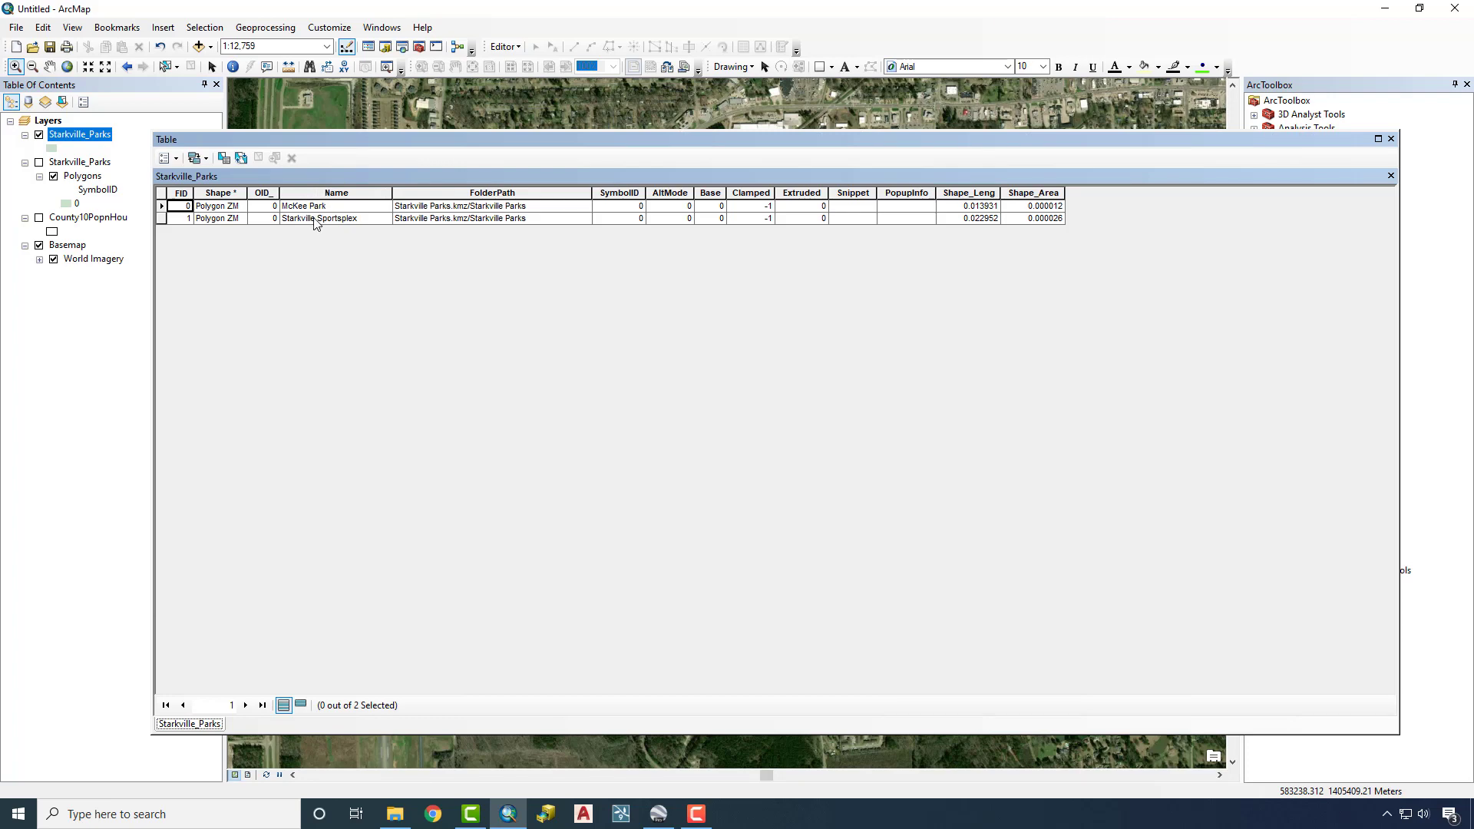
left_click(1391, 139)
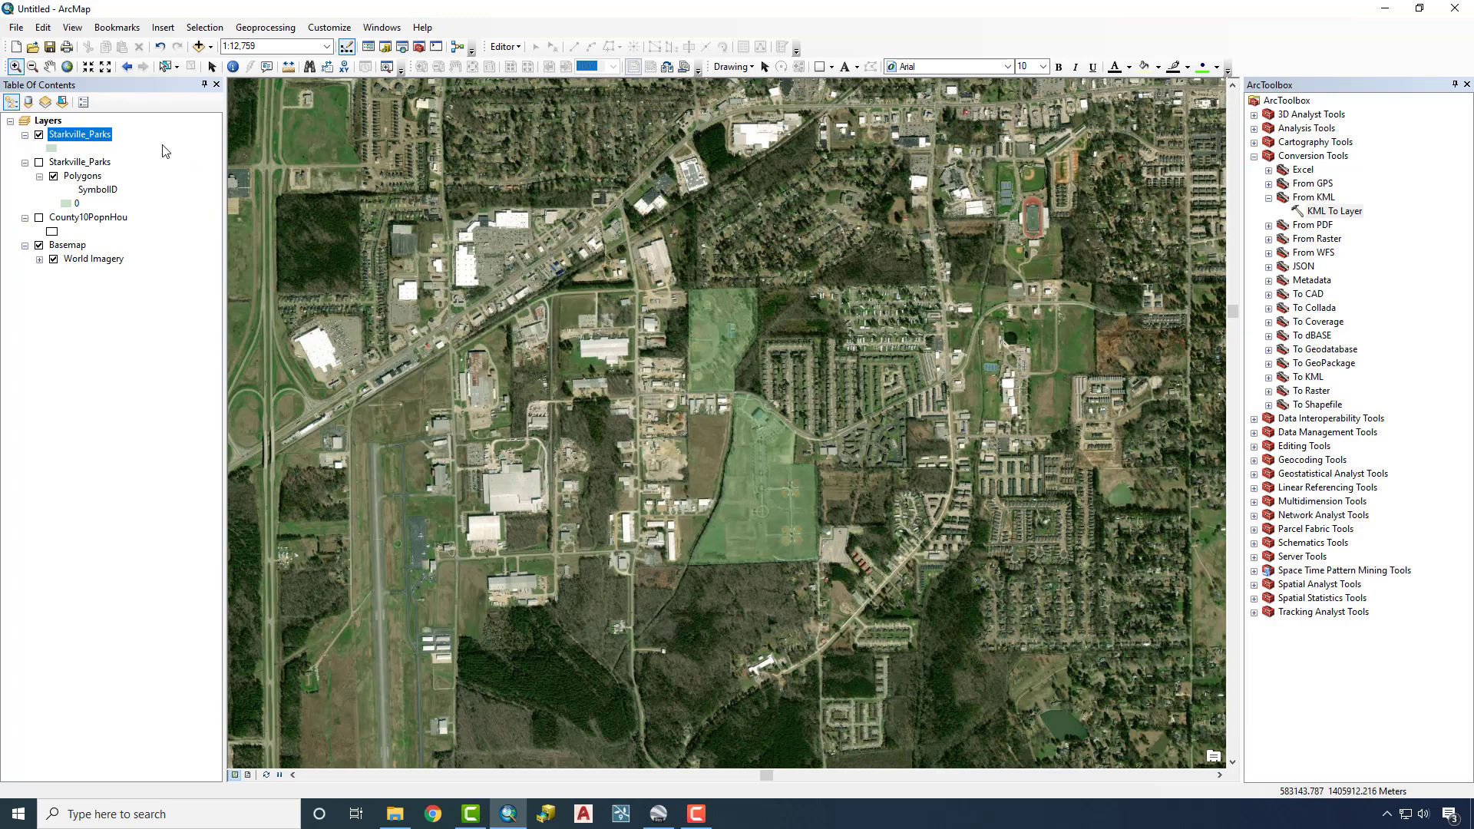
- Turn on Starkville_Parks labels from the Name field in white, 12-point text
right_click(89, 135)
left_click(135, 453)
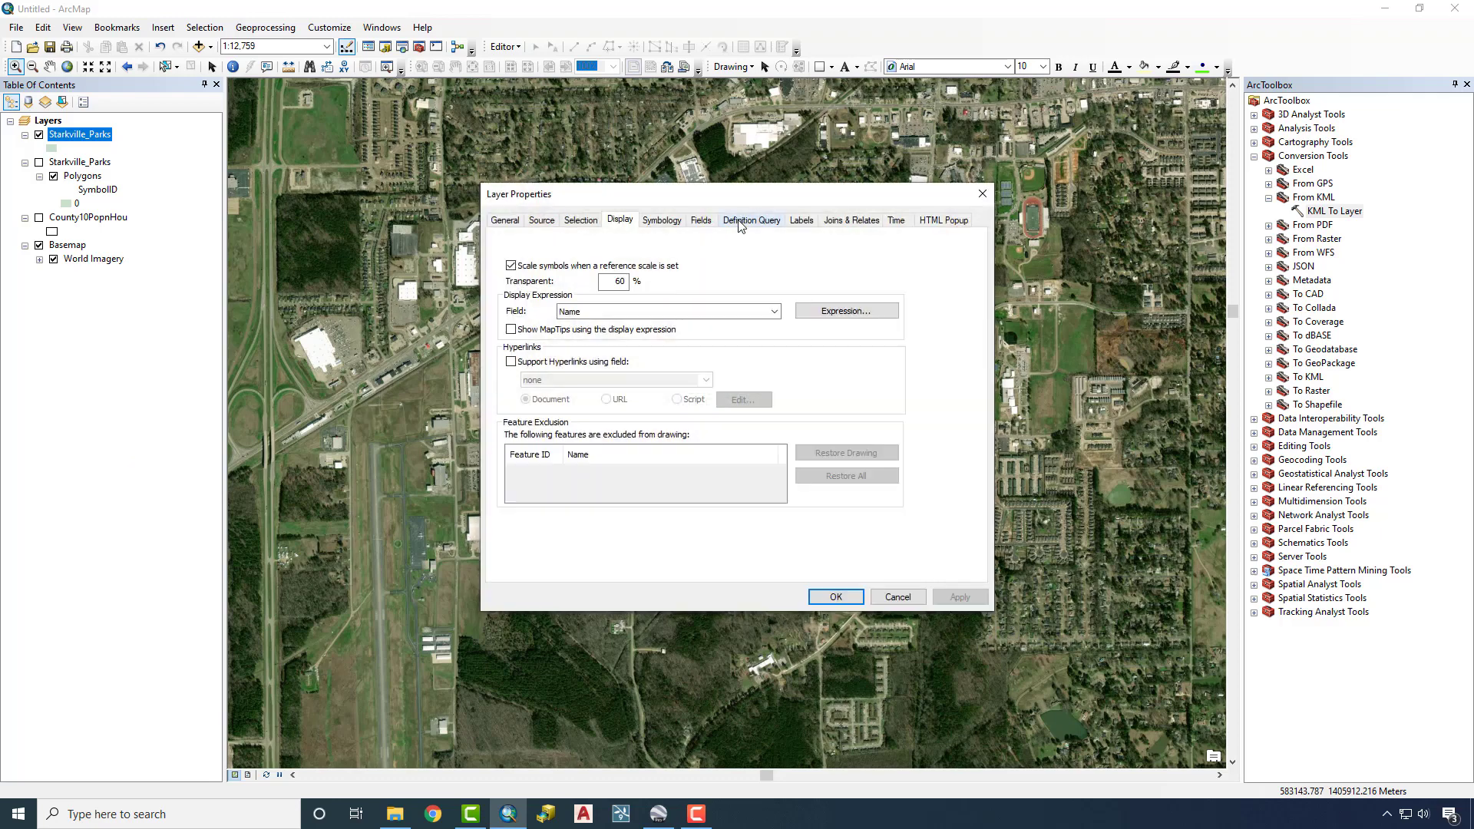
left_click(802, 220)
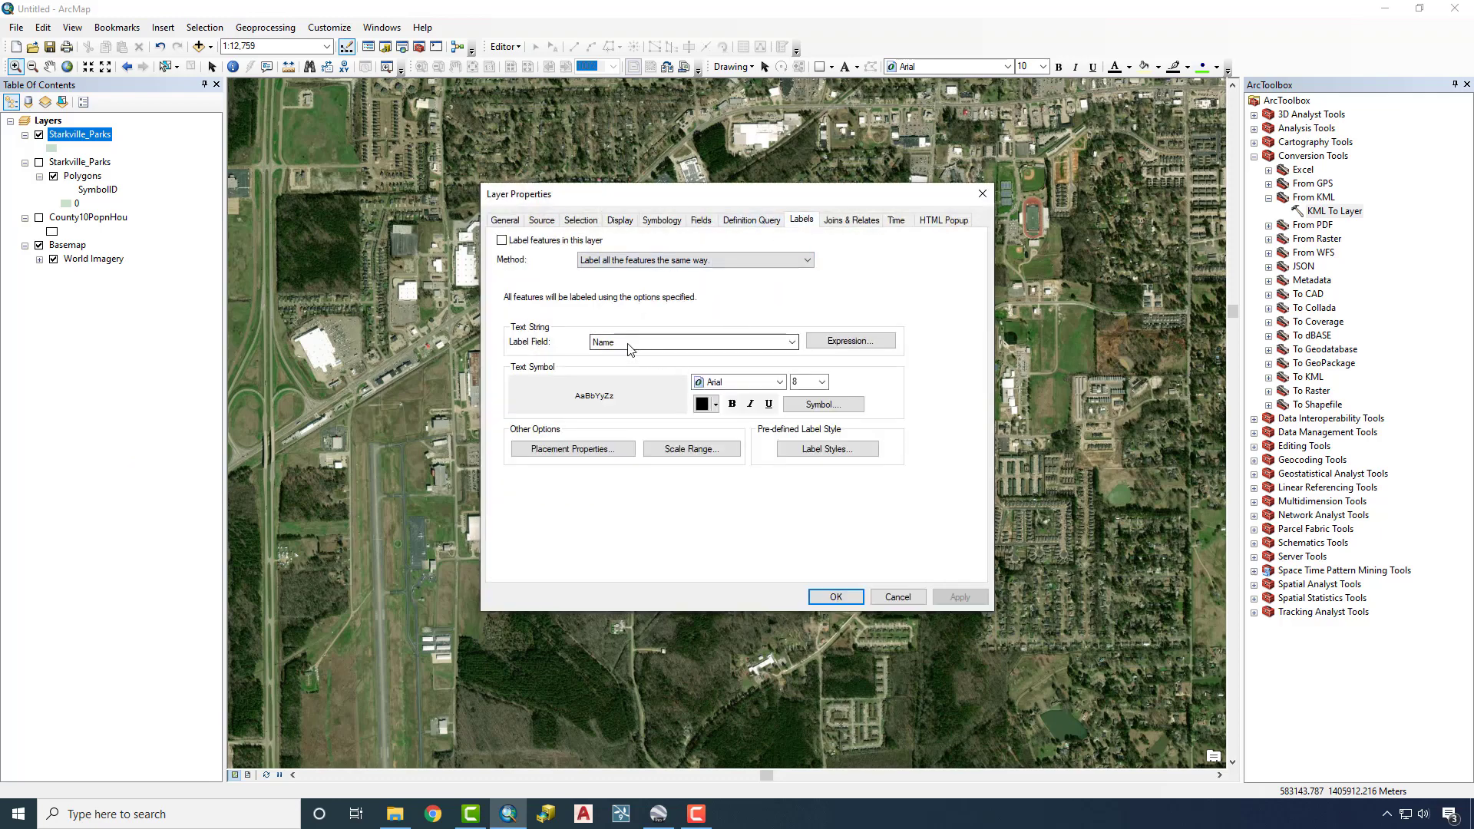
left_click(714, 404)
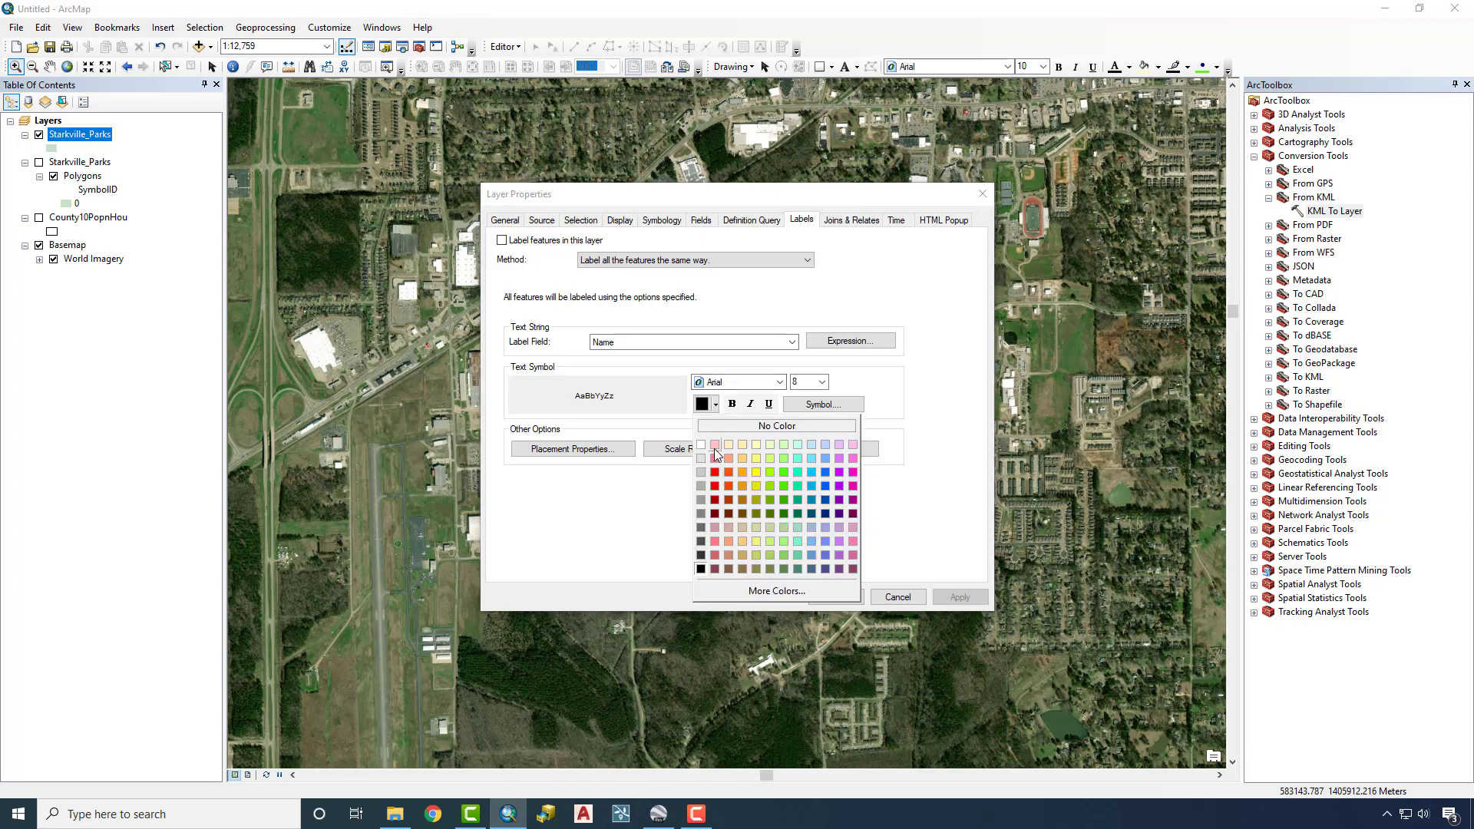
left_click(703, 443)
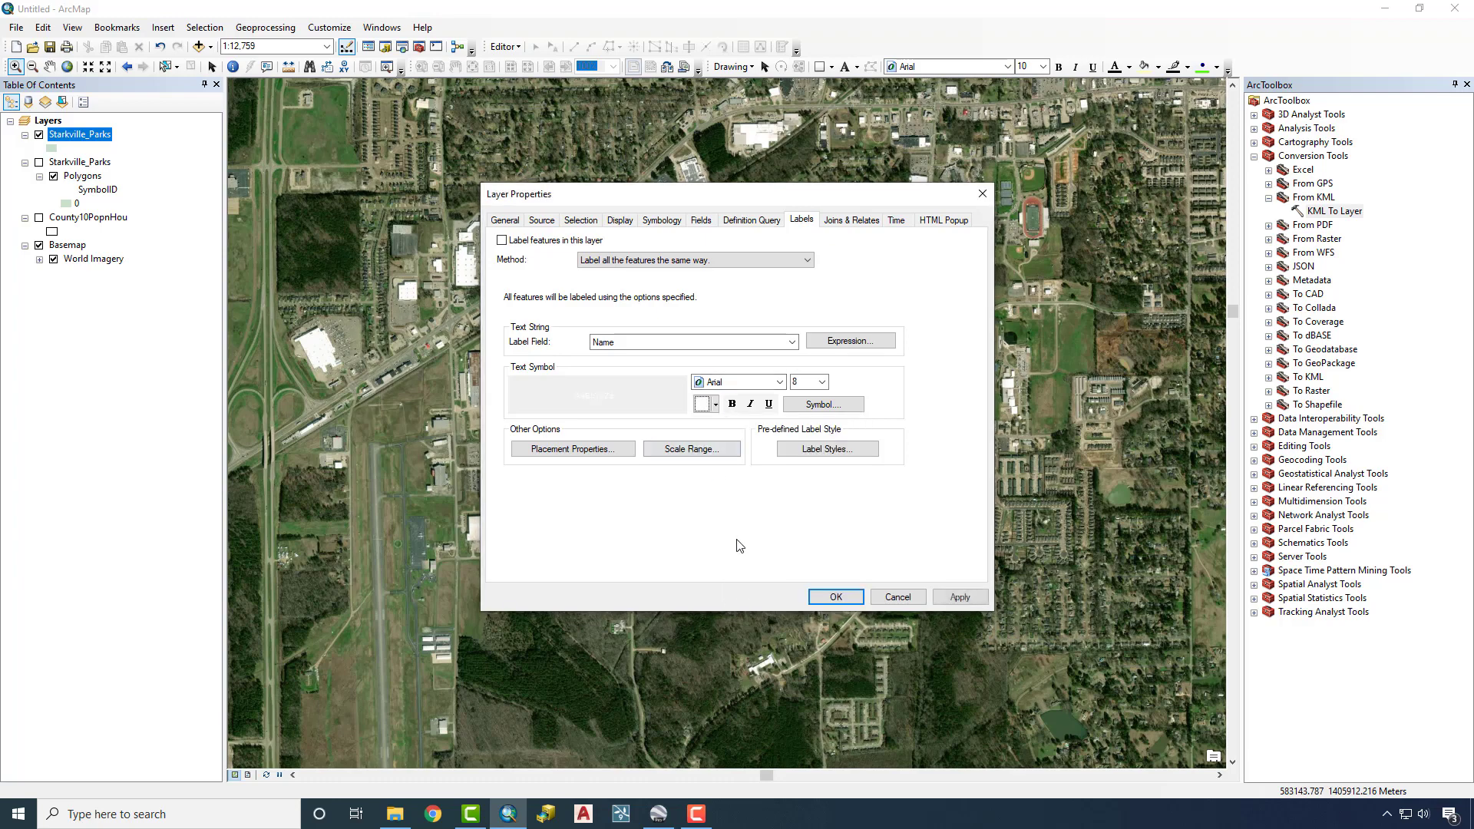
left_click(512, 241)
left_click(821, 382)
left_click(800, 435)
left_click(837, 596)
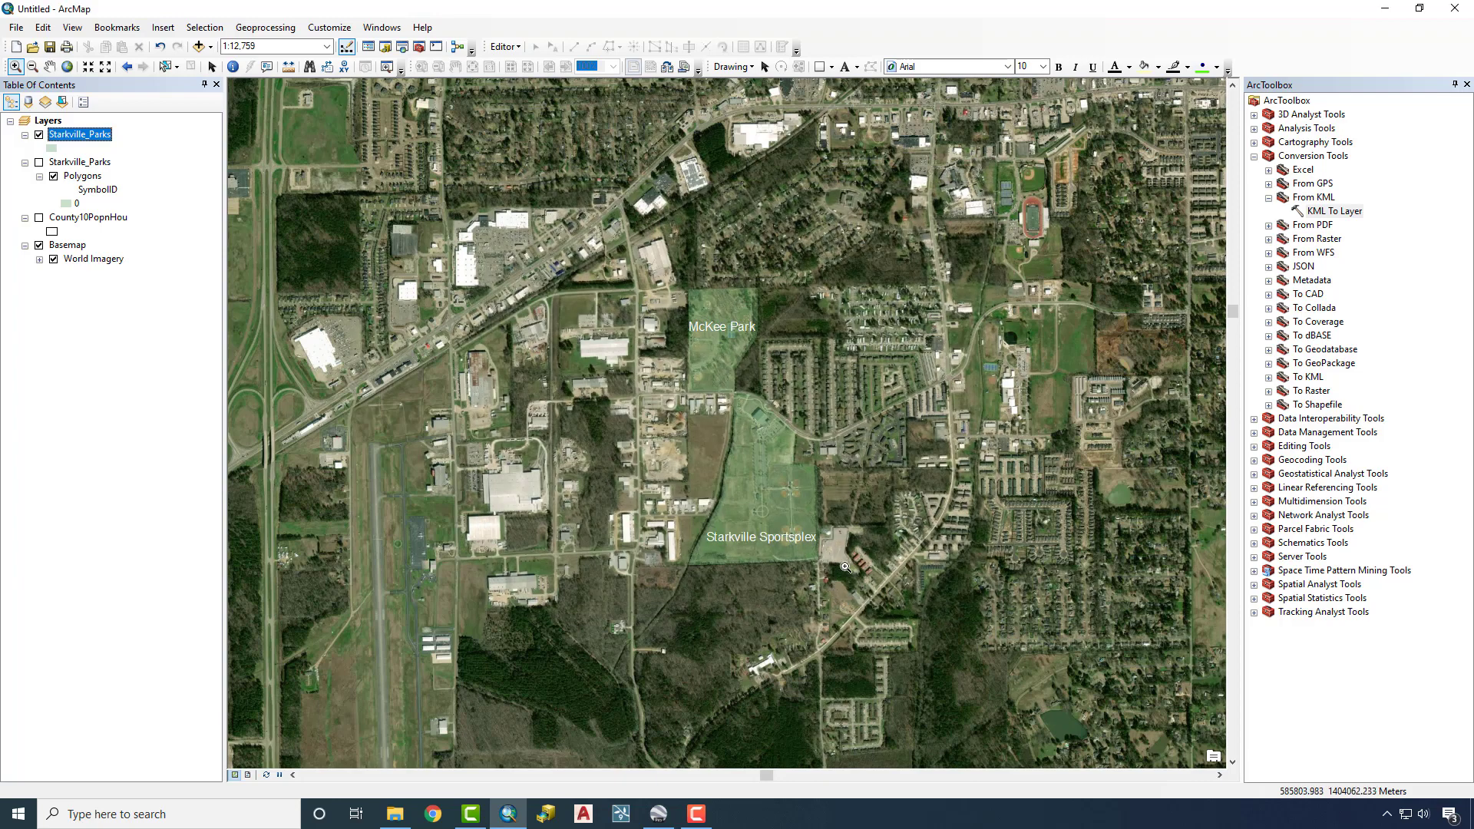